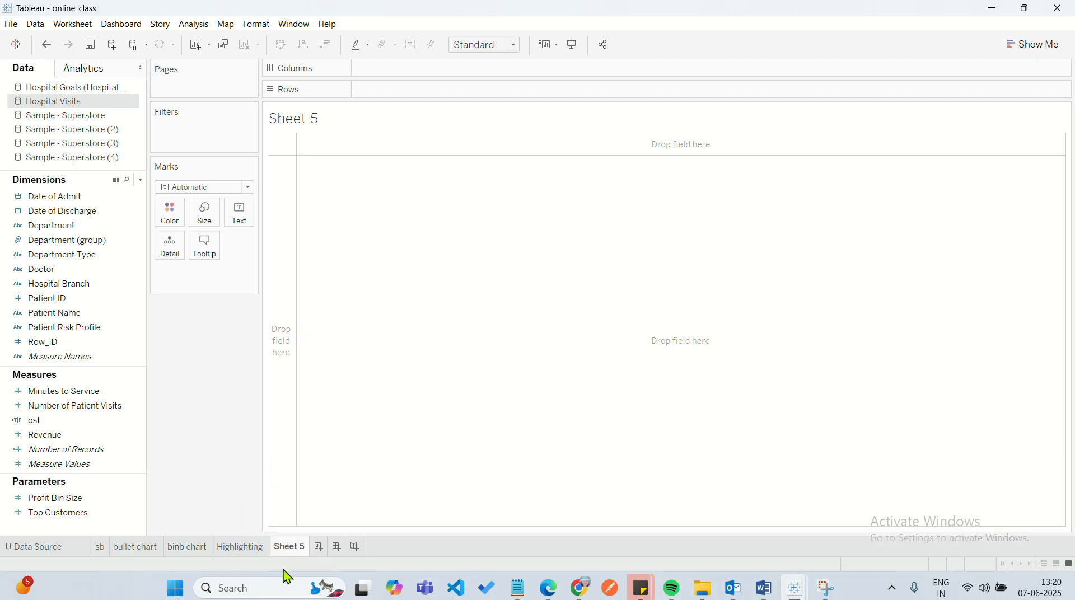
Switch to Notepad and add the line "2) visualizing dates and times - variations of dates and times" below item c of the notes.
{"action": "left_click", "coordinate": [249, 586]}
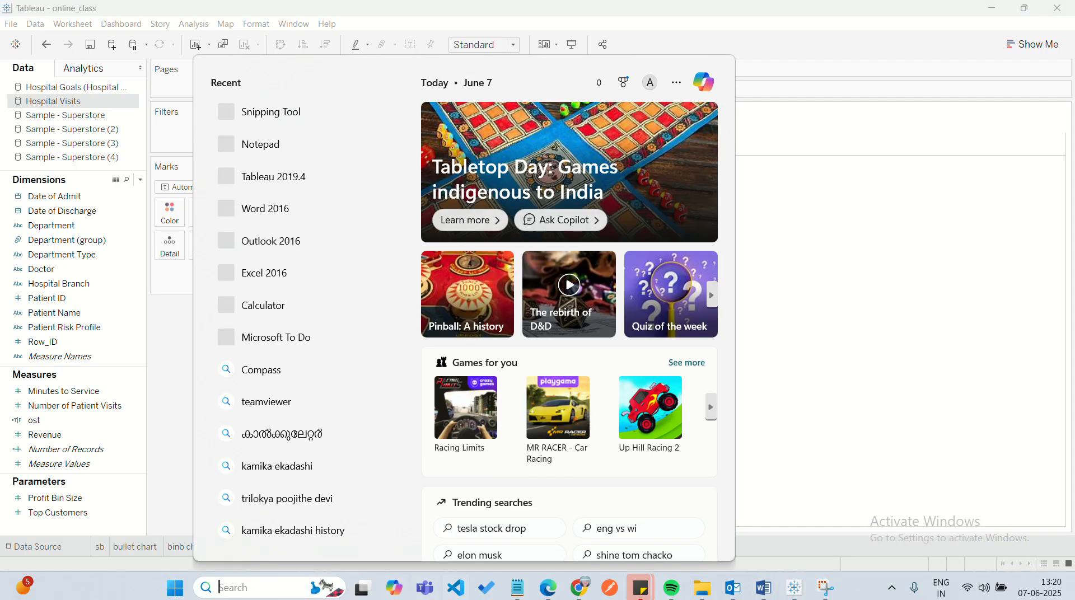
{"action": "left_click", "coordinate": [519, 588]}
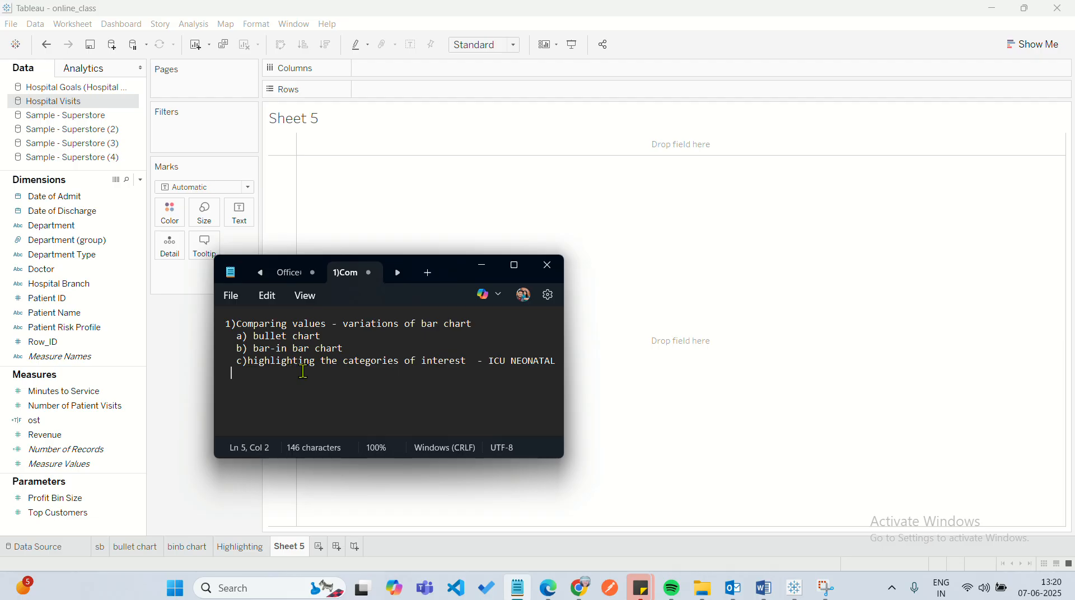
{"action": "type", "text": "2)"}
{"action": "key", "text": "BackSpace"}
{"action": "key", "text": "BackSpace"}
{"action": "type", "text": "2) visualizing dates and t"}
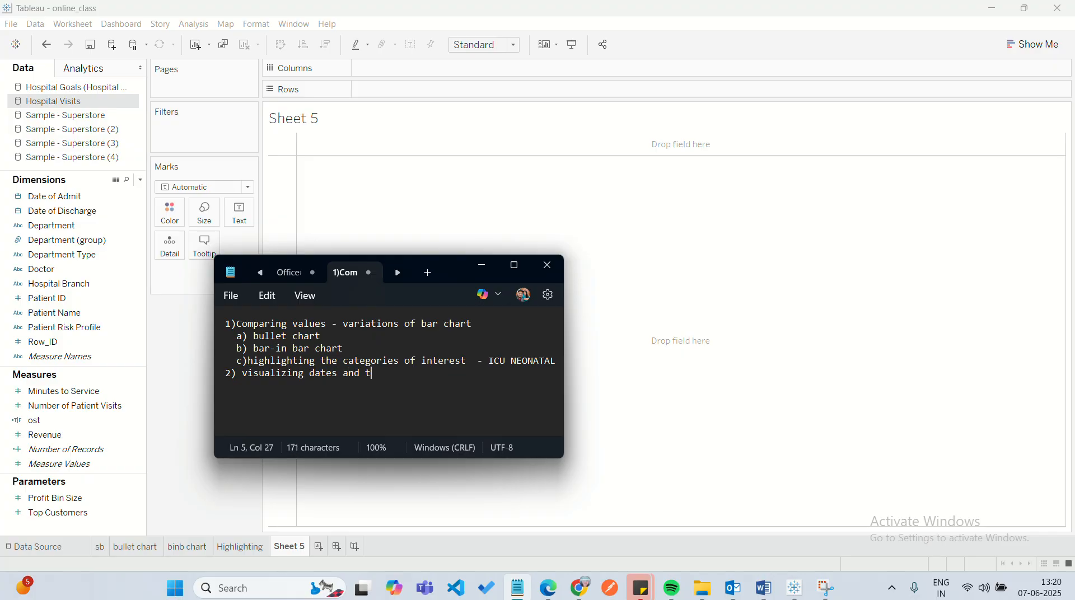
{"action": "type", "text": "imes - variatio"}
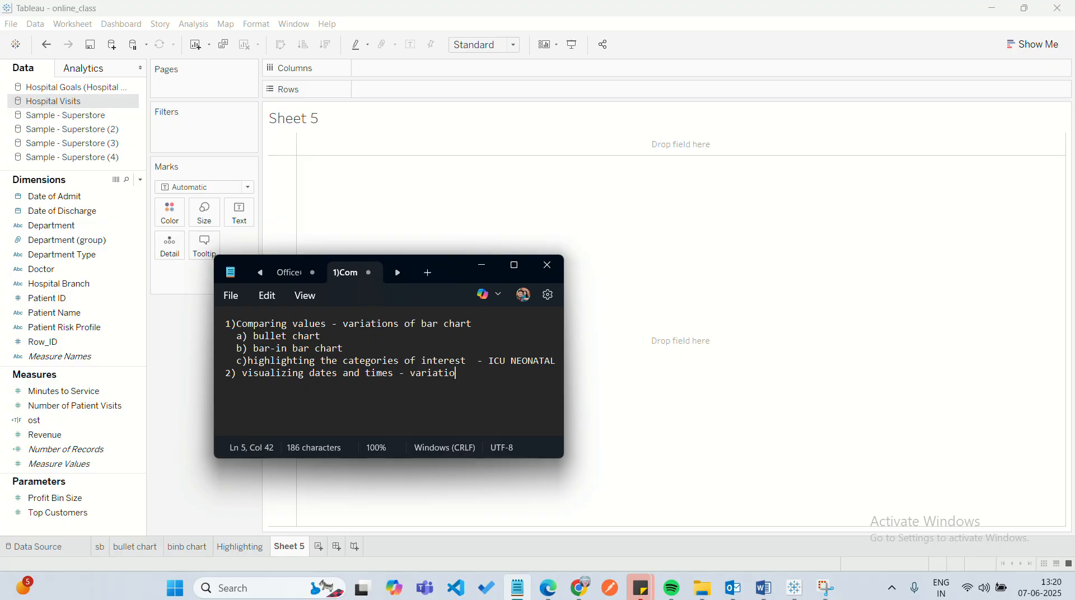
{"action": "type", "text": "ns of dates and "}
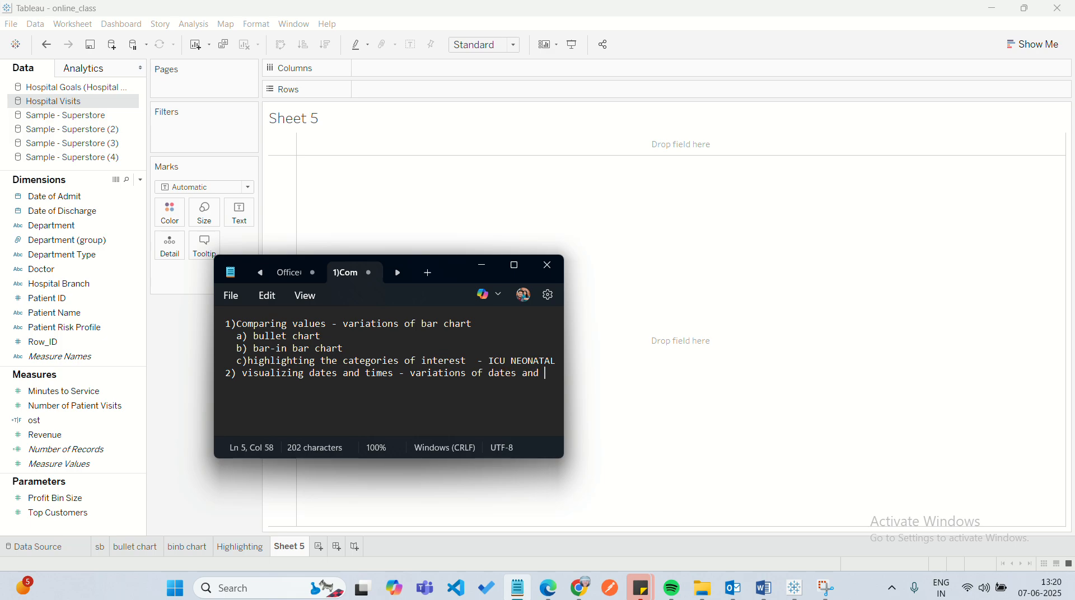
{"action": "type", "text": "times"}
Add the sub-item "a)date part,date value" on a new line under section 2 of the notes.
{"action": "key", "text": "Return"}
{"action": "type", "text": "a)date part"}
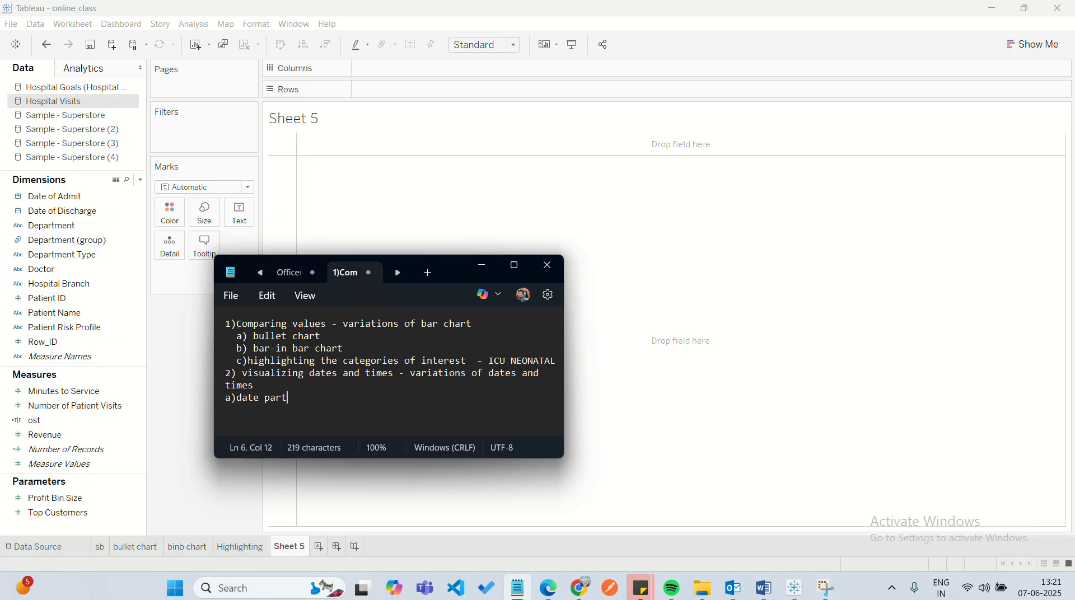
{"action": "type", "text": ",date value"}
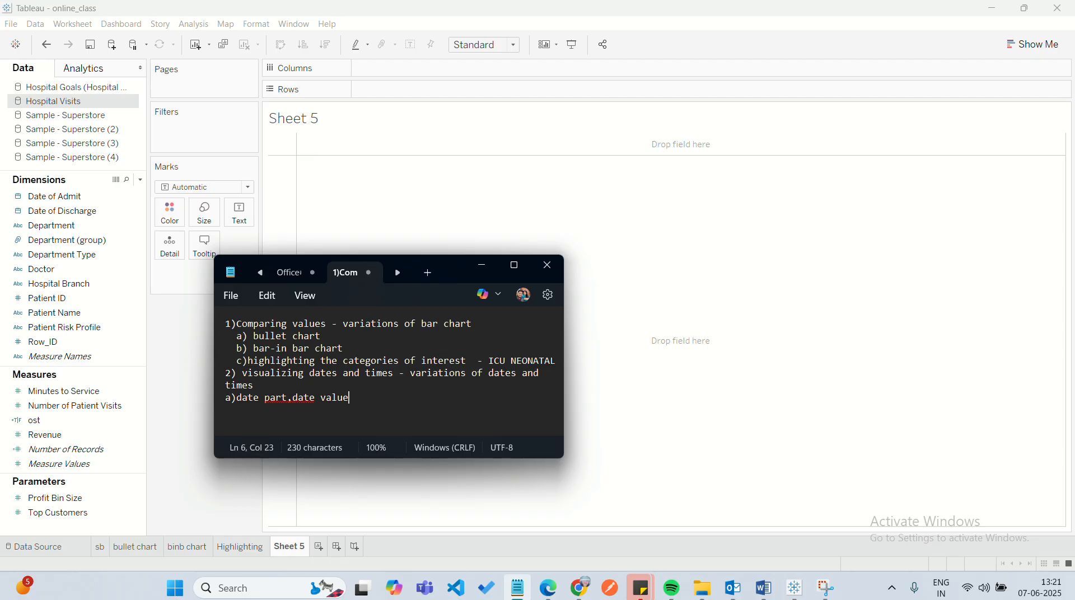
Add the sub-items "b)Heat map" and "c)Gantt chart" on separate lines under section 2.
{"action": "key", "text": "Return"}
{"action": "type", "text": "b)Heat map"}
{"action": "key", "text": "Return"}
{"action": "type", "text": "c)Gantt chart"}
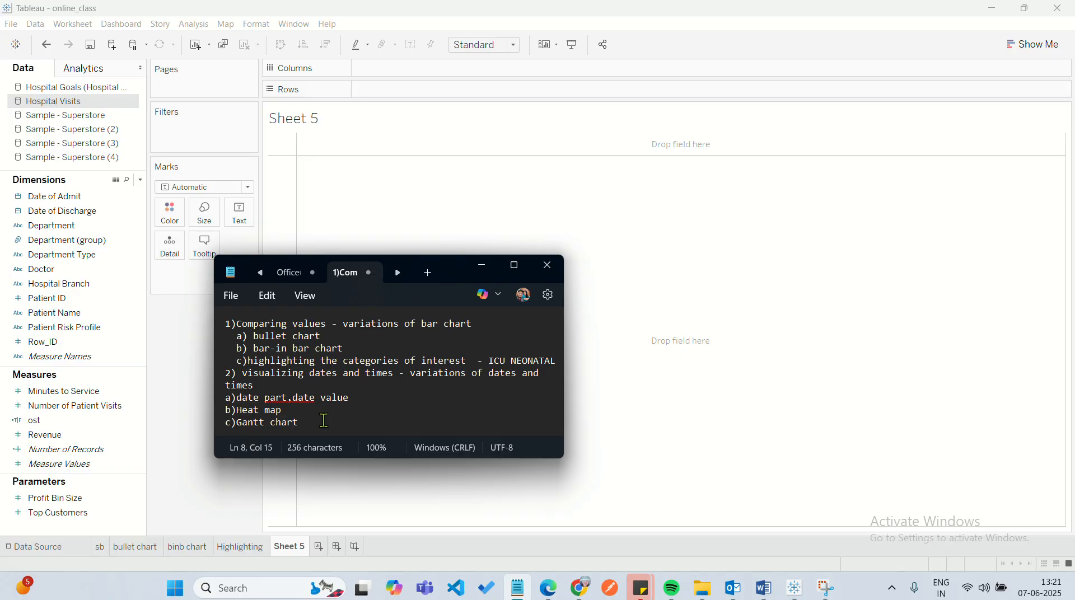
Review section 2 of the notes, highlighting the Gantt chart entry, the whole section and the date part entry.
{"action": "left_click_drag", "start_coordinate": [304, 422], "coordinate": [234, 426]}
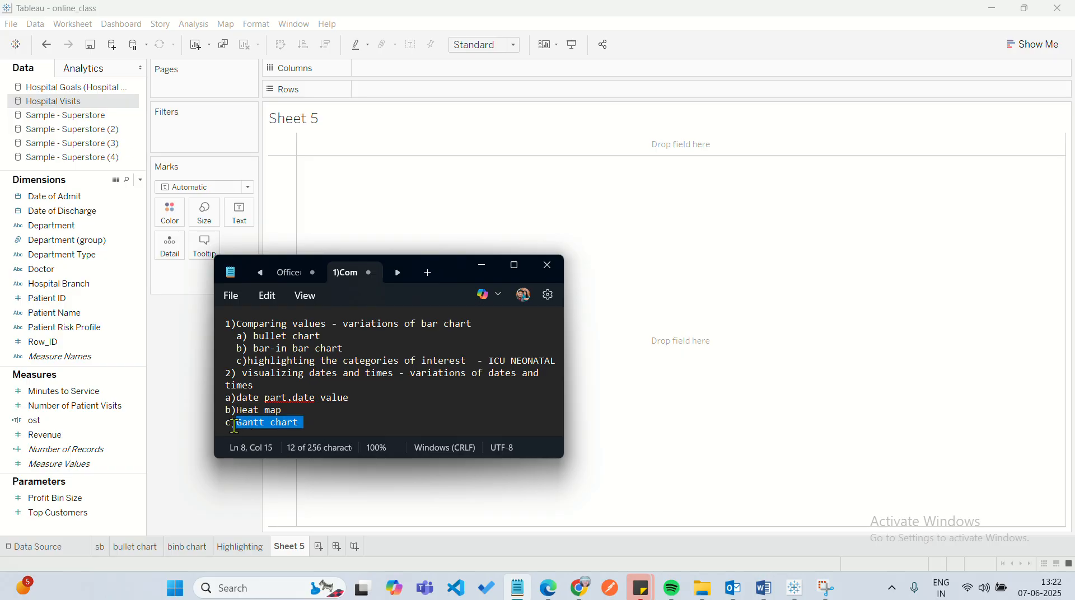
{"action": "left_click", "coordinate": [330, 421]}
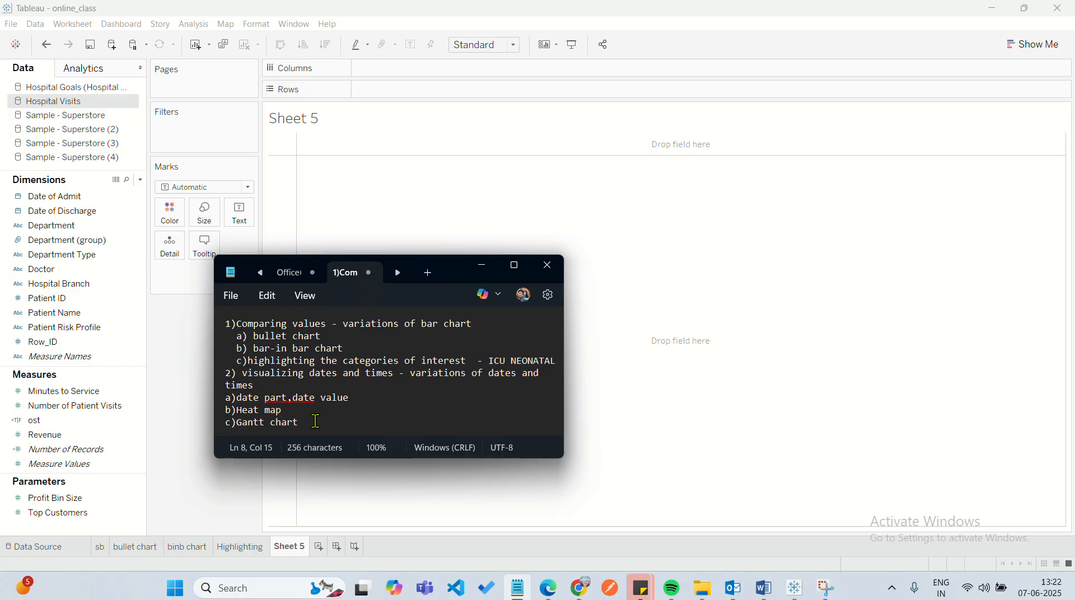
{"action": "left_click_drag", "start_coordinate": [315, 420], "coordinate": [222, 372]}
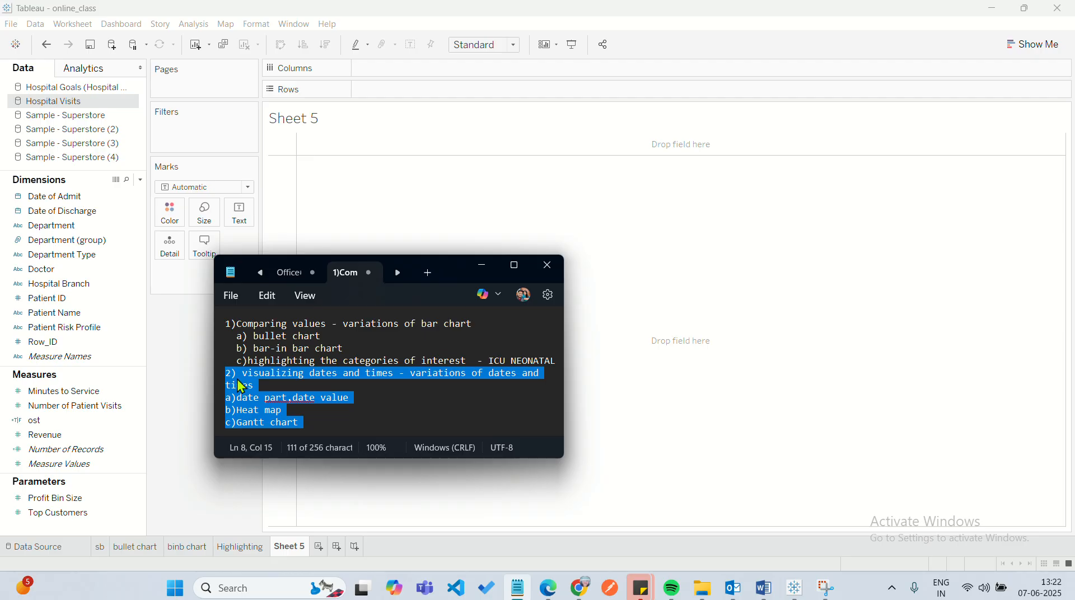
{"action": "left_click", "coordinate": [276, 388]}
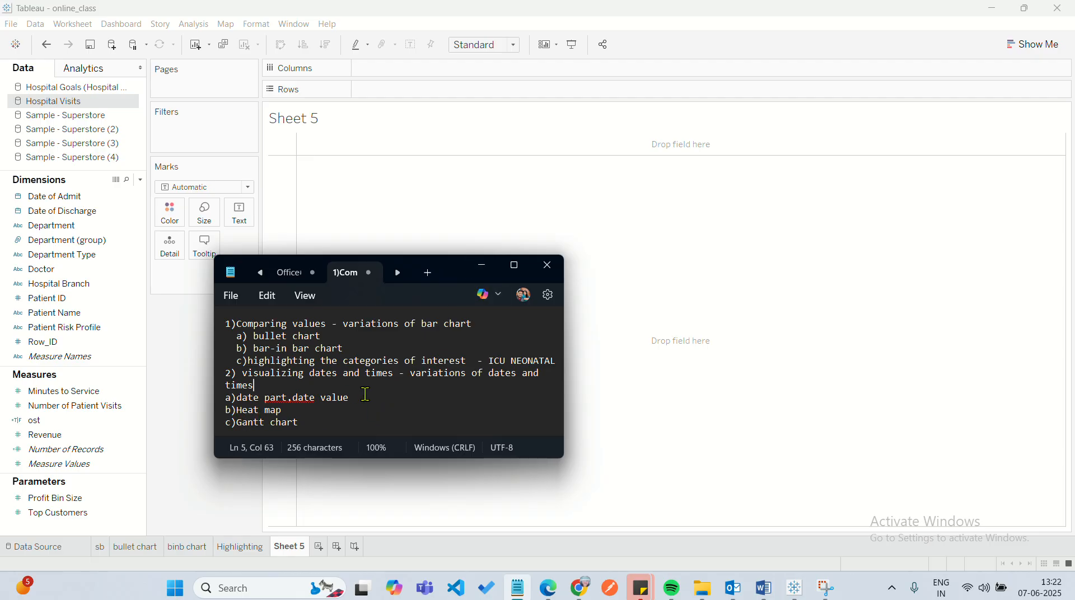
{"action": "left_click_drag", "start_coordinate": [351, 397], "coordinate": [240, 398]}
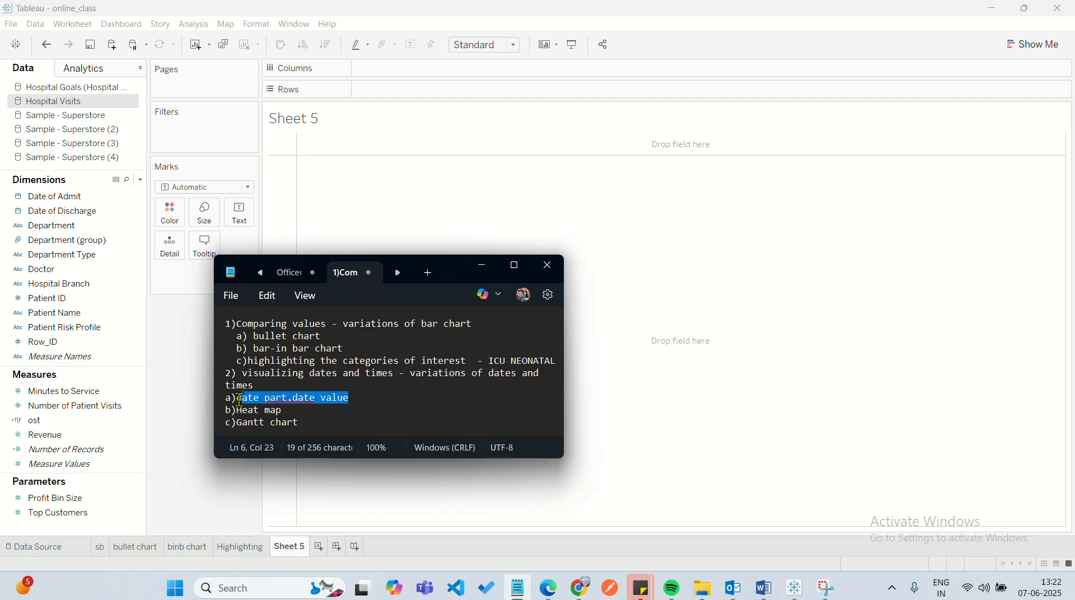
Switch back to Tableau and add Date of Admit to Columns on Sheet 5.
{"action": "left_click", "coordinate": [482, 265]}
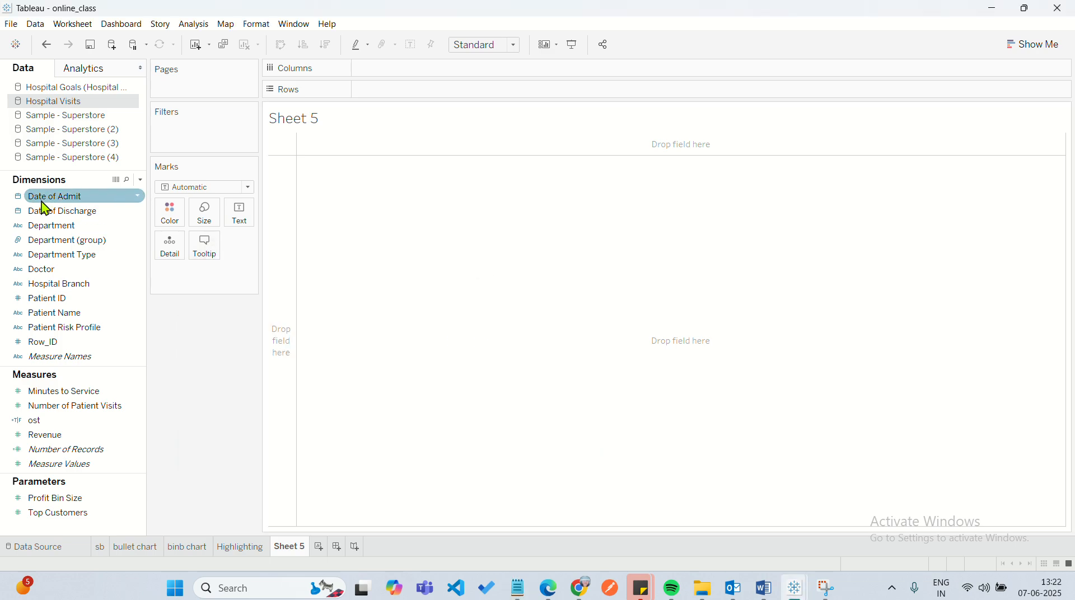
{"action": "double_click", "coordinate": [84, 201]}
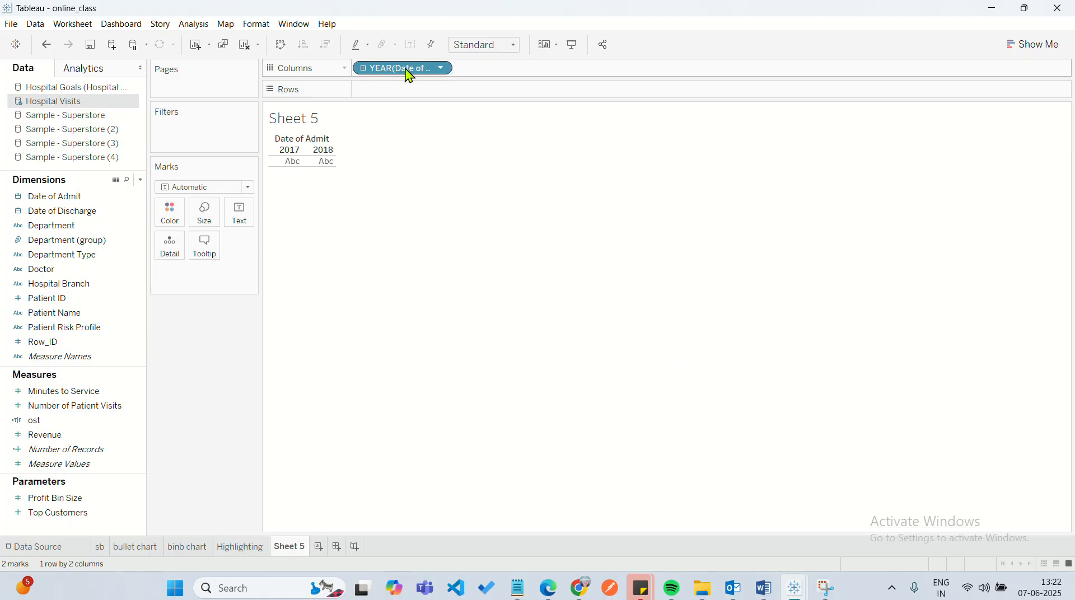
Drill Date of Admit on Columns down to quarter and month, and collapse it back to year.
{"action": "left_click", "coordinate": [364, 69]}
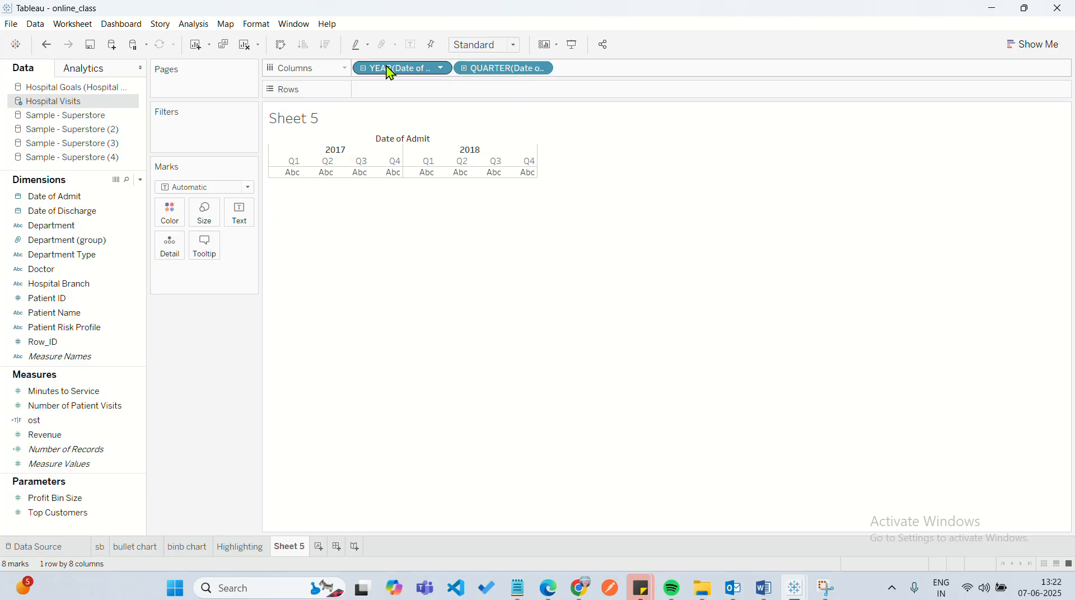
{"action": "left_click", "coordinate": [363, 69]}
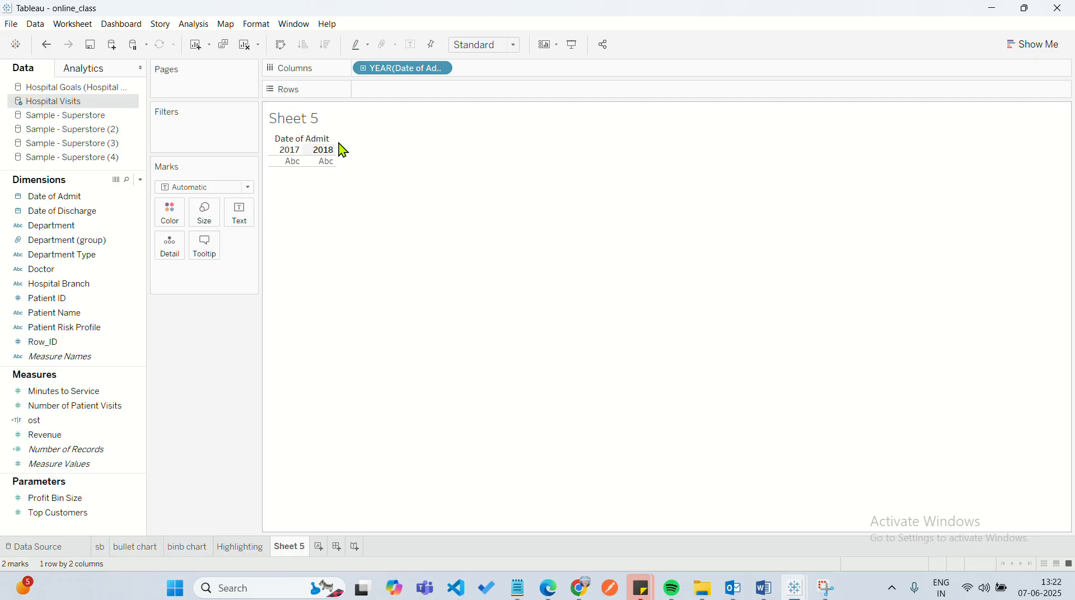
{"action": "left_click", "coordinate": [364, 69]}
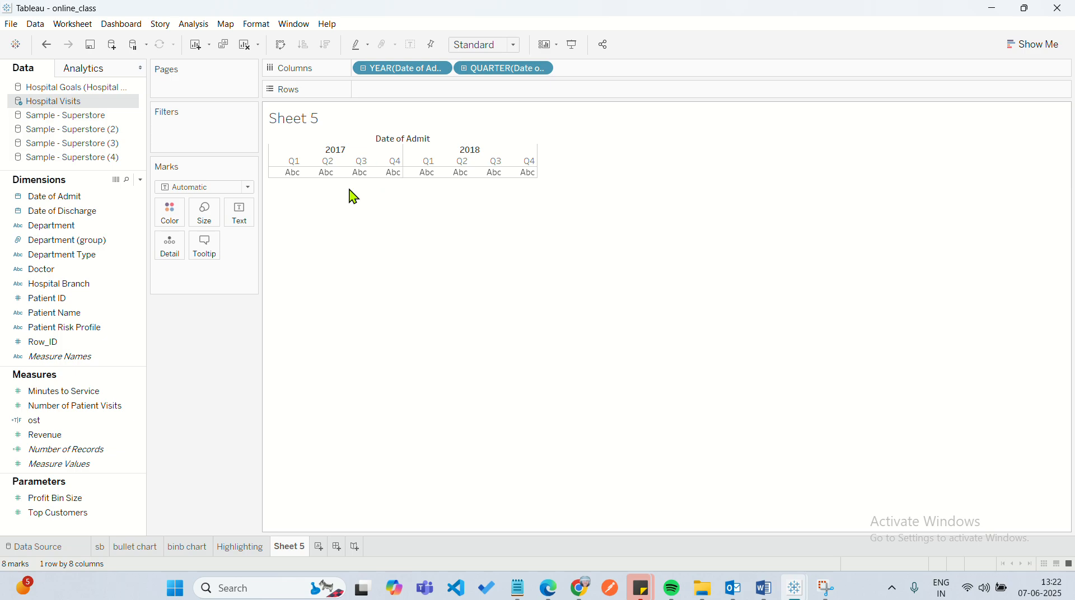
{"action": "mouse_move", "coordinate": [295, 178]}
{"action": "left_click", "coordinate": [464, 69]}
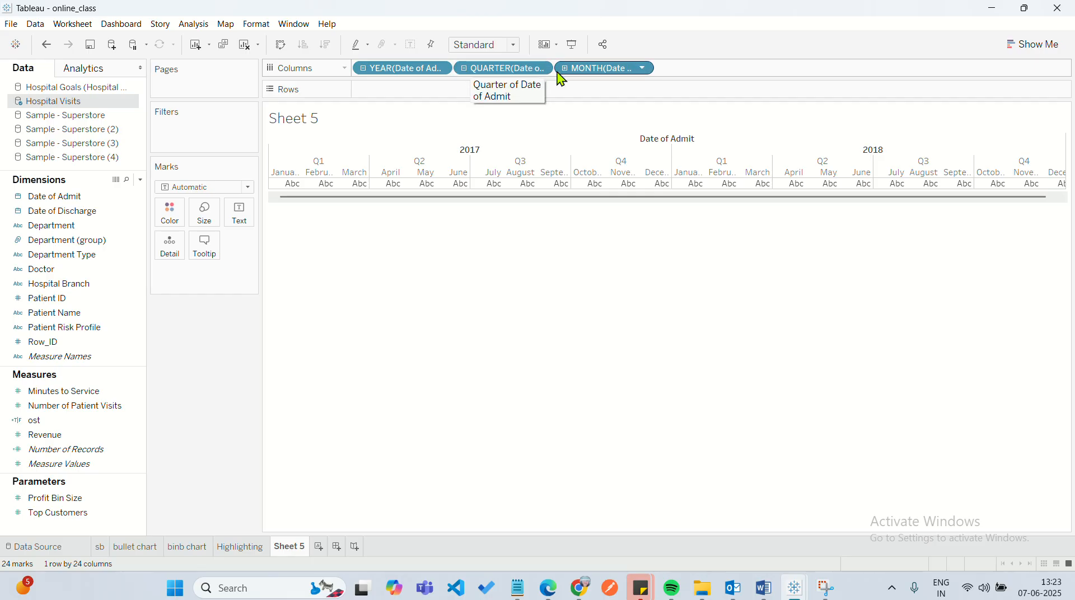
{"action": "left_click", "coordinate": [463, 69]}
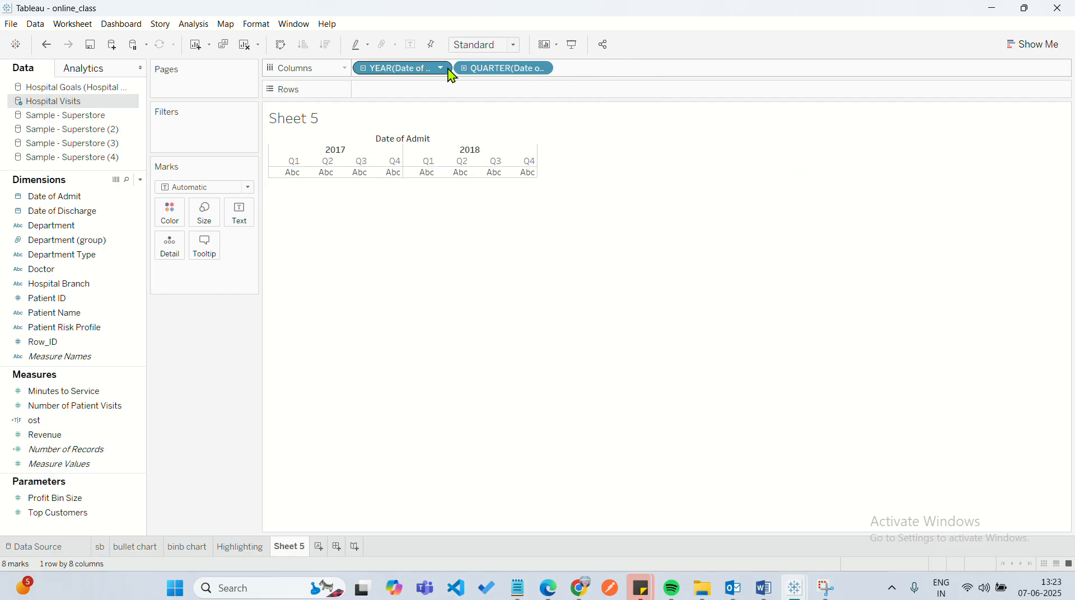
{"action": "left_click", "coordinate": [363, 72]}
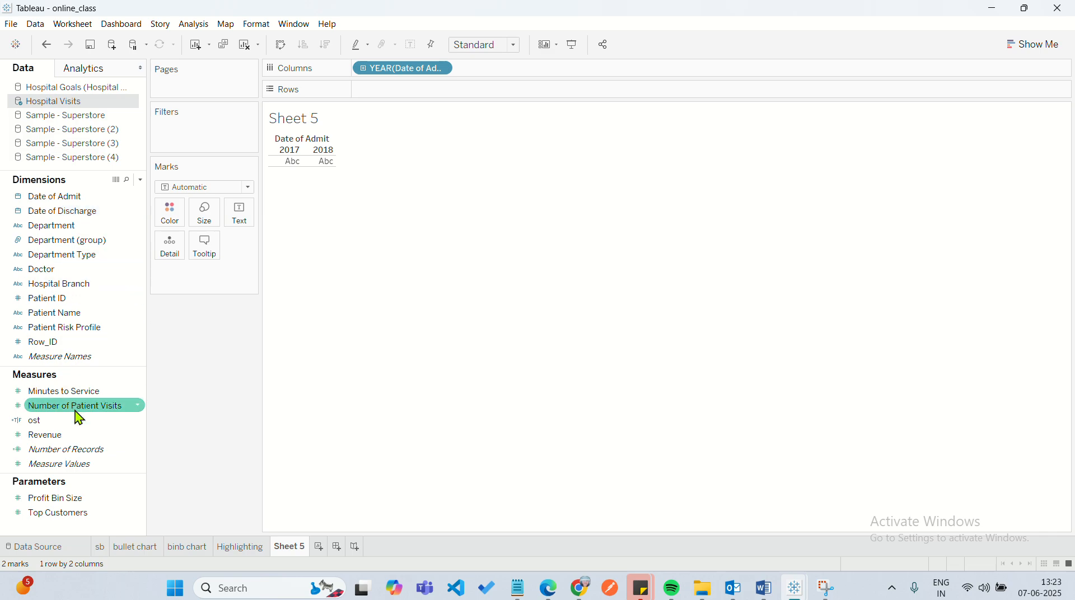
Add Number of Patient Visits to Rows and inspect the 2017 and 2018 points on the line.
{"action": "left_click_drag", "start_coordinate": [76, 408], "coordinate": [409, 95]}
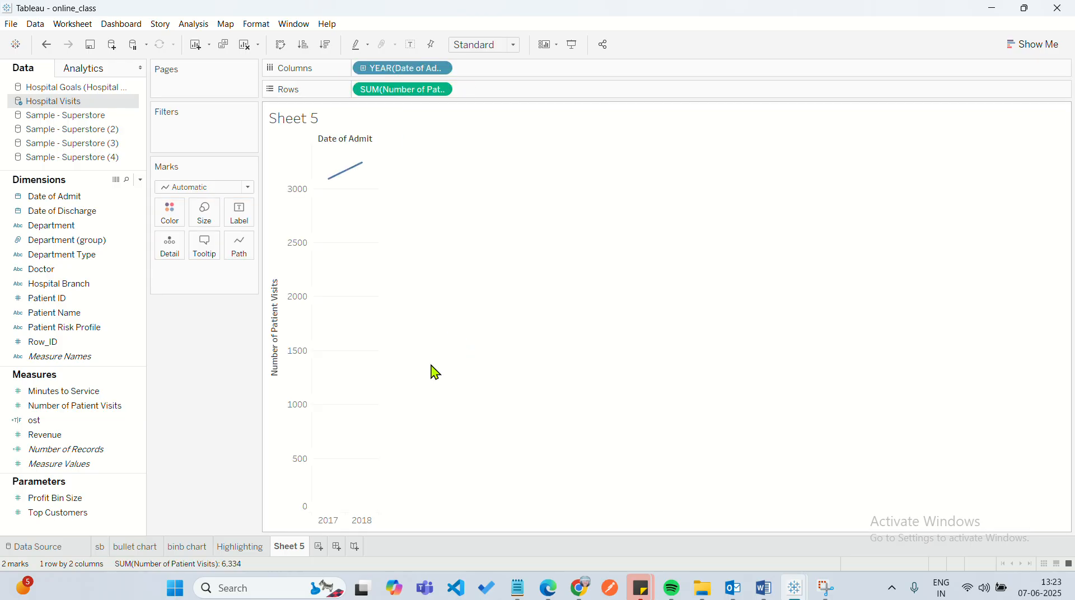
{"action": "mouse_move", "coordinate": [338, 181]}
{"action": "left_click", "coordinate": [362, 520]}
{"action": "left_click", "coordinate": [338, 526]}
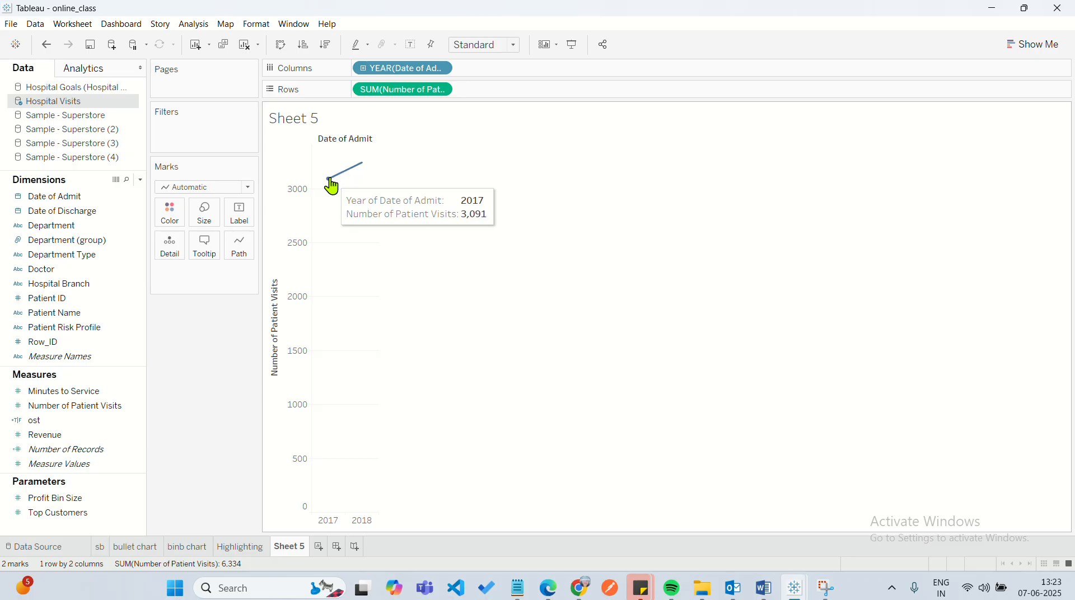
{"action": "mouse_move", "coordinate": [362, 168]}
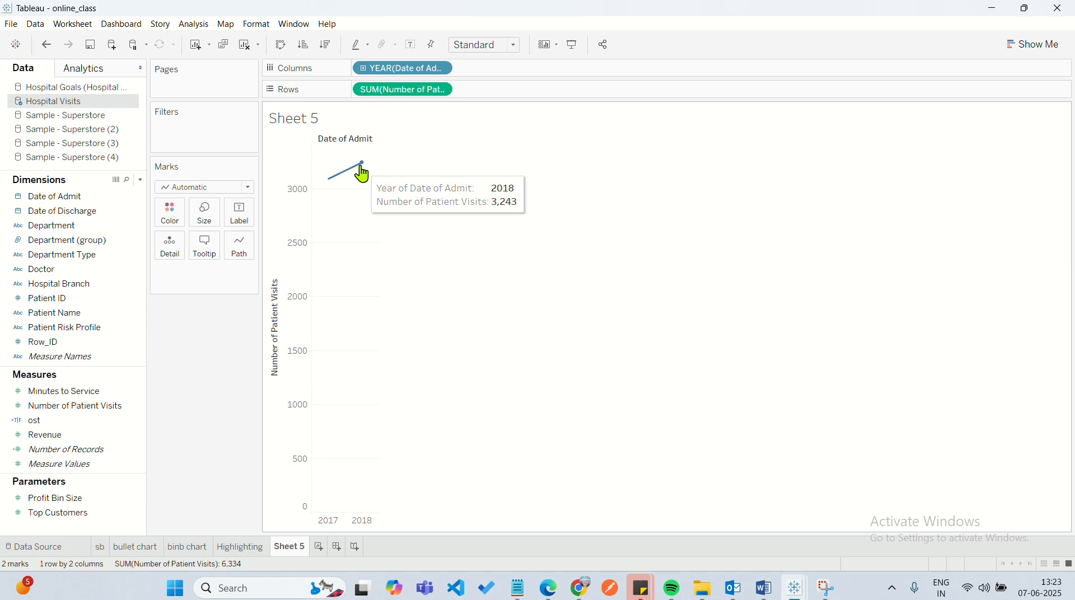
Try the Bar mark type on the patient visits chart and set the mark type to Line.
{"action": "left_click", "coordinate": [244, 190]}
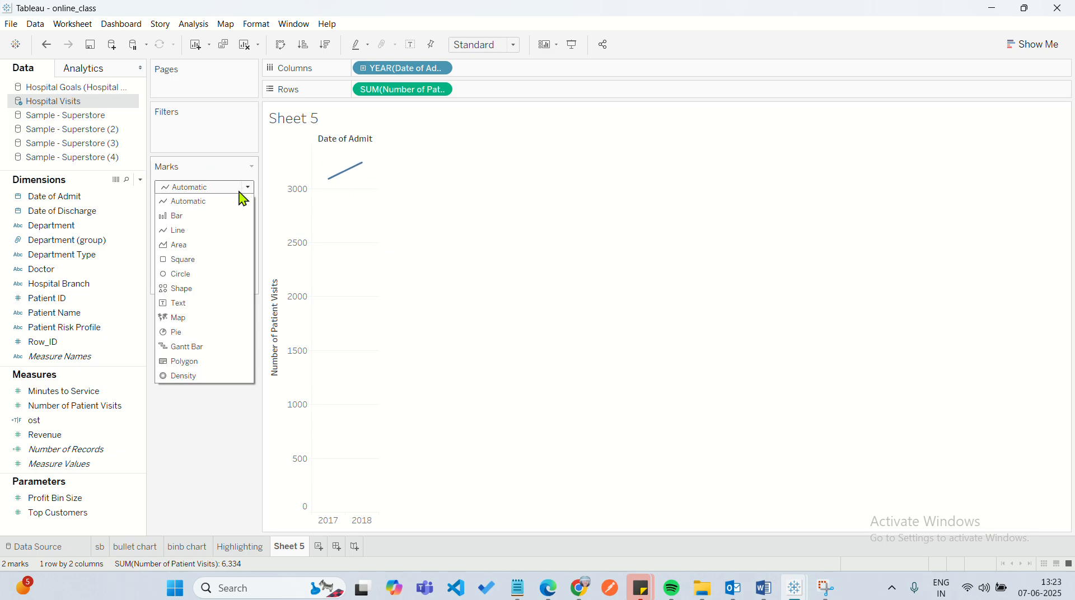
{"action": "left_click", "coordinate": [200, 217]}
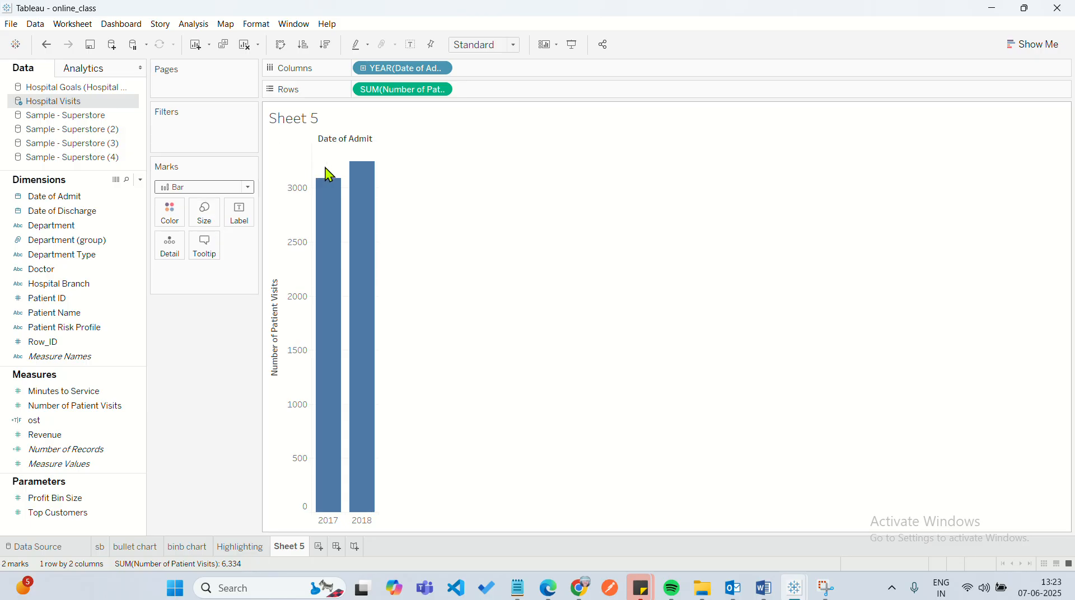
{"action": "left_click", "coordinate": [247, 189]}
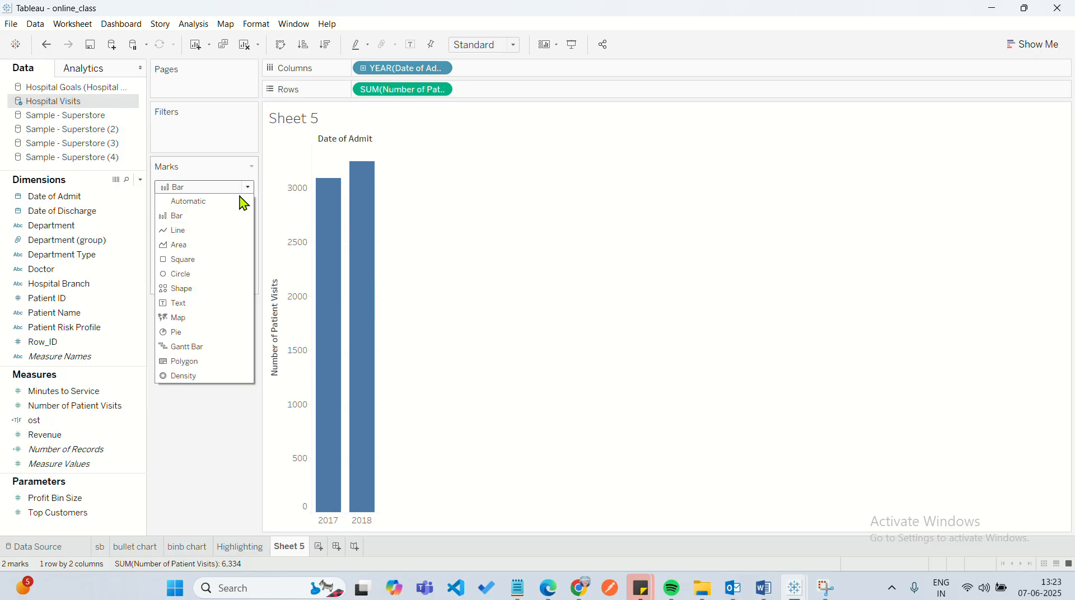
{"action": "left_click", "coordinate": [192, 230]}
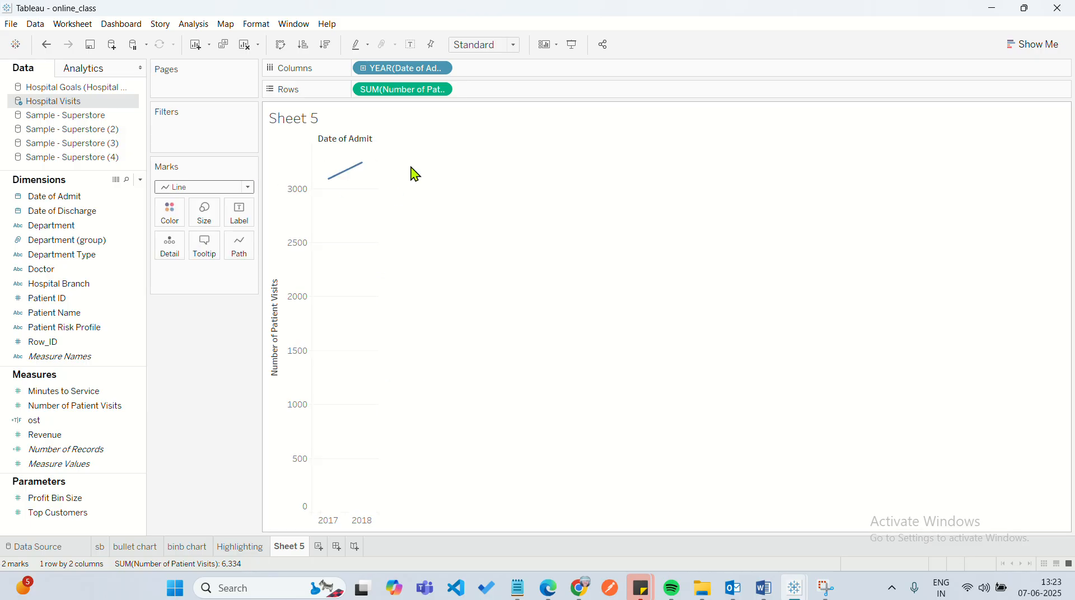
Drill Date of Admit down to quarter, expand it to month and collapse the month level again.
{"action": "left_click", "coordinate": [363, 70]}
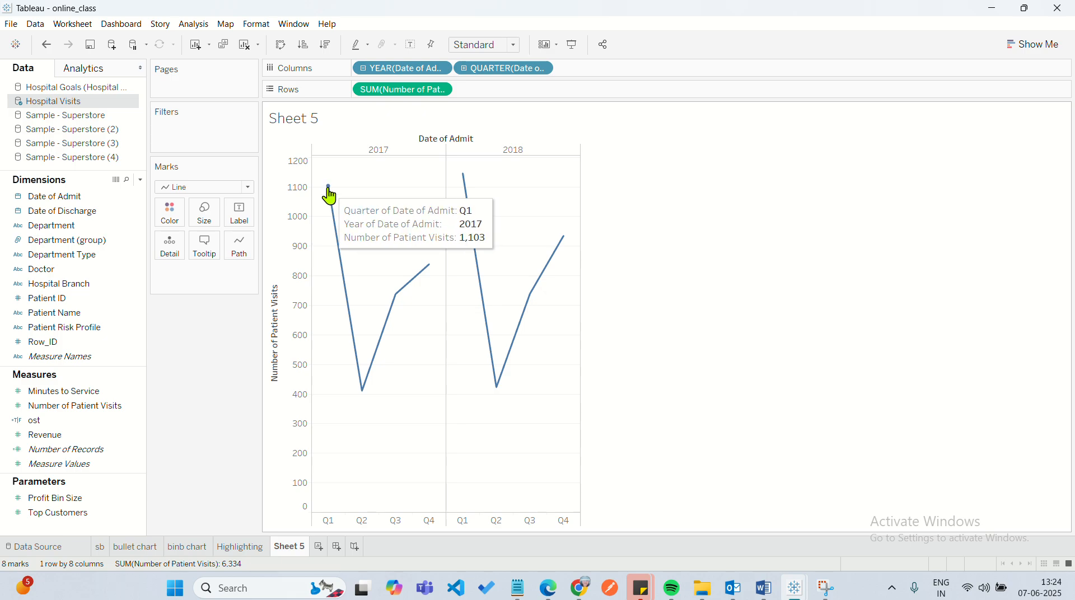
{"action": "left_click", "coordinate": [464, 68]}
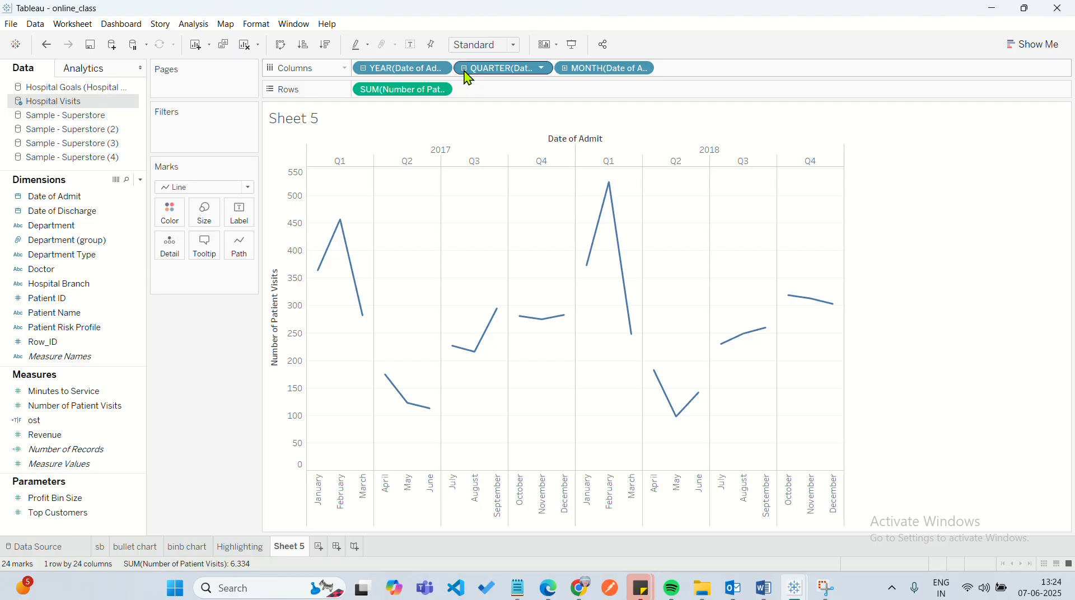
{"action": "left_click", "coordinate": [464, 68]}
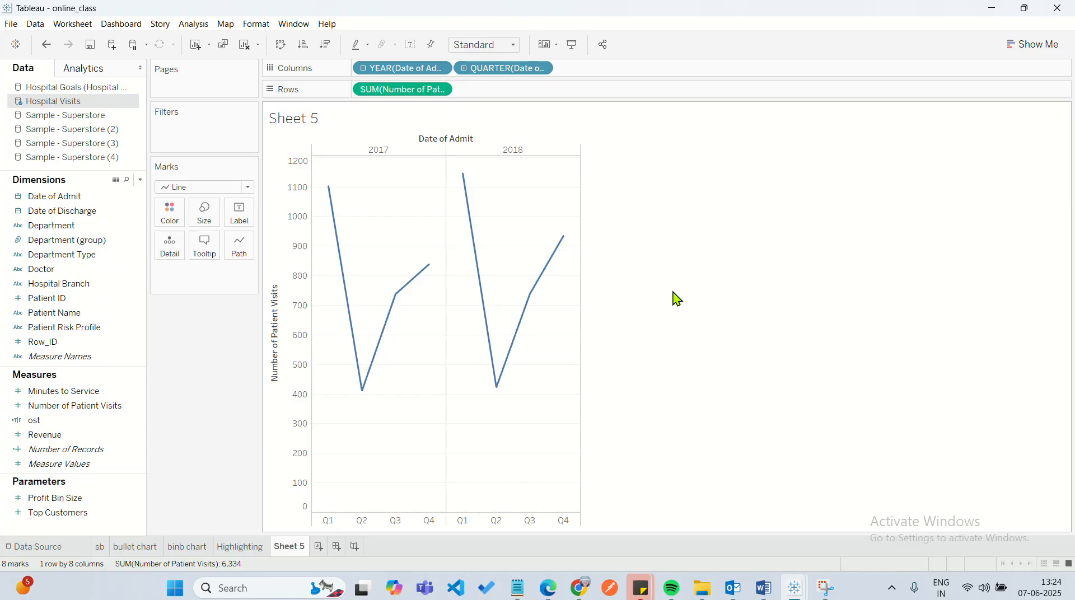
{"action": "mouse_move", "coordinate": [480, 277]}
{"action": "mouse_move", "coordinate": [459, 185]}
Examine the date part and date value options of the year and quarter fields on Columns.
{"action": "left_click", "coordinate": [442, 68]}
{"action": "left_click", "coordinate": [443, 68]}
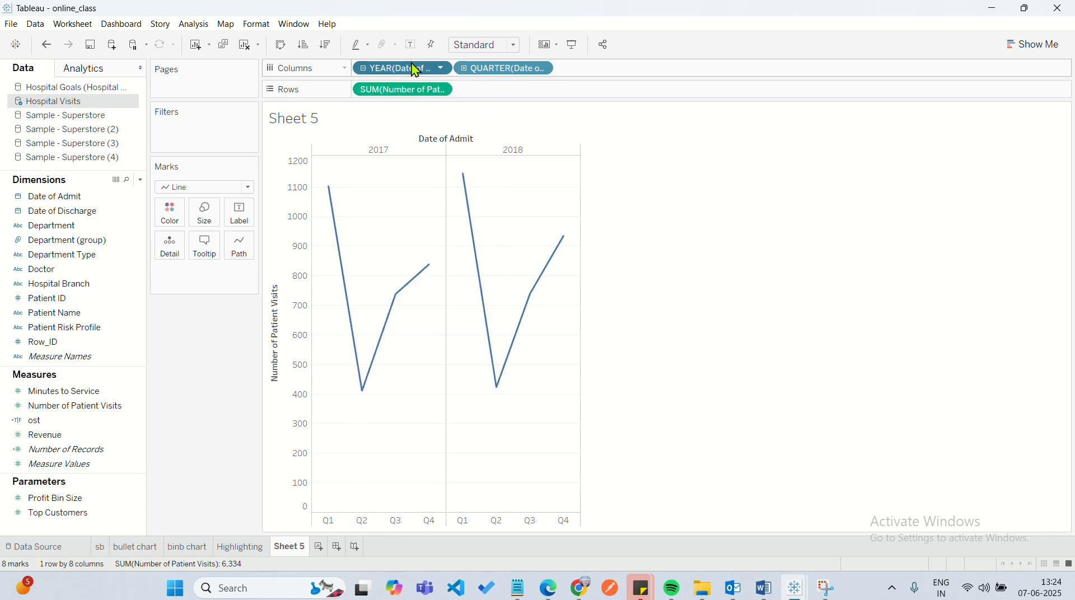
{"action": "left_click", "coordinate": [443, 69]}
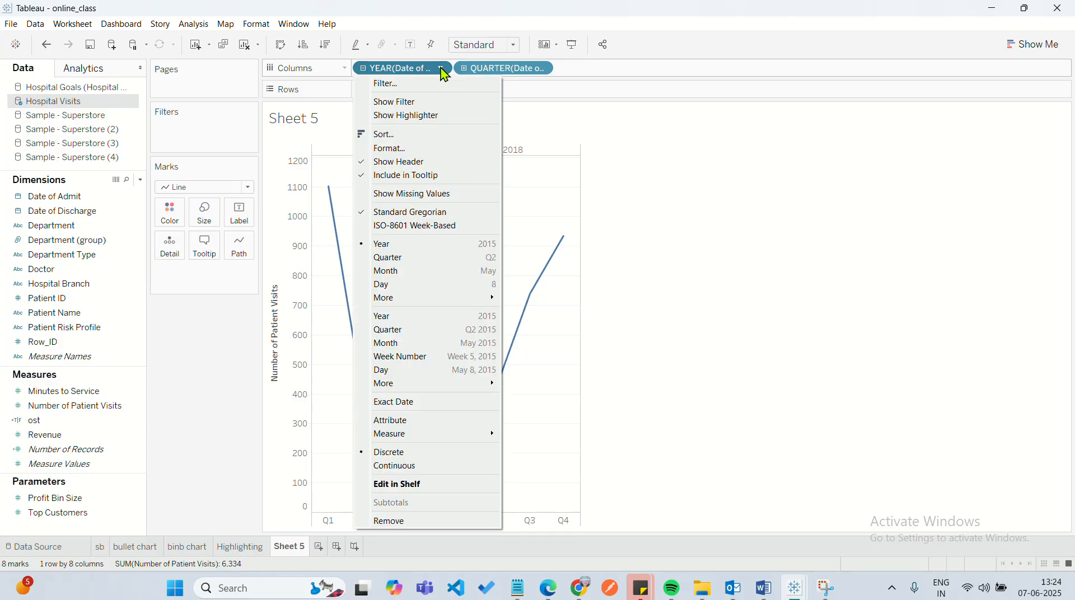
{"action": "left_click", "coordinate": [544, 69]}
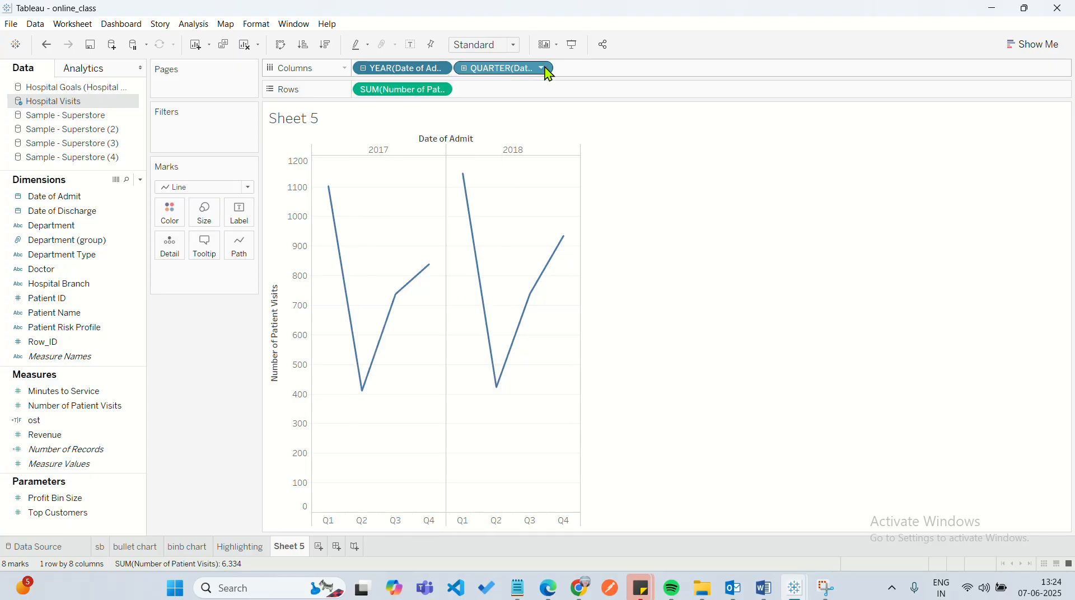
{"action": "left_click", "coordinate": [544, 69]}
{"action": "left_click", "coordinate": [443, 69]}
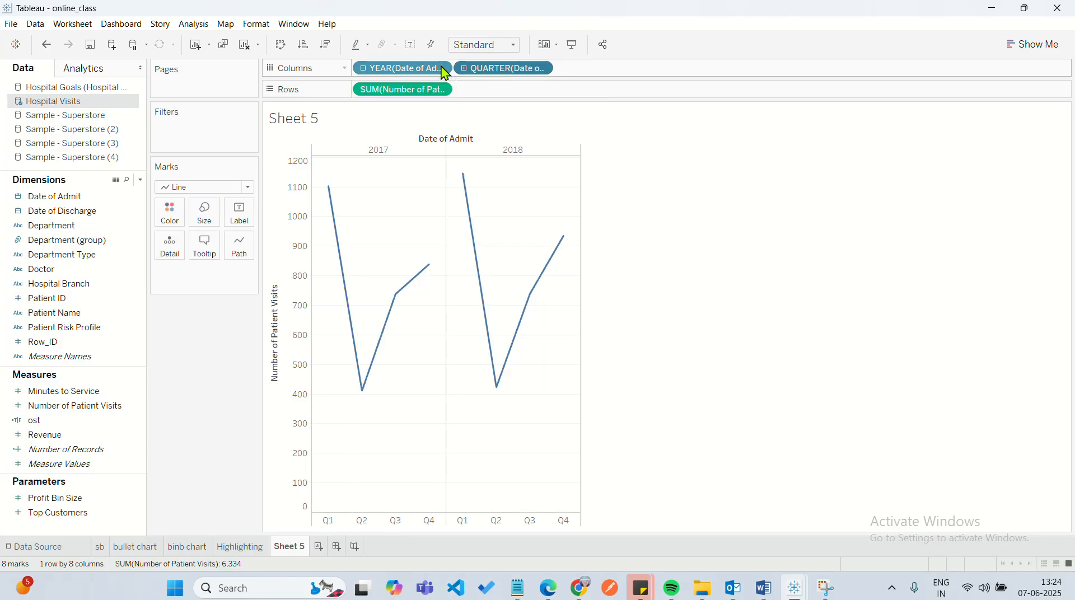
Try the Month date value (May 2015) on the year field in Columns, undo it and review the date options.
{"action": "left_click", "coordinate": [443, 69]}
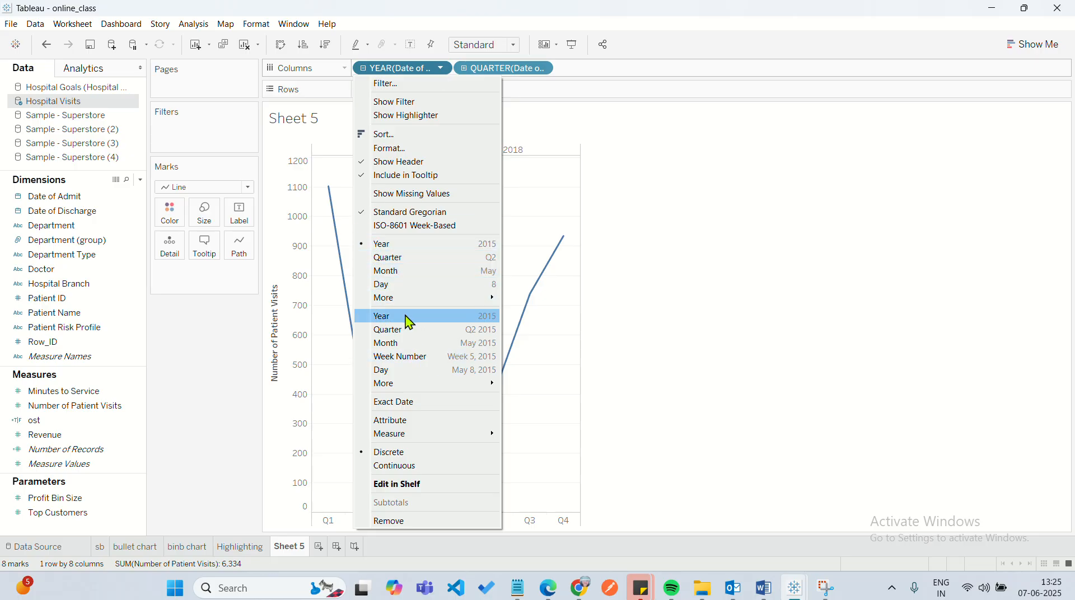
{"action": "left_click", "coordinate": [398, 344]}
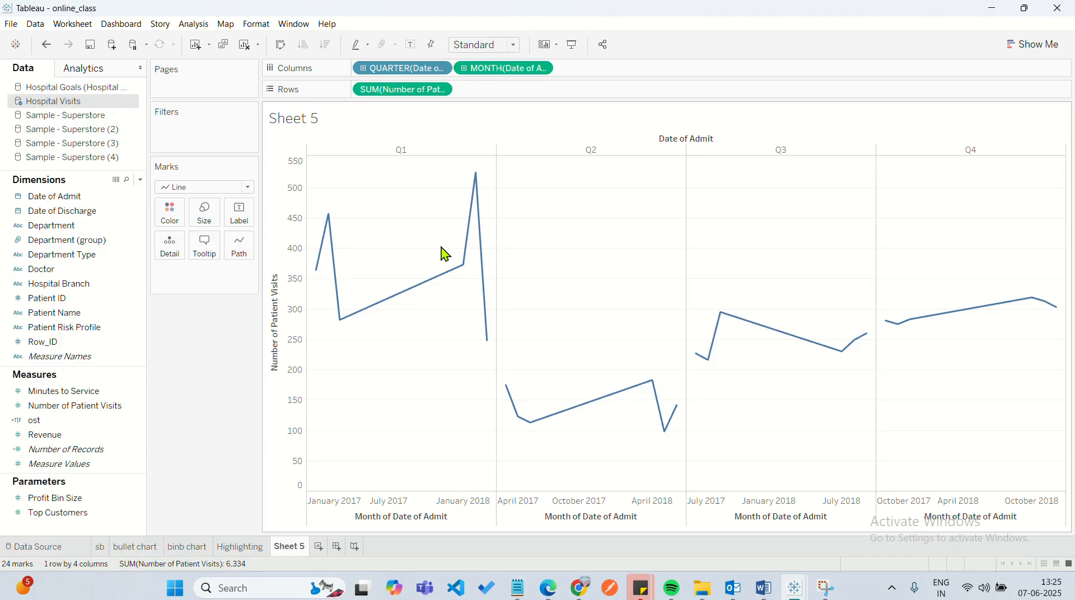
{"action": "left_click", "coordinate": [46, 44]}
{"action": "left_click", "coordinate": [46, 45]}
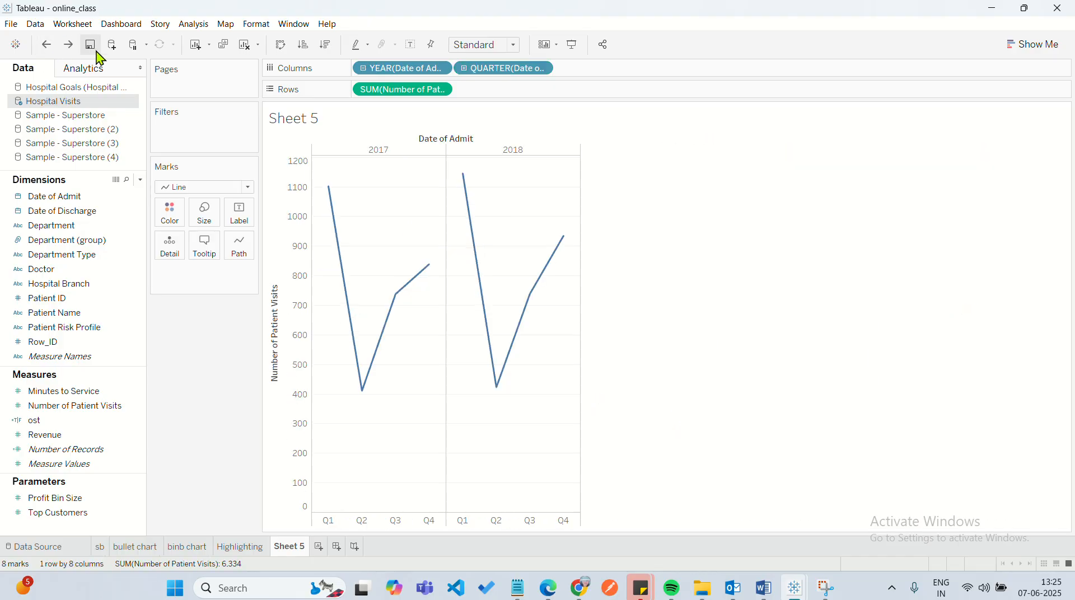
{"action": "left_click", "coordinate": [442, 69]}
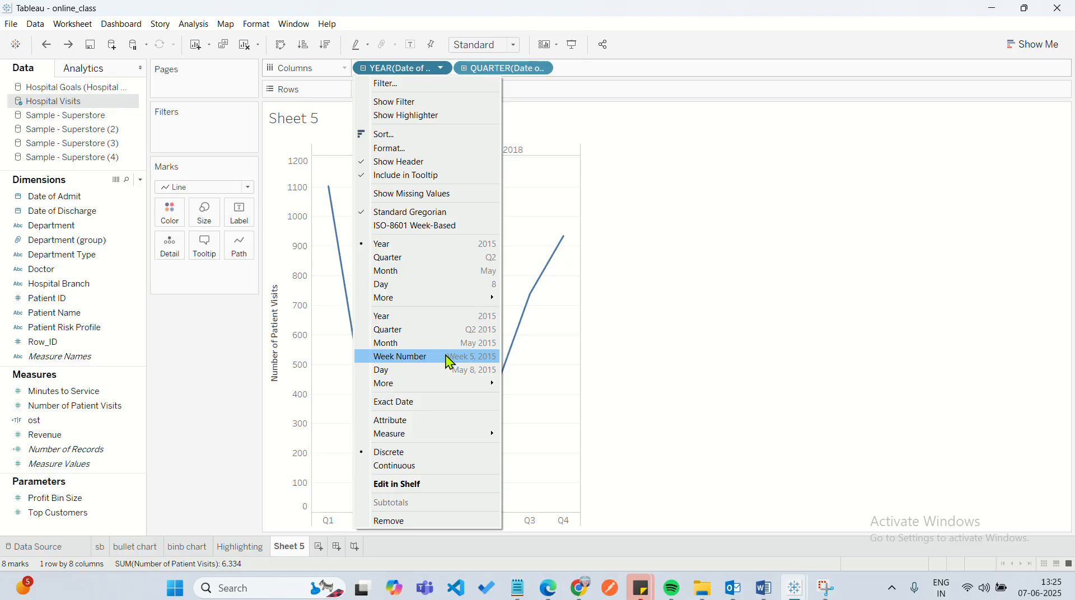
{"action": "left_click", "coordinate": [646, 361]}
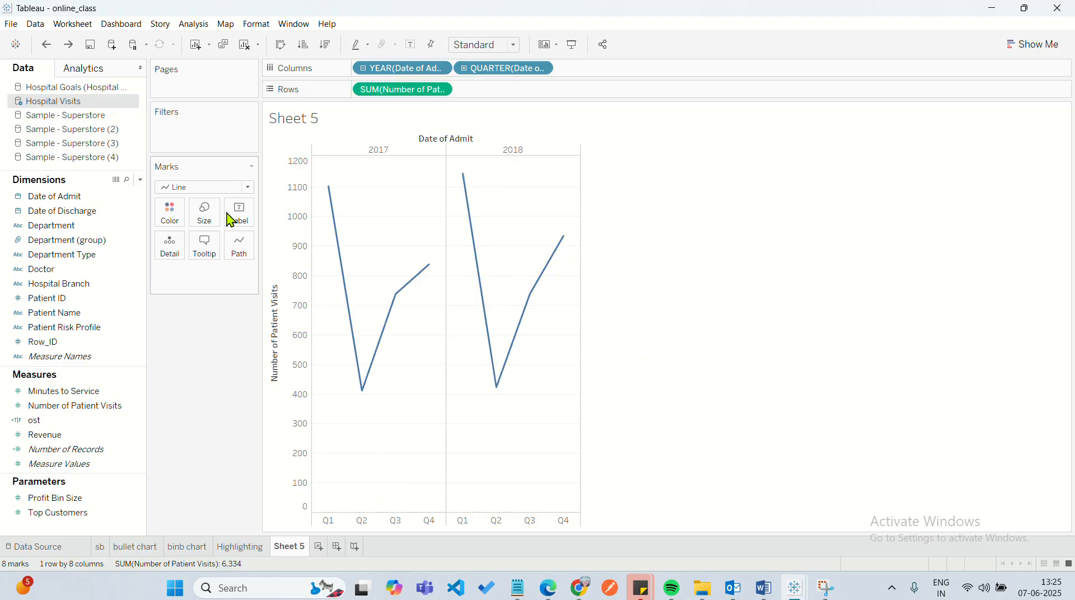
Undo all changes to the patient visits chart until the sheet is empty.
{"action": "left_click", "coordinate": [46, 45]}
{"action": "left_click", "coordinate": [47, 44]}
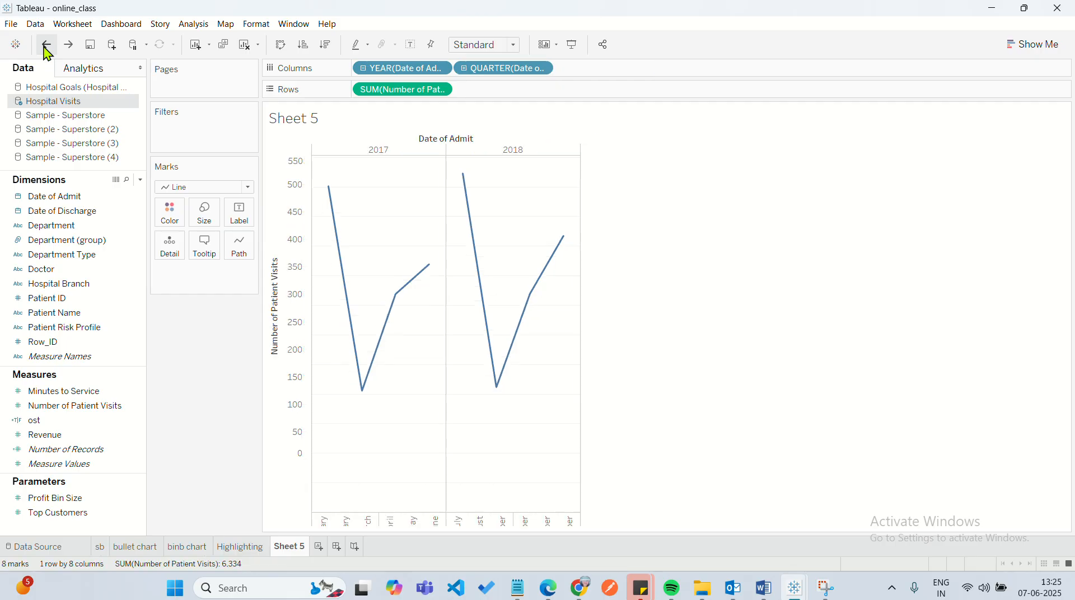
{"action": "left_click", "coordinate": [46, 45]}
{"action": "left_click", "coordinate": [46, 45]}
{"action": "left_click", "coordinate": [46, 45]}
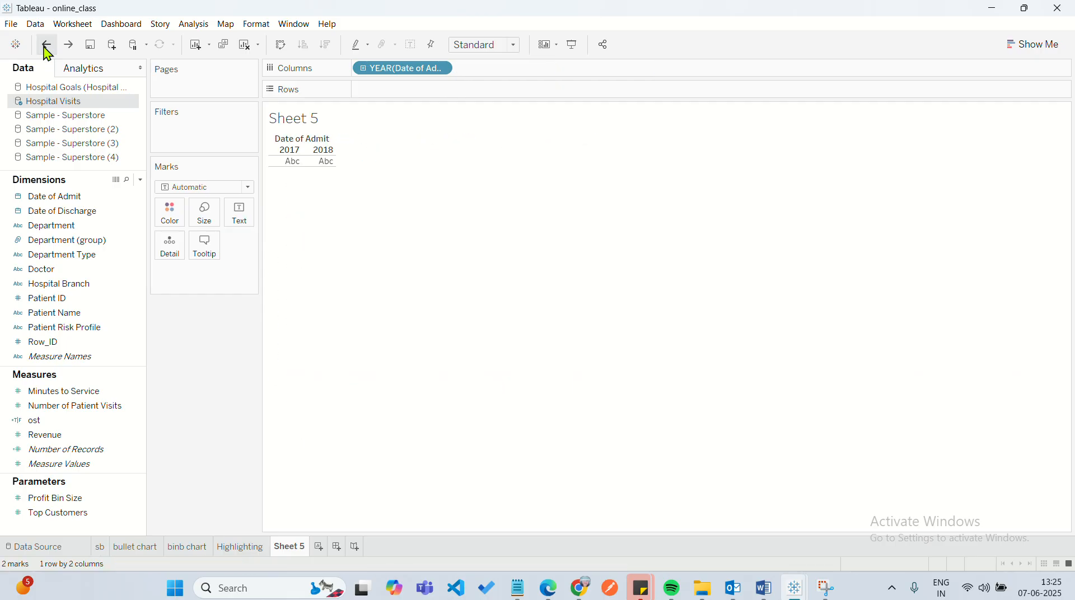
{"action": "left_click", "coordinate": [46, 45]}
{"action": "left_click", "coordinate": [46, 45]}
{"action": "left_click", "coordinate": [47, 45]}
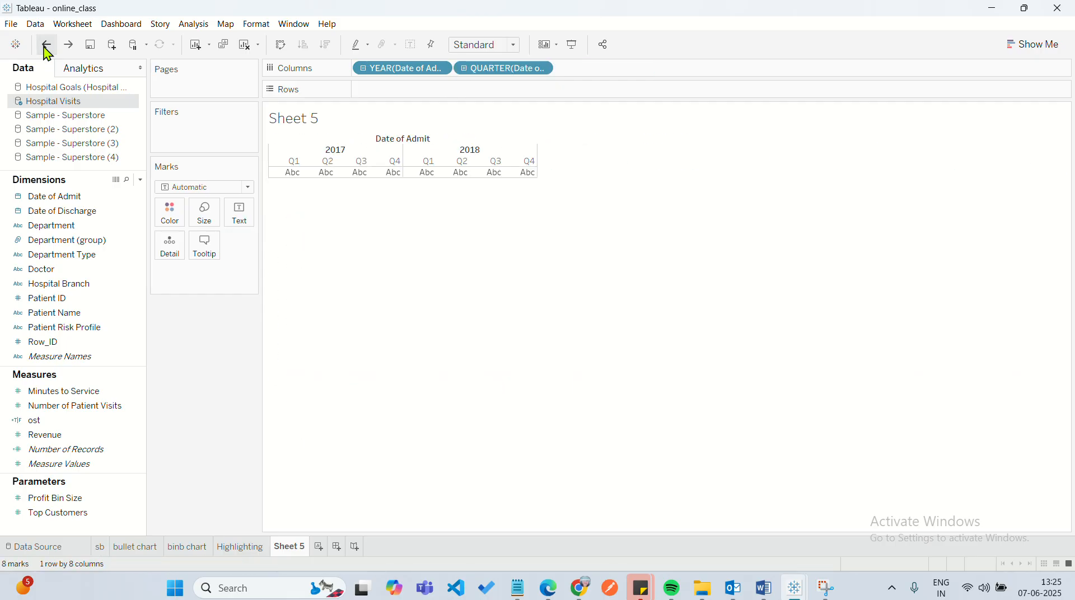
{"action": "left_click", "coordinate": [47, 45]}
{"action": "left_click", "coordinate": [47, 45]}
{"action": "left_click", "coordinate": [46, 45]}
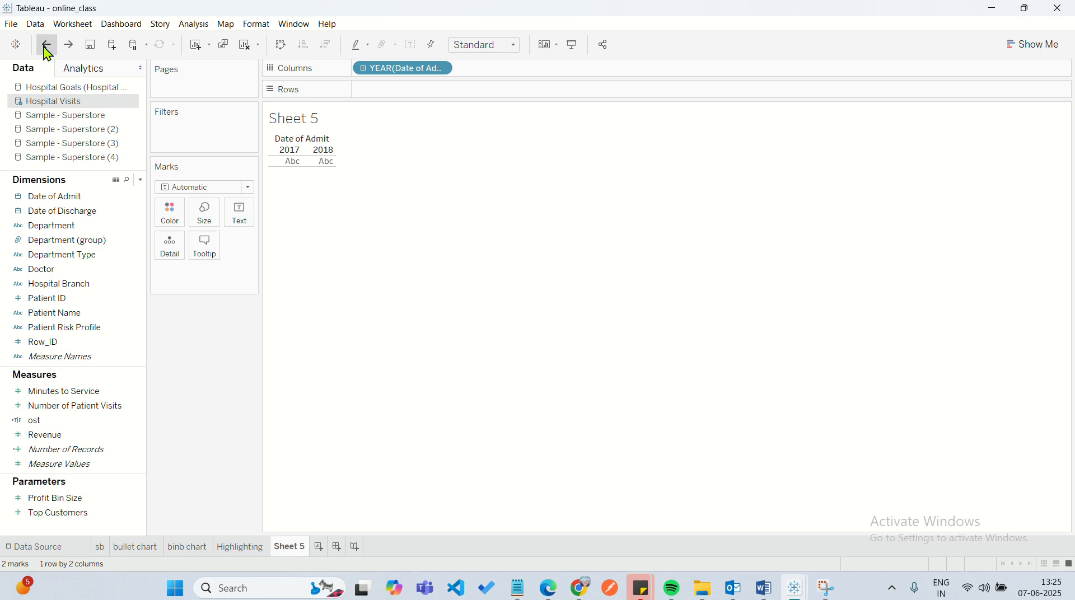
{"action": "left_click", "coordinate": [47, 45]}
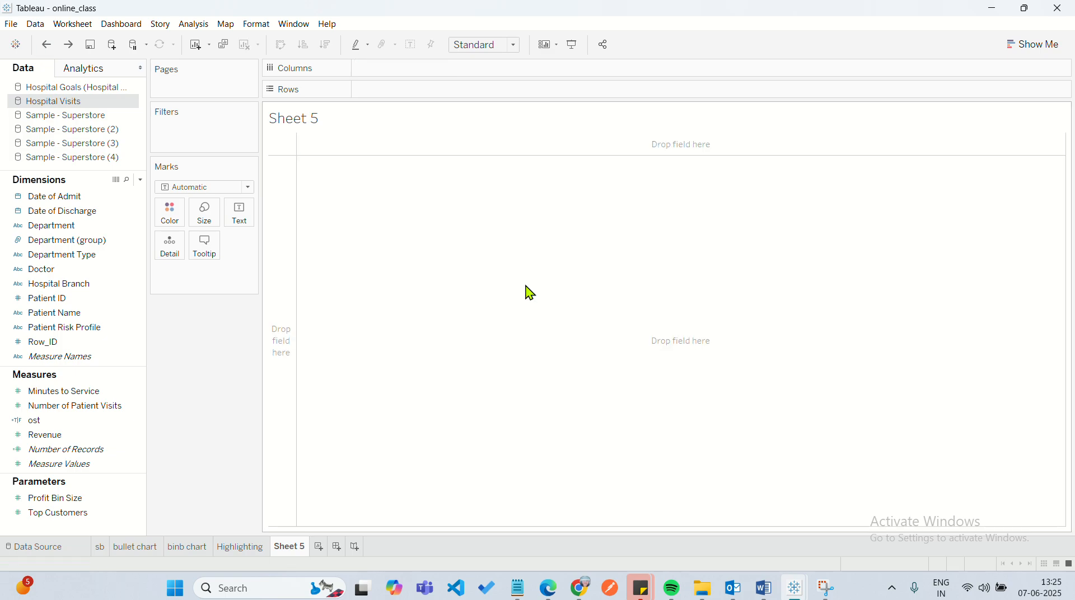
Add Date of Admit to Columns on the empty sheet and review its date part and date value options.
{"action": "double_click", "coordinate": [64, 201]}
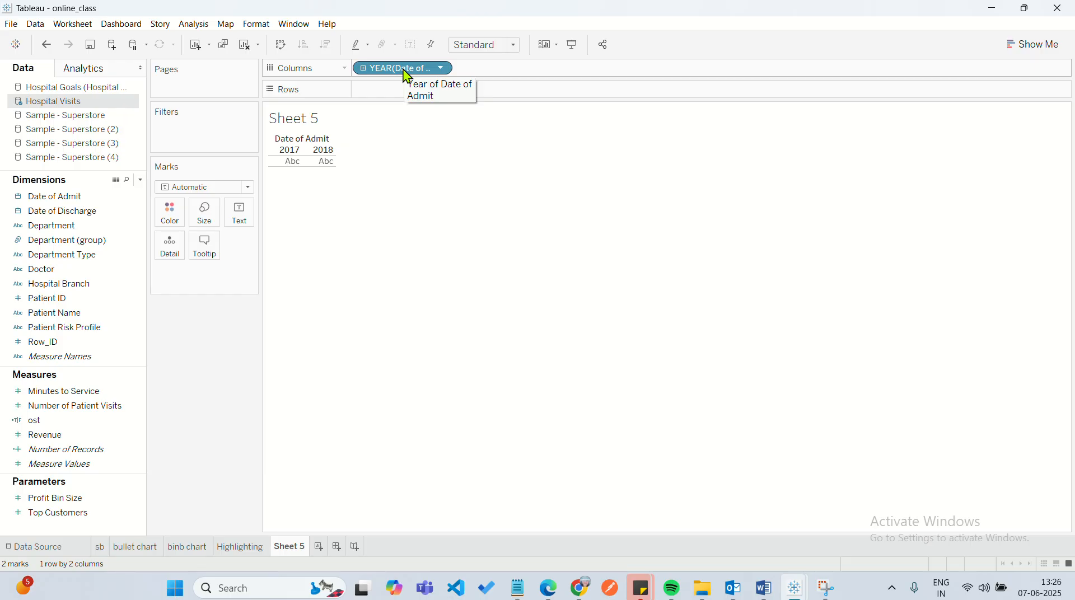
{"action": "left_click", "coordinate": [443, 68]}
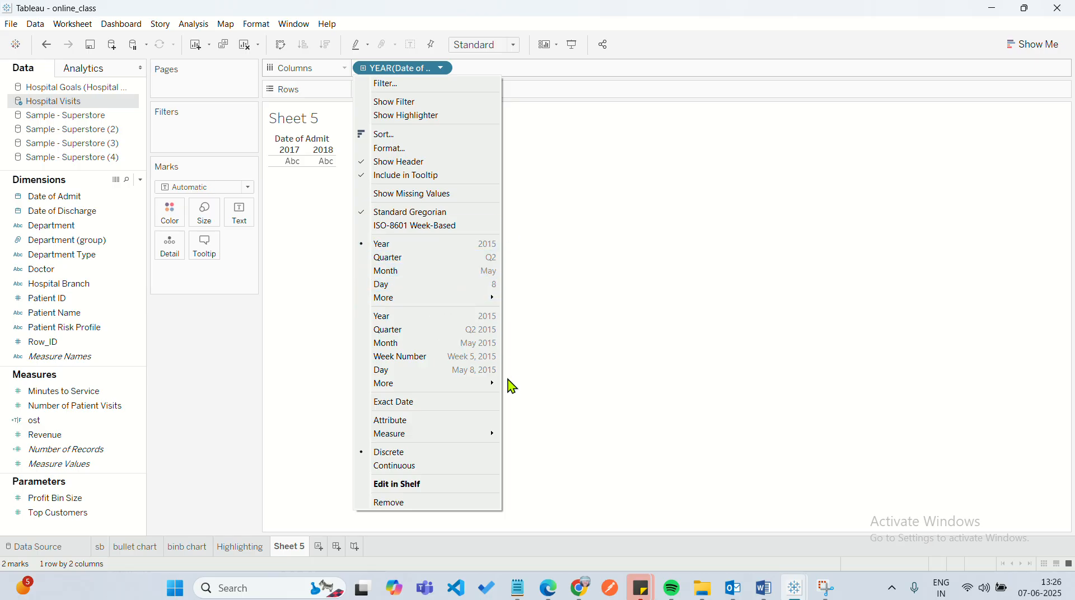
{"action": "left_click", "coordinate": [552, 317]}
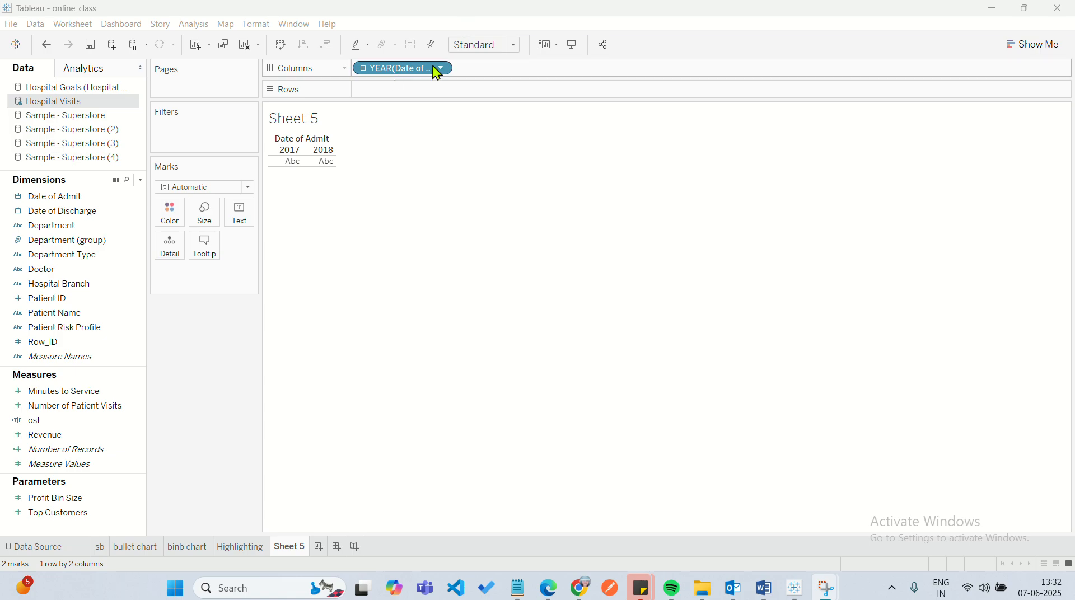
{"action": "left_click", "coordinate": [395, 84]}
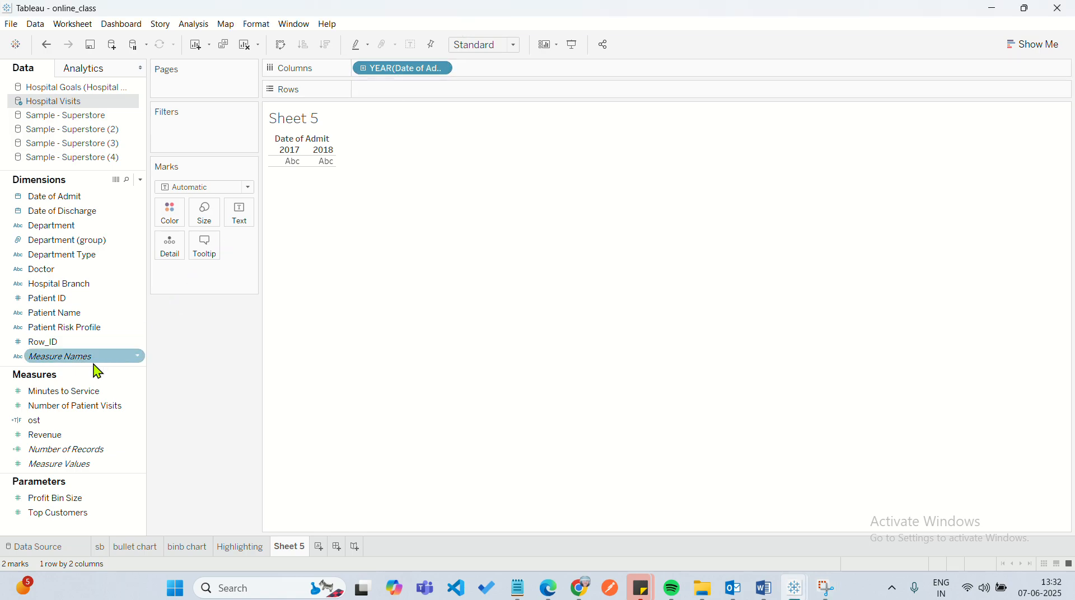
Add Number of Patient Visits to Rows and set Date of Admit on Columns to the Month date part.
{"action": "left_click", "coordinate": [90, 407]}
{"action": "left_click_drag", "start_coordinate": [94, 415], "coordinate": [428, 103]}
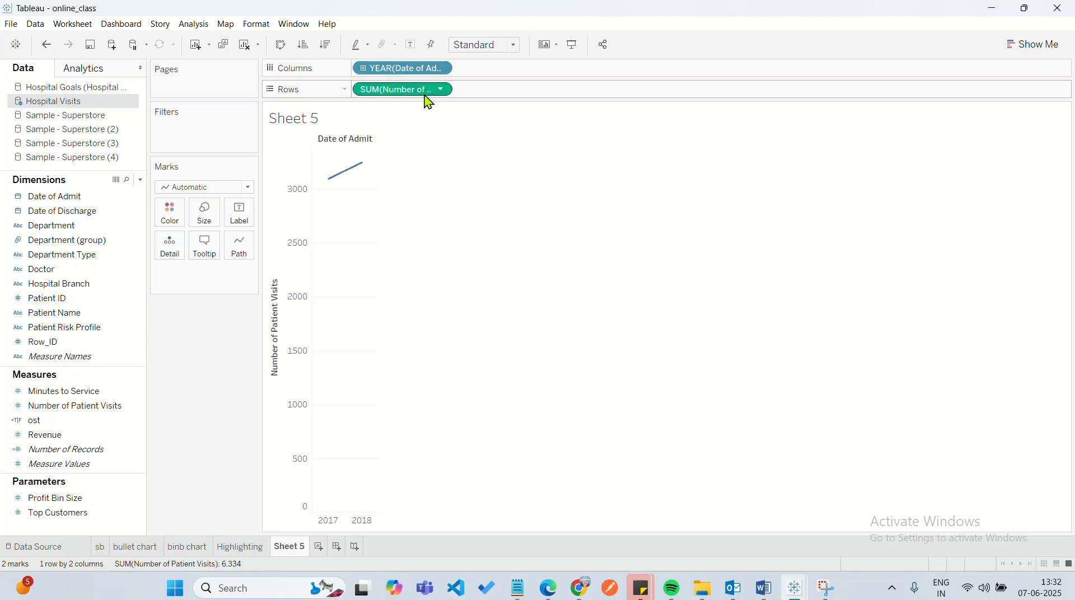
{"action": "left_click", "coordinate": [451, 68]}
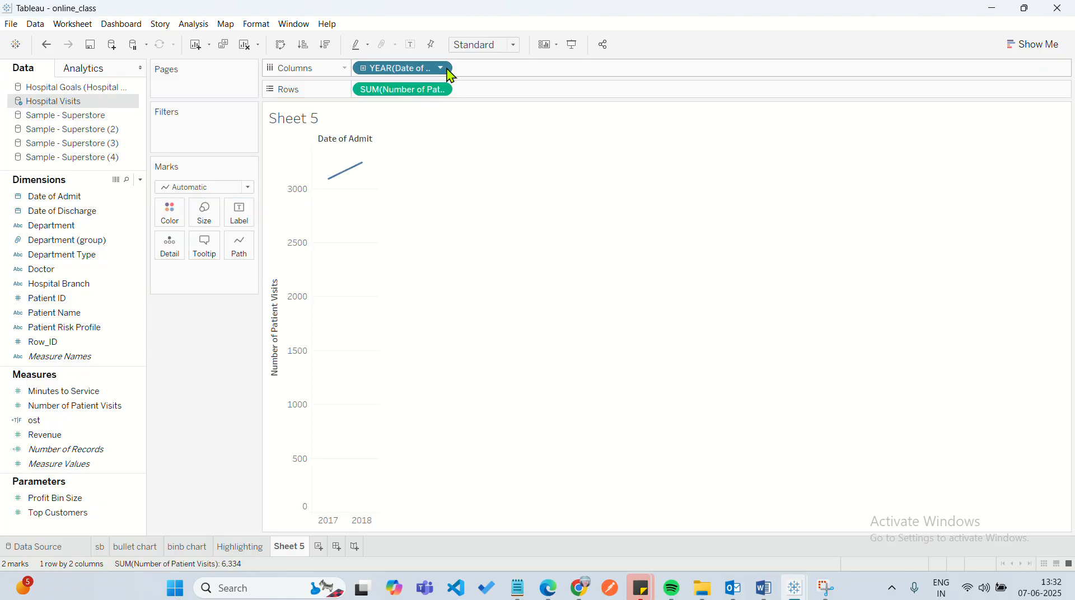
{"action": "left_click", "coordinate": [424, 277]}
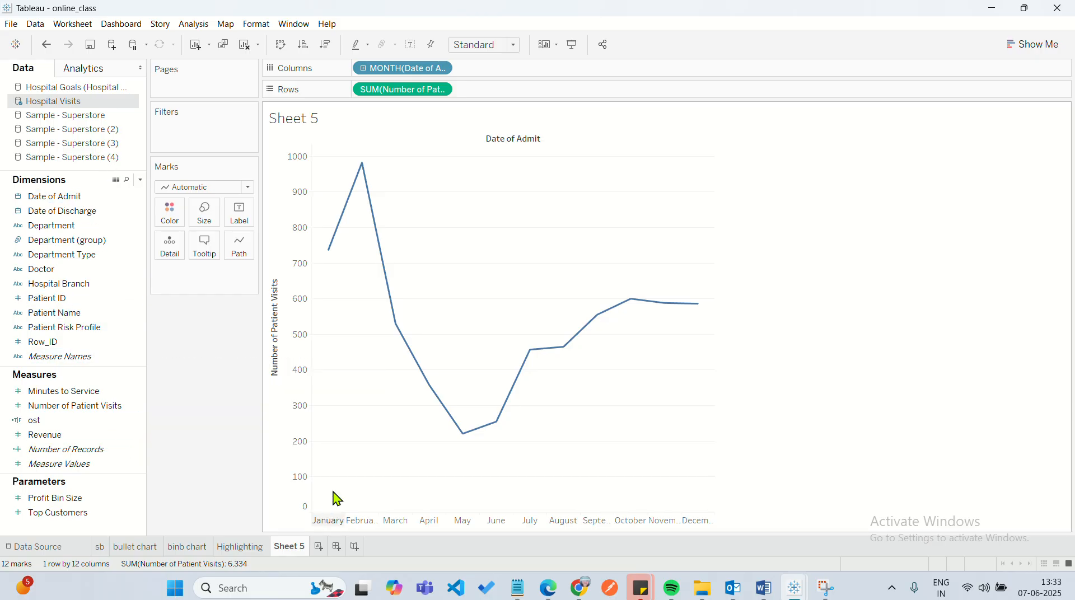
{"action": "mouse_move", "coordinate": [331, 256]}
{"action": "mouse_move", "coordinate": [365, 174]}
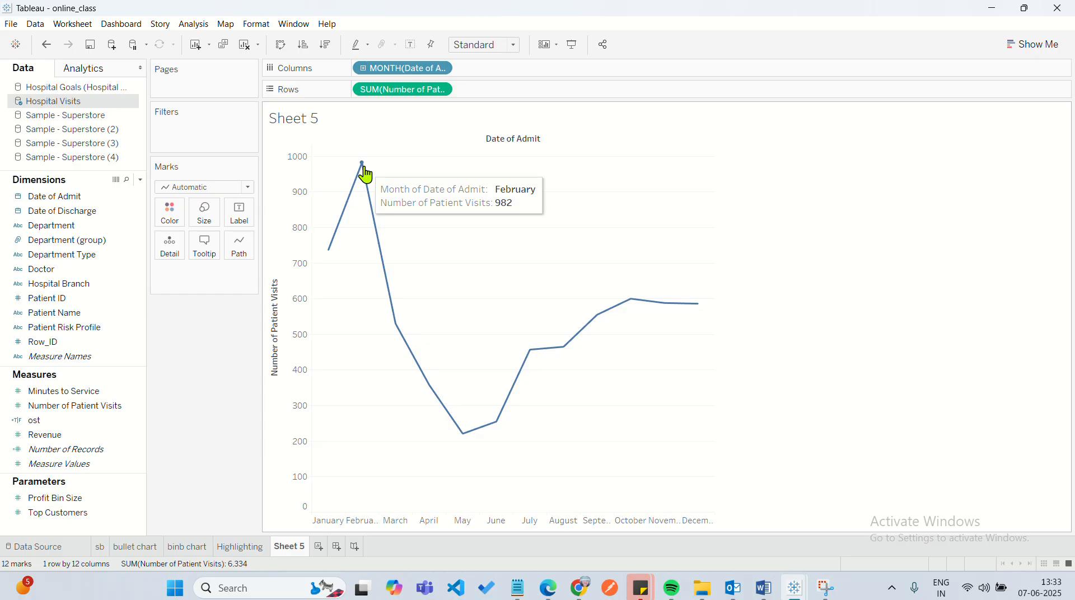
{"action": "mouse_move", "coordinate": [398, 326]}
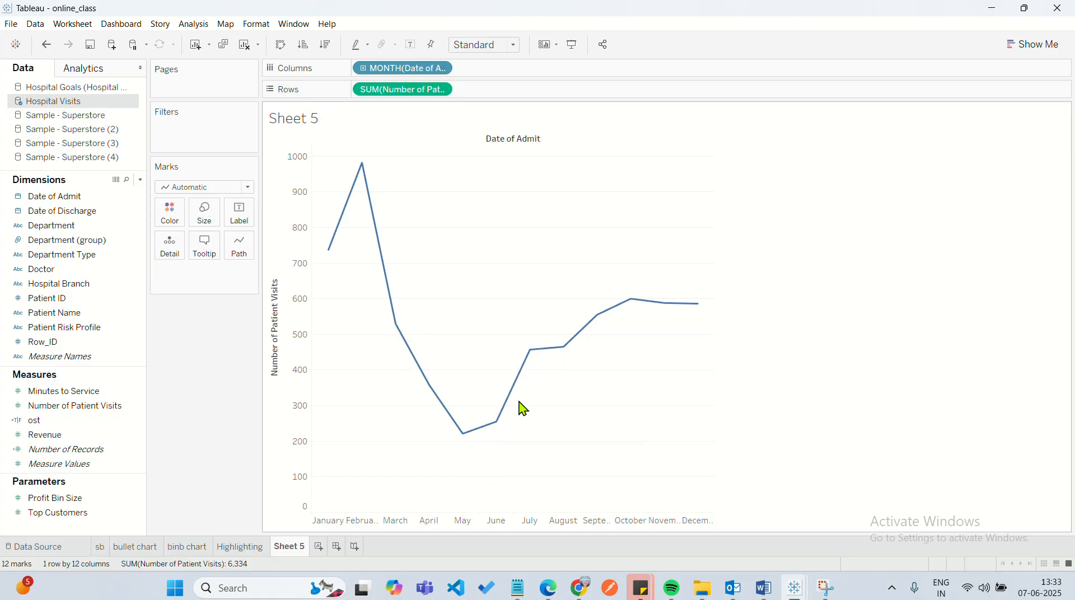
{"action": "mouse_move", "coordinate": [593, 322]}
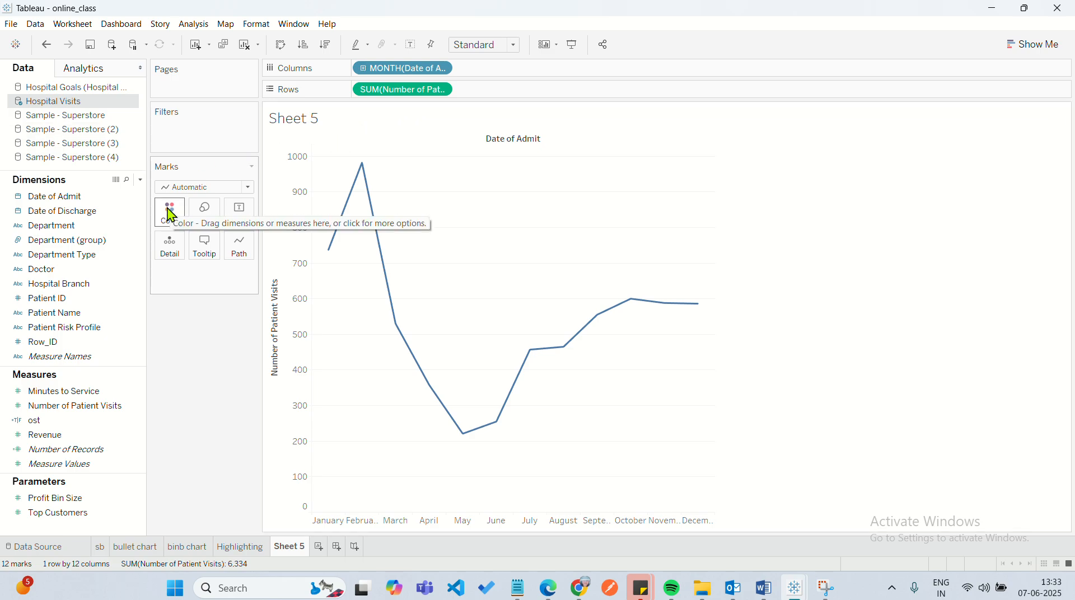
Split the monthly line by year of admission by assigning Date of Admit to Color.
{"action": "left_click", "coordinate": [74, 197]}
{"action": "left_click_drag", "start_coordinate": [77, 202], "coordinate": [170, 214]}
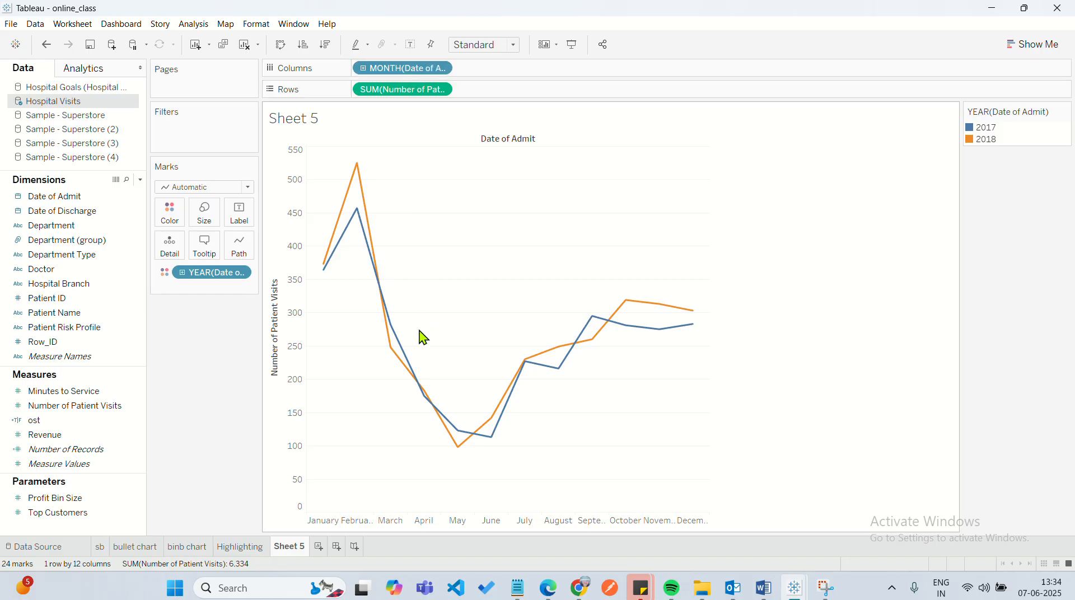
{"action": "mouse_move", "coordinate": [326, 270]}
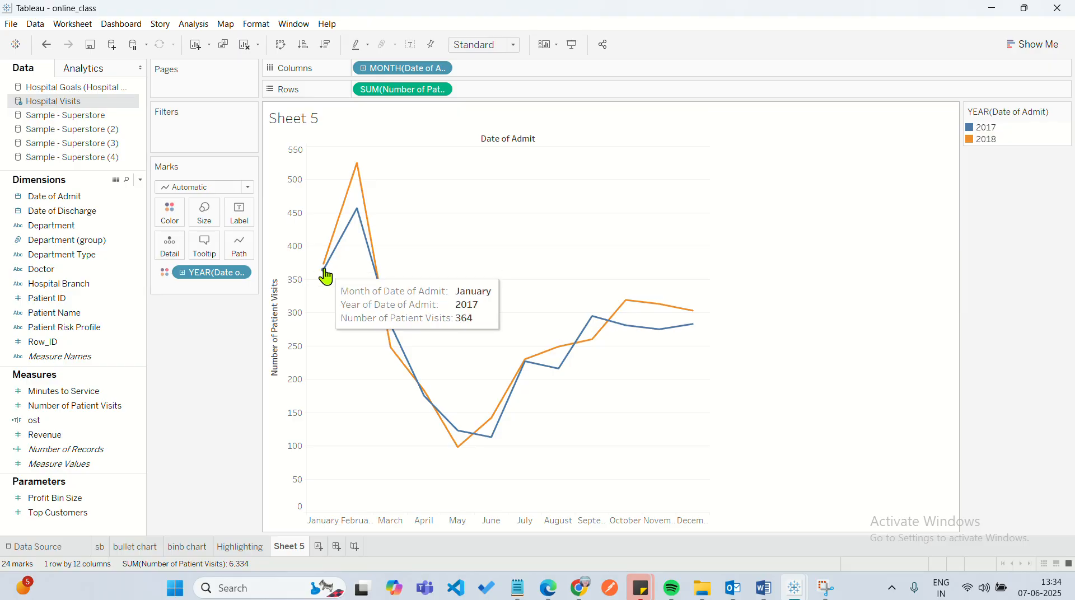
Undo the year coloring to inspect the combined January point, and restore the coloring.
{"action": "left_click", "coordinate": [46, 46]}
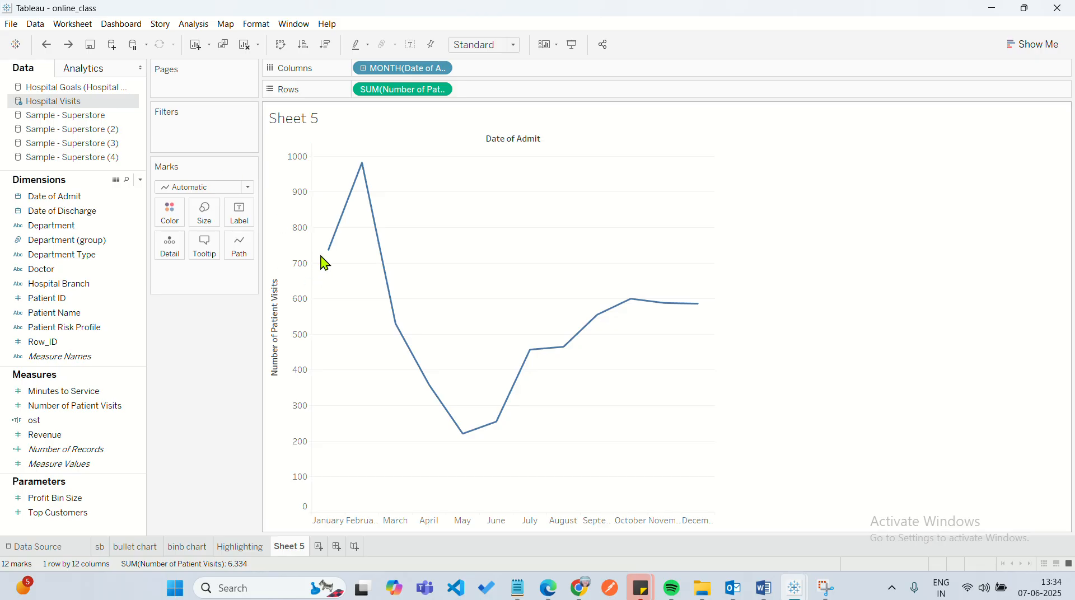
{"action": "mouse_move", "coordinate": [330, 256]}
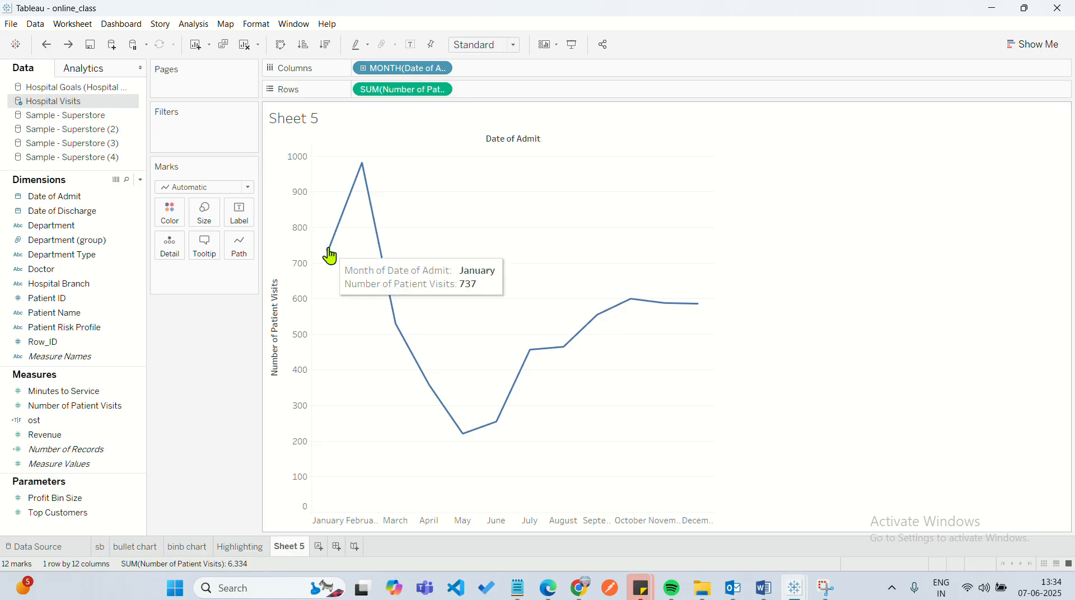
{"action": "left_click", "coordinate": [69, 44]}
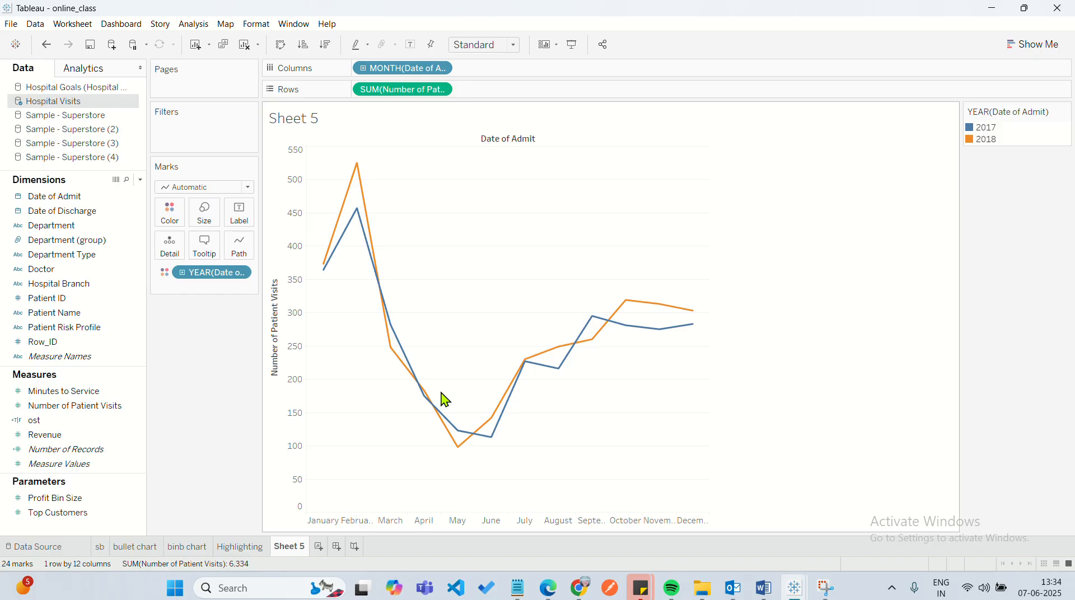
{"action": "mouse_move", "coordinate": [466, 435]}
{"action": "mouse_move", "coordinate": [574, 352]}
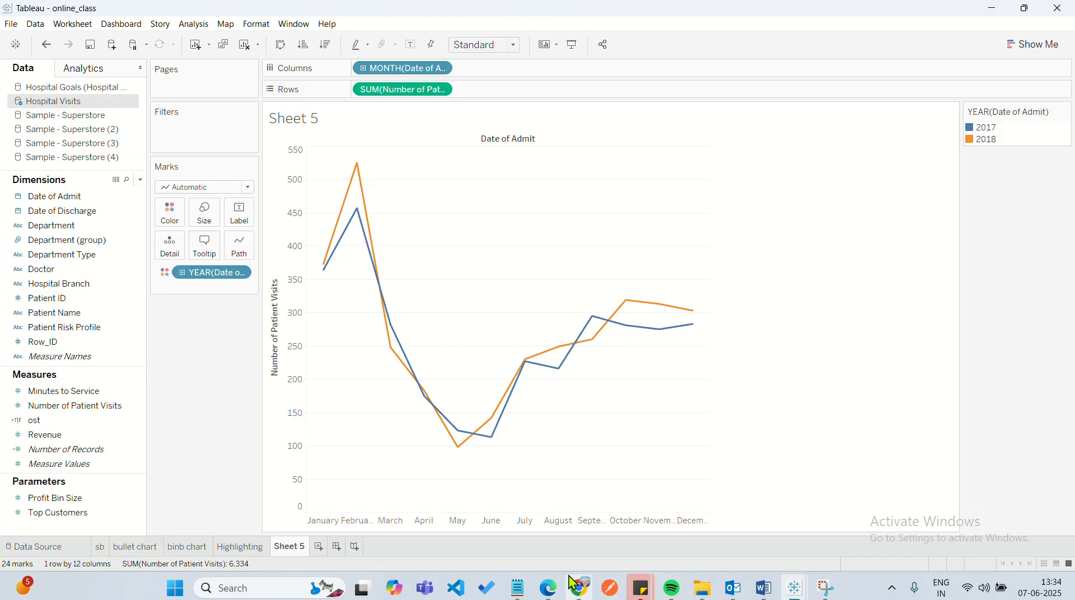
Switch to the topic outline in Notepad, highlight "date part,date value" and return to Tableau.
{"action": "left_click", "coordinate": [518, 588]}
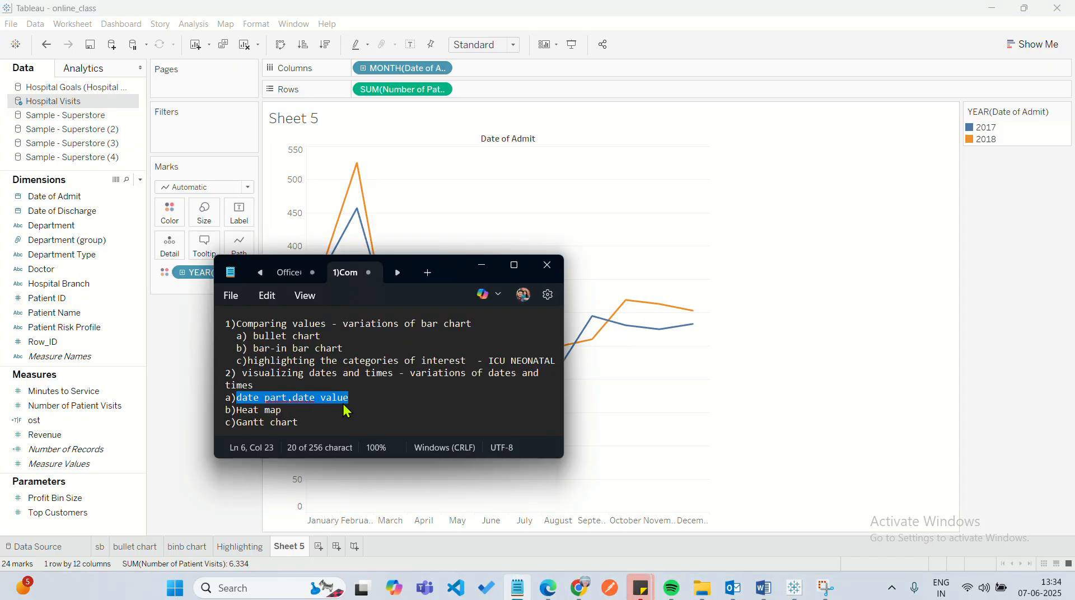
{"action": "left_click", "coordinate": [354, 399]}
{"action": "left_click_drag", "start_coordinate": [354, 398], "coordinate": [236, 410]}
{"action": "left_click", "coordinate": [600, 368]}
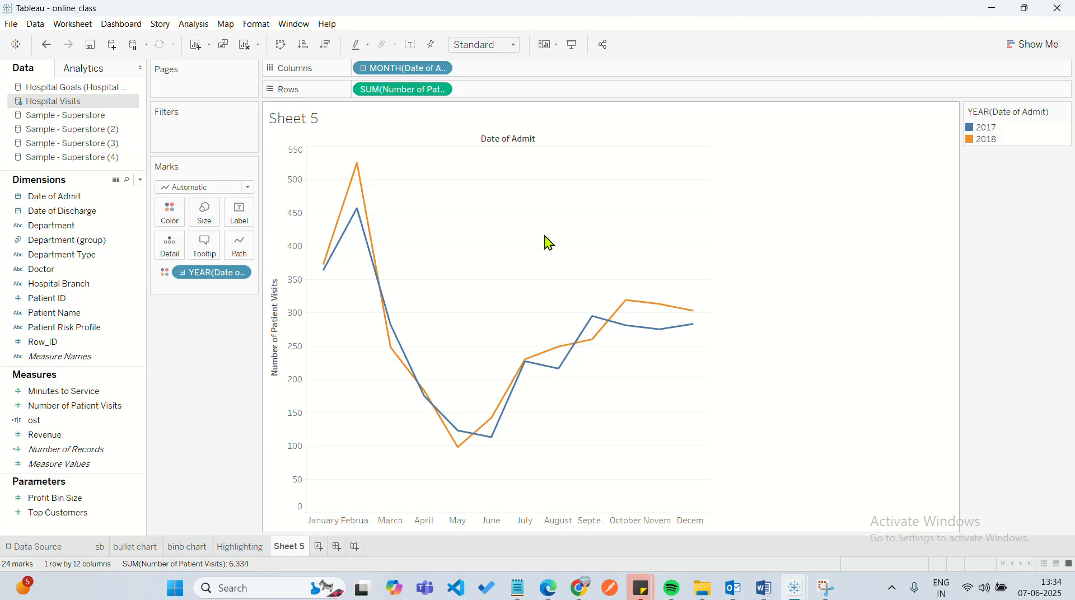
Change the sheet title to "patients visited in different years".
{"action": "double_click", "coordinate": [316, 122]}
{"action": "key", "text": "ctrl+a"}
{"action": "key", "text": "BackSpace"}
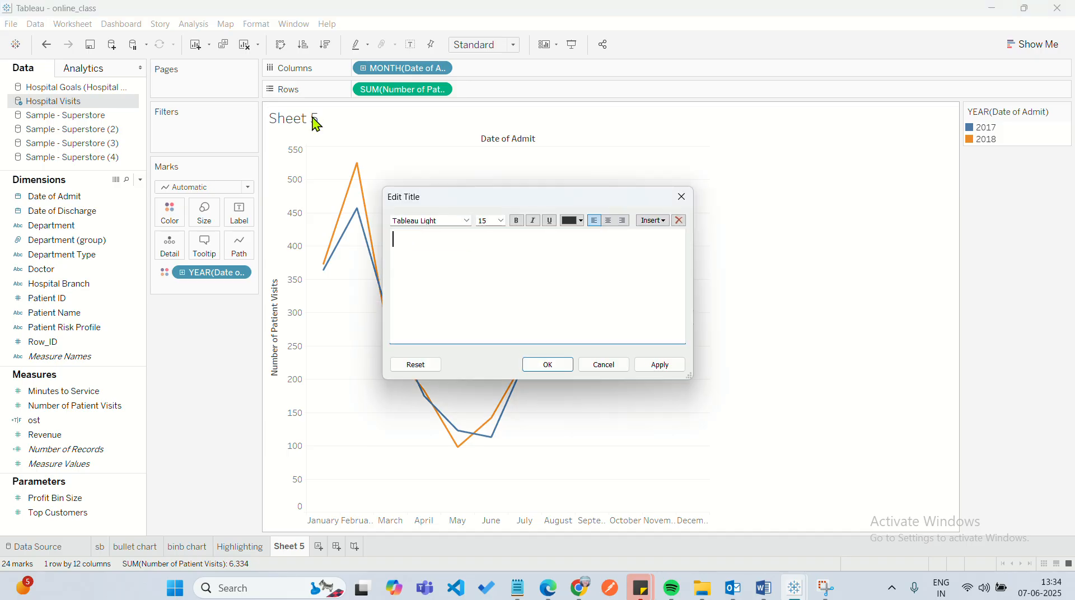
{"action": "type", "text": "patients visited in"}
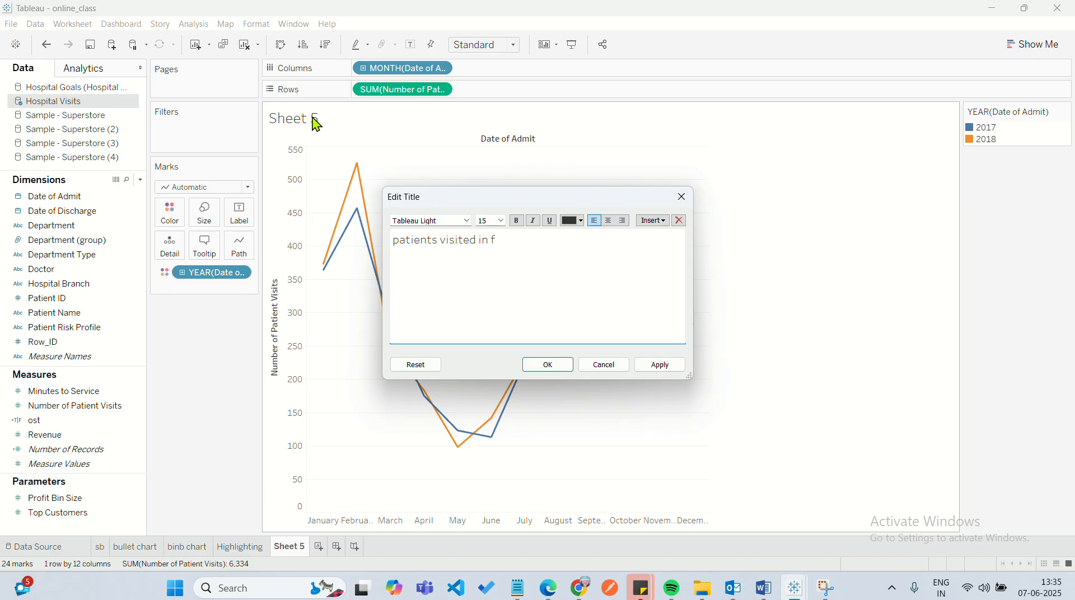
{"action": "type", "text": " different years"}
{"action": "left_click", "coordinate": [548, 365]}
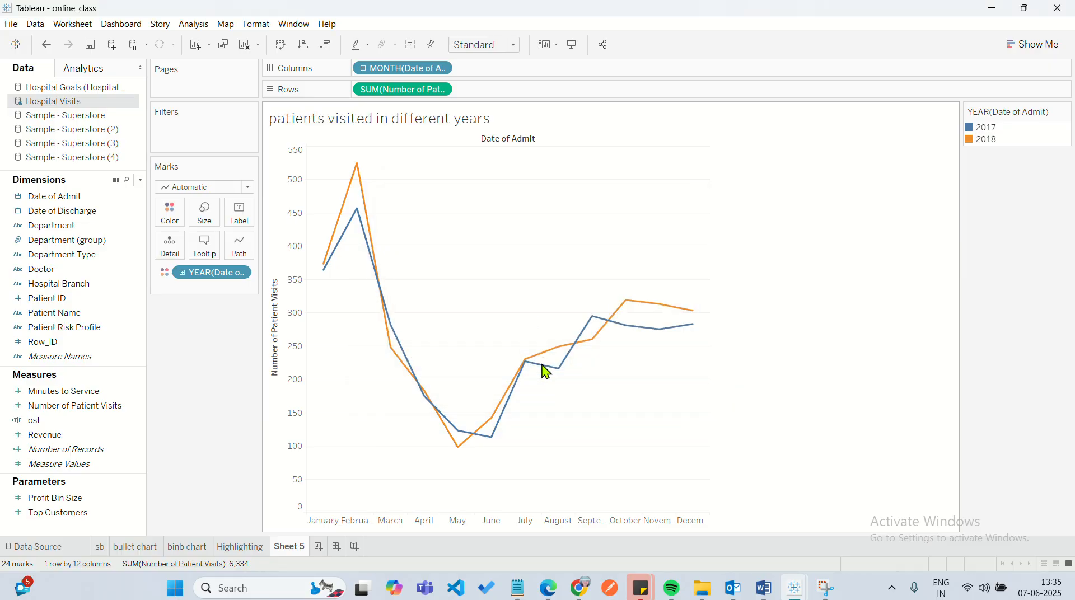
Rename the current sheet as "Hierarchy of dates" and add a new blank worksheet after it.
{"action": "double_click", "coordinate": [284, 547]}
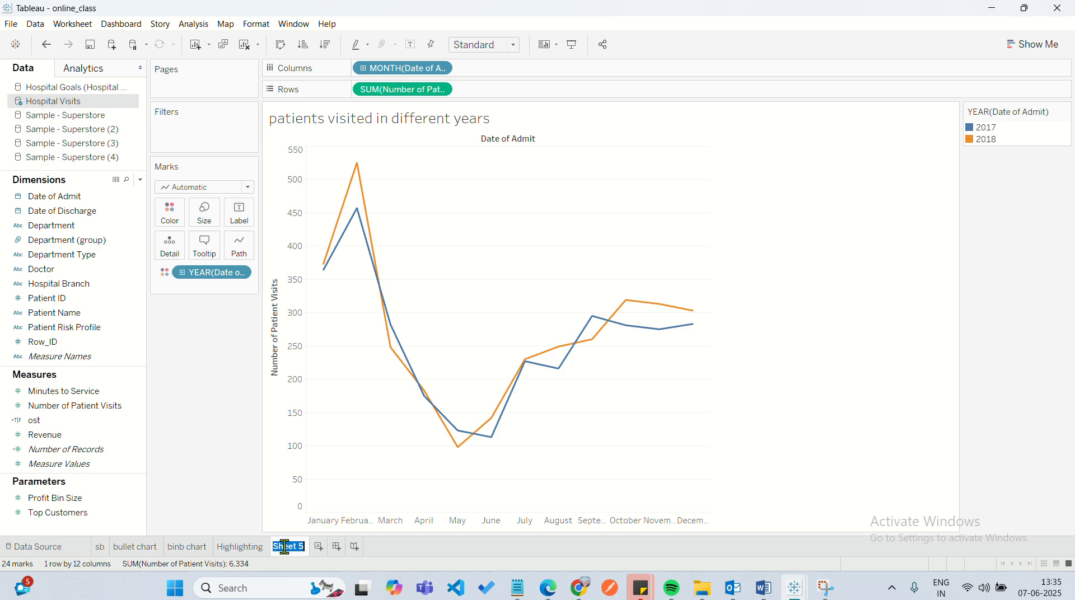
{"action": "type", "text": "Hierac"}
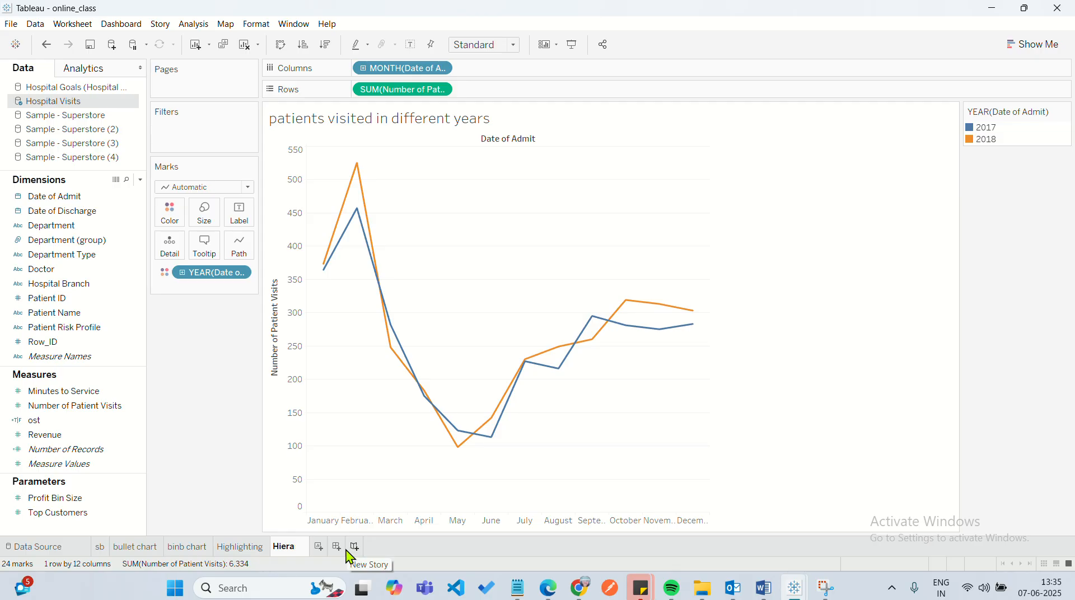
{"action": "type", "text": "chy"}
{"action": "key", "text": "Return"}
{"action": "type", "text": "of dates"}
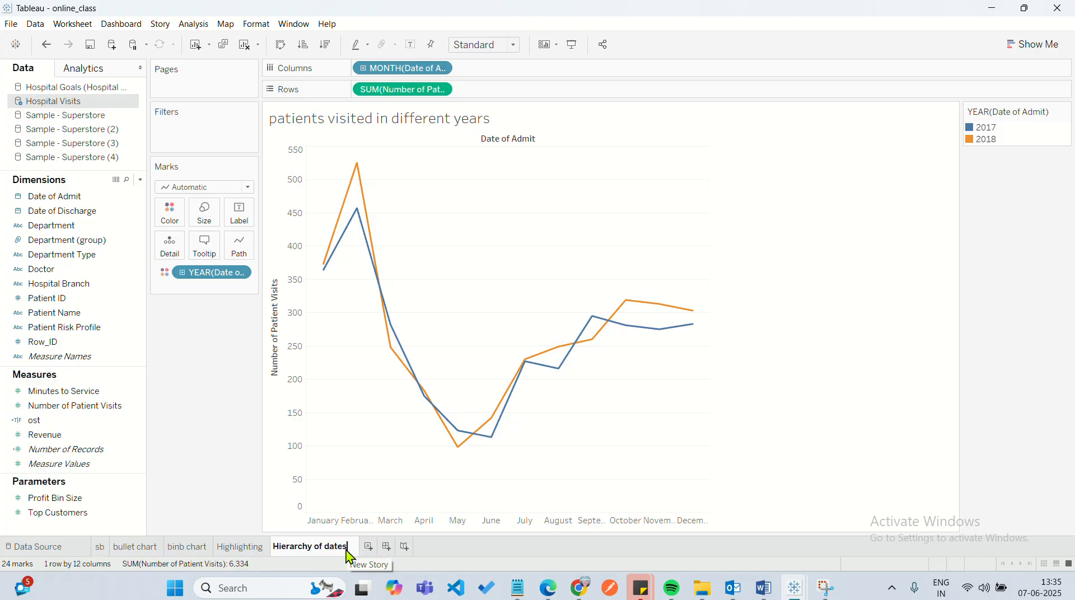
{"action": "key", "text": "Return"}
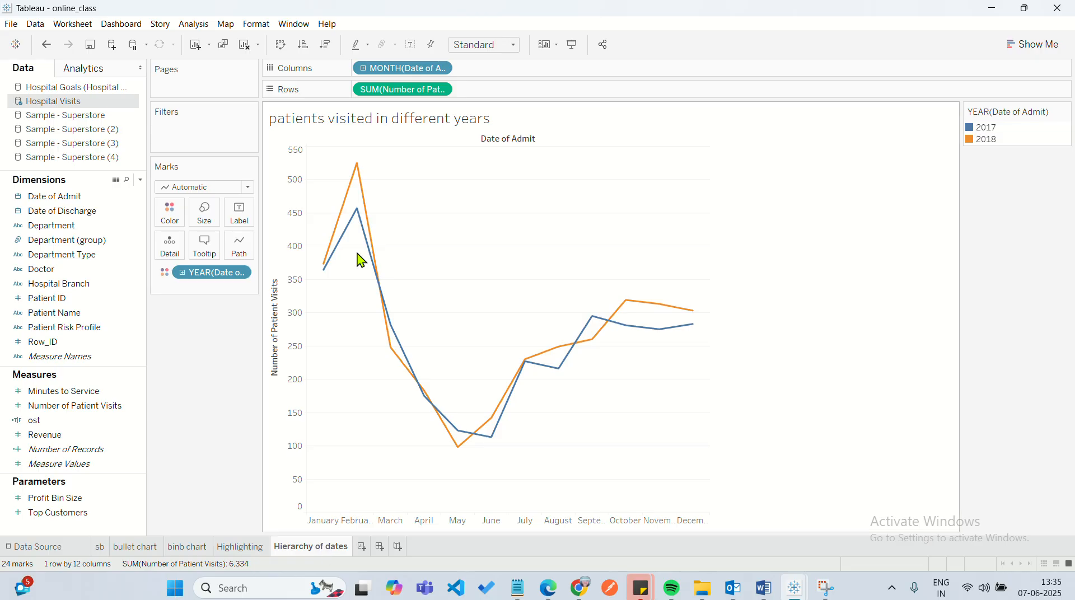
{"action": "double_click", "coordinate": [485, 85]}
{"action": "mouse_move", "coordinate": [390, 356]}
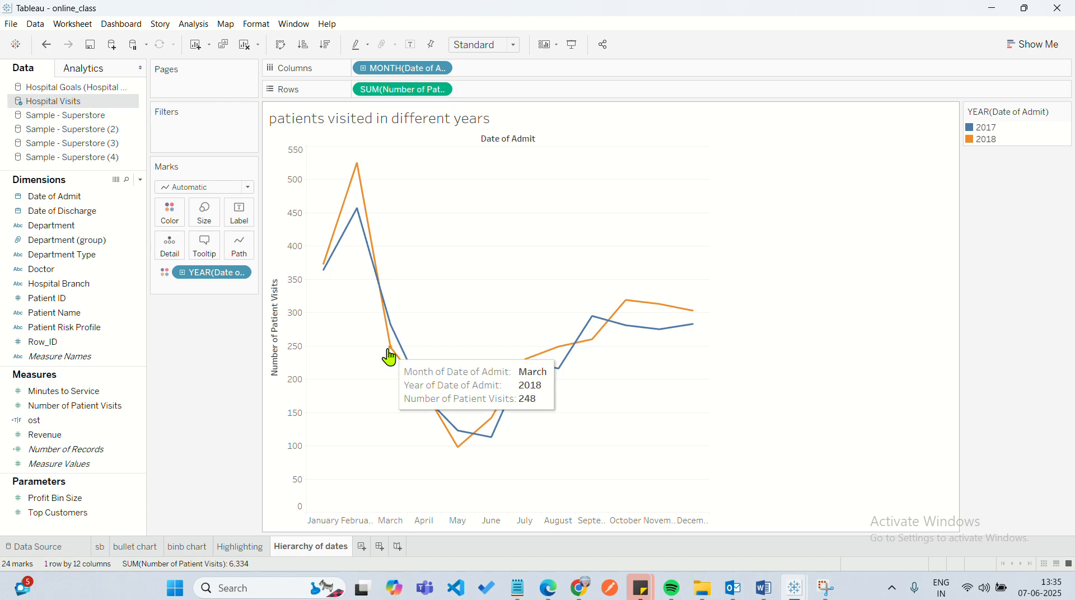
{"action": "left_click", "coordinate": [362, 551]}
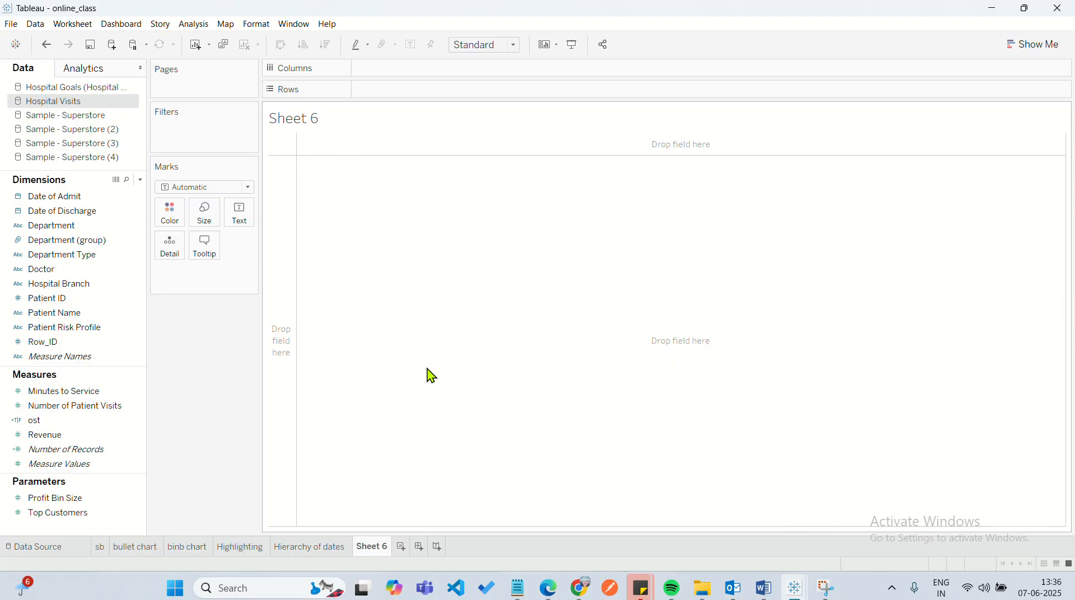
Place Date of Admit on Columns and set it to the continuous Day date value.
{"action": "left_click", "coordinate": [92, 198]}
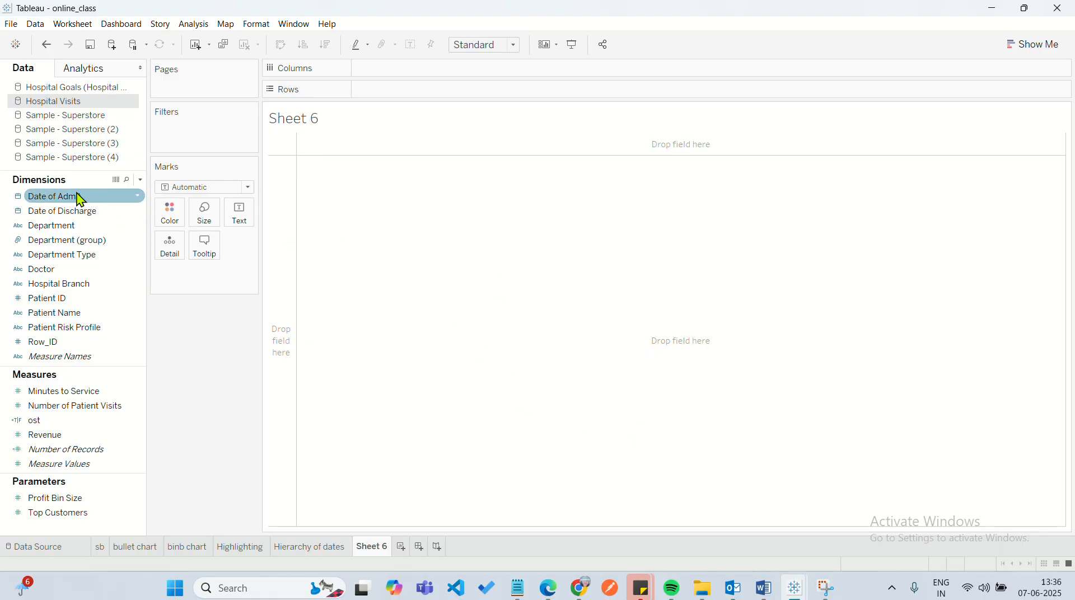
{"action": "left_click_drag", "start_coordinate": [79, 197], "coordinate": [423, 70]}
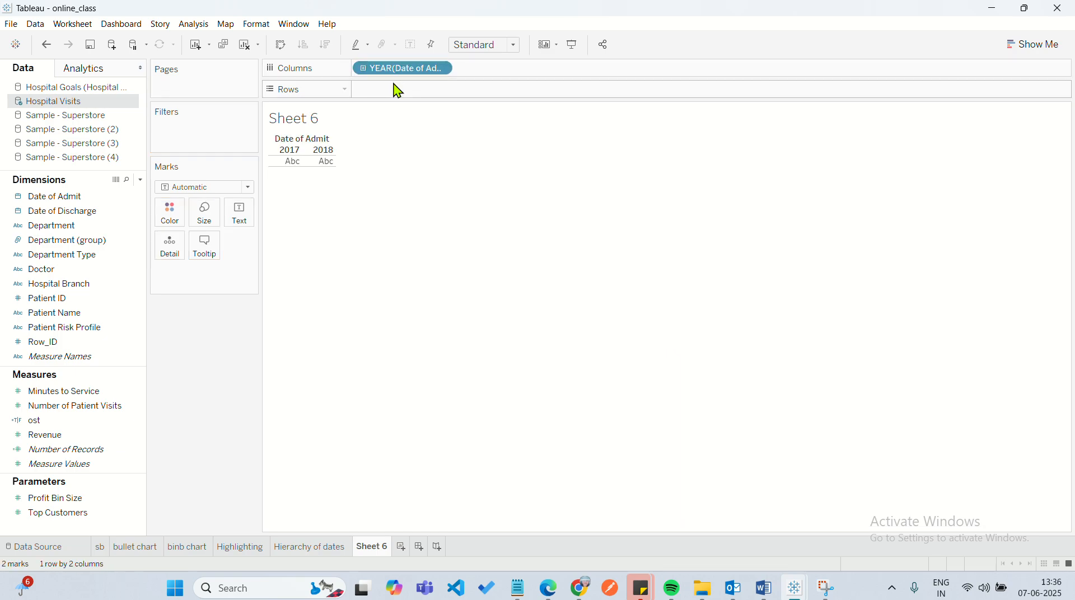
{"action": "left_click", "coordinate": [442, 69]}
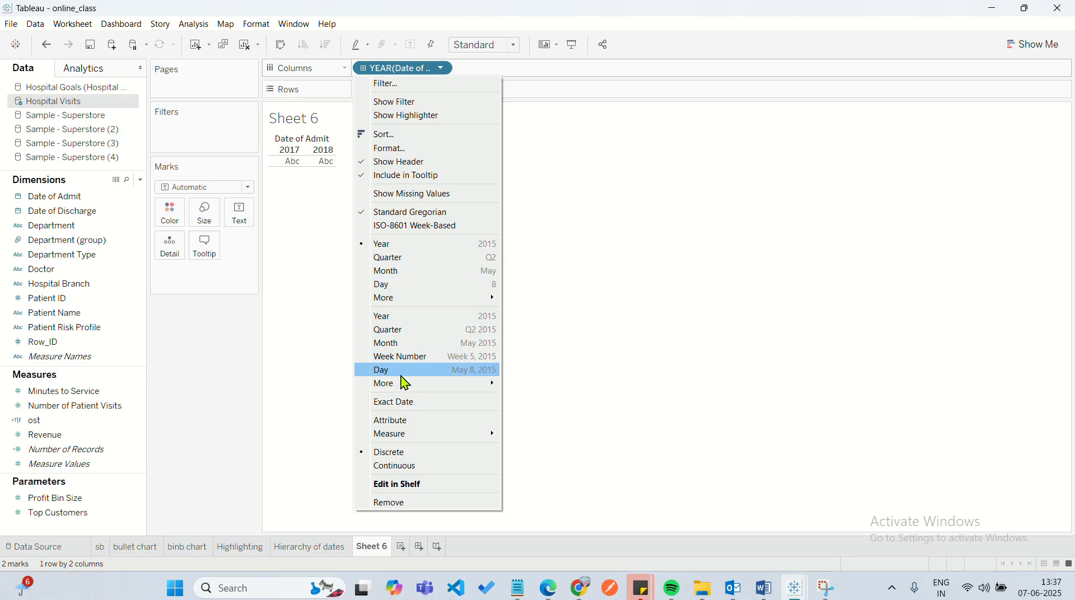
{"action": "left_click", "coordinate": [419, 370]}
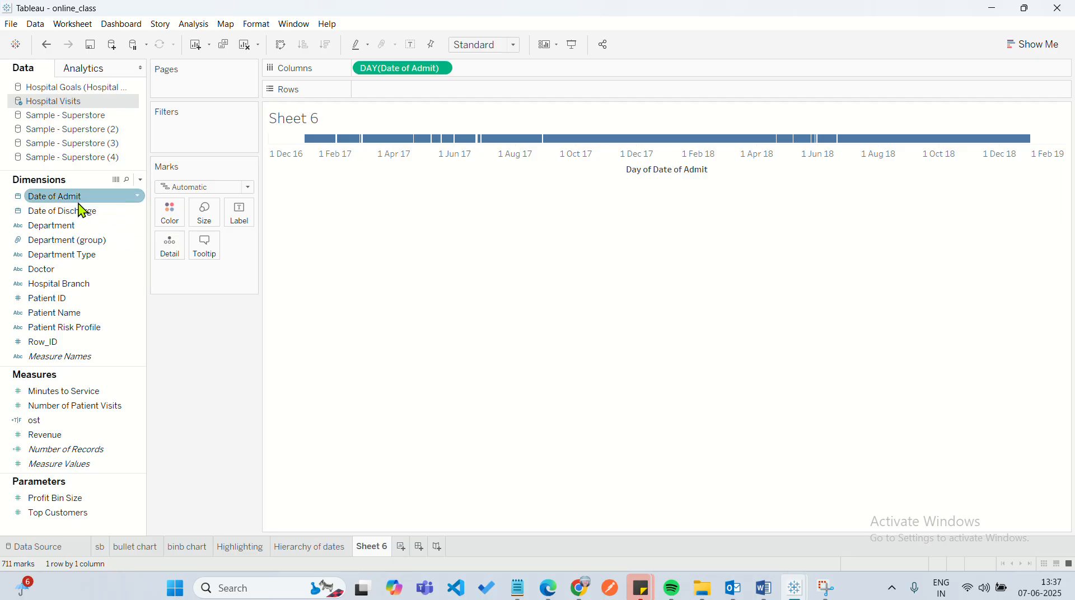
Add Date of Admit to Rows as the Month date part and switch the Columns date to the Day date part.
{"action": "left_click_drag", "start_coordinate": [78, 198], "coordinate": [421, 97]}
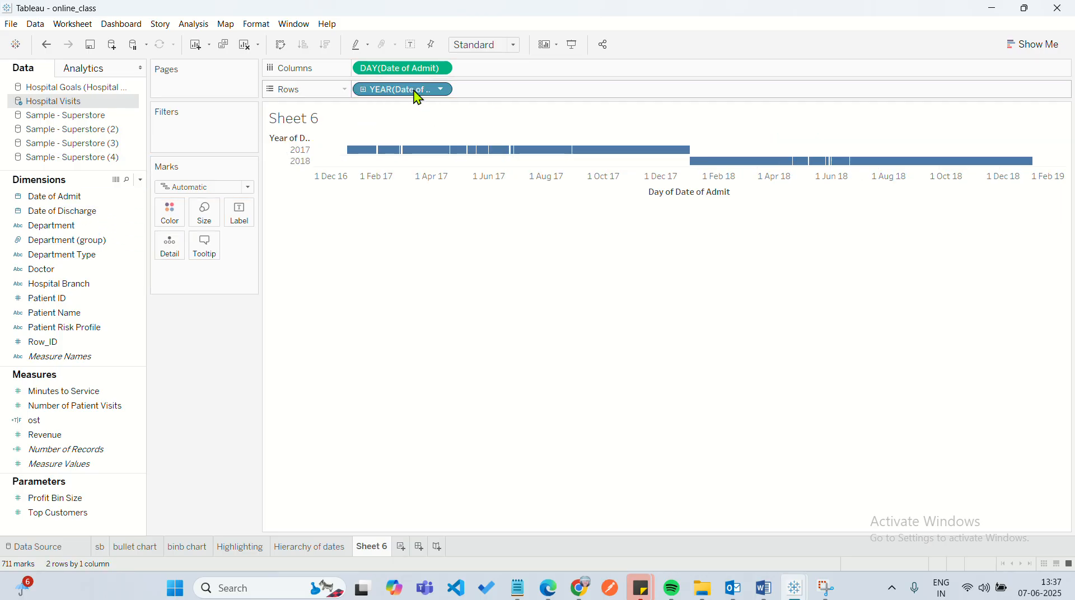
{"action": "left_click", "coordinate": [442, 89]}
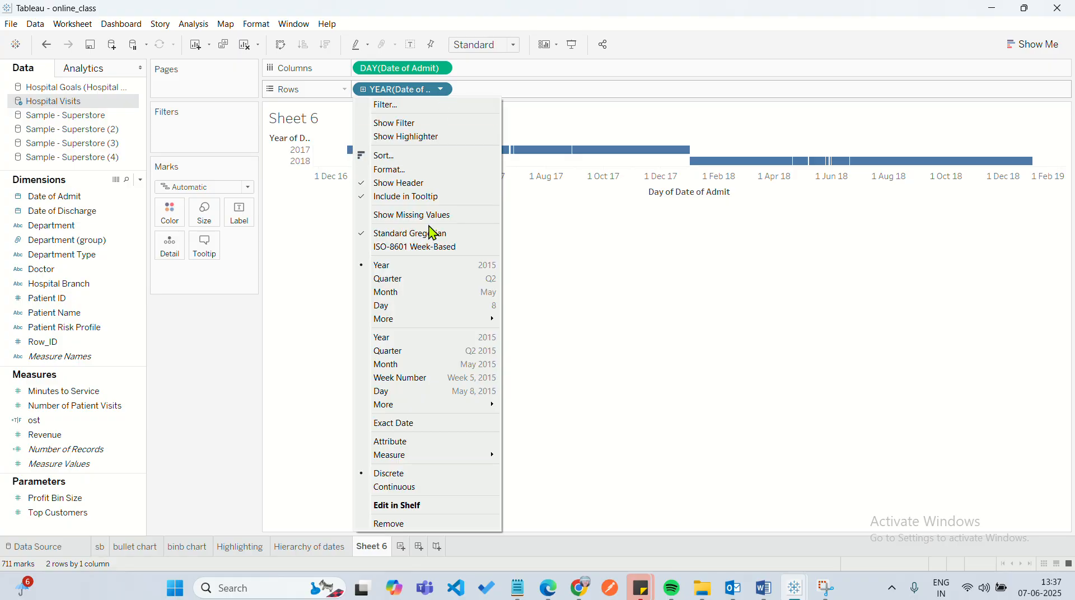
{"action": "left_click", "coordinate": [432, 293]}
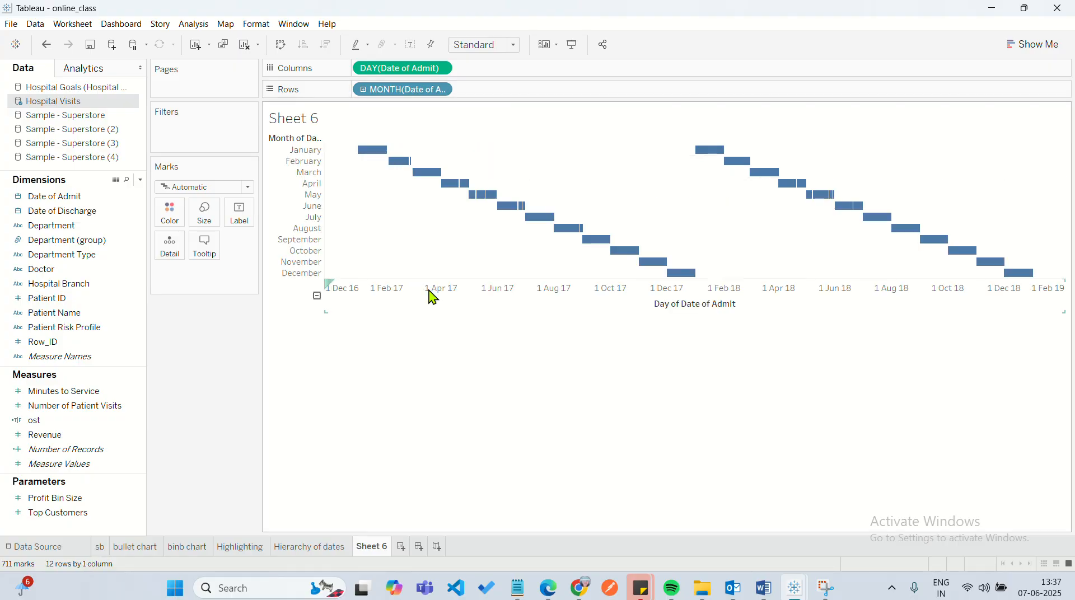
{"action": "left_click", "coordinate": [441, 67]}
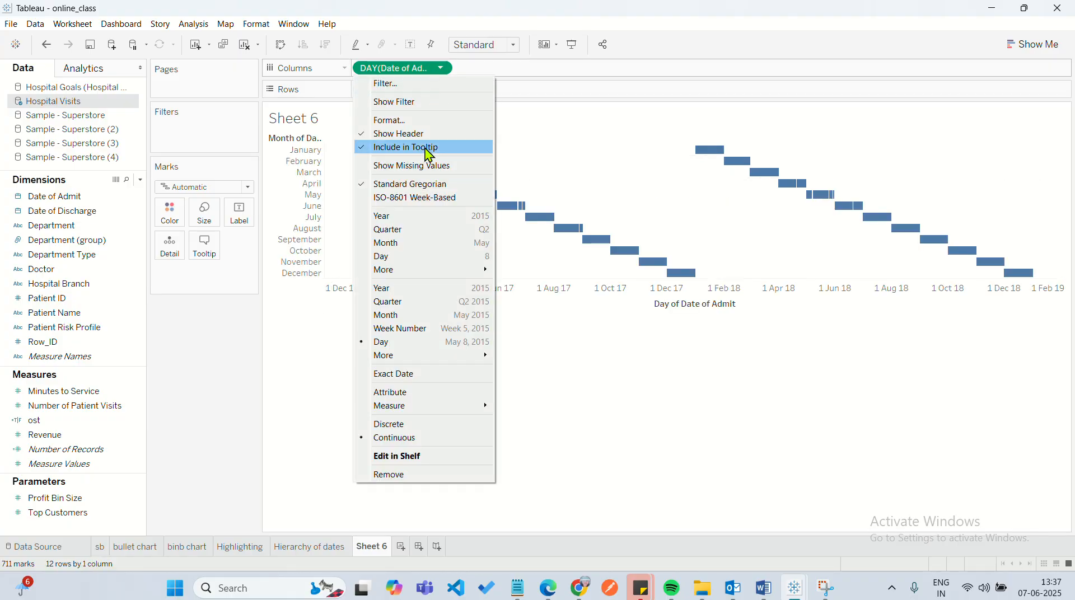
{"action": "left_click", "coordinate": [419, 259]}
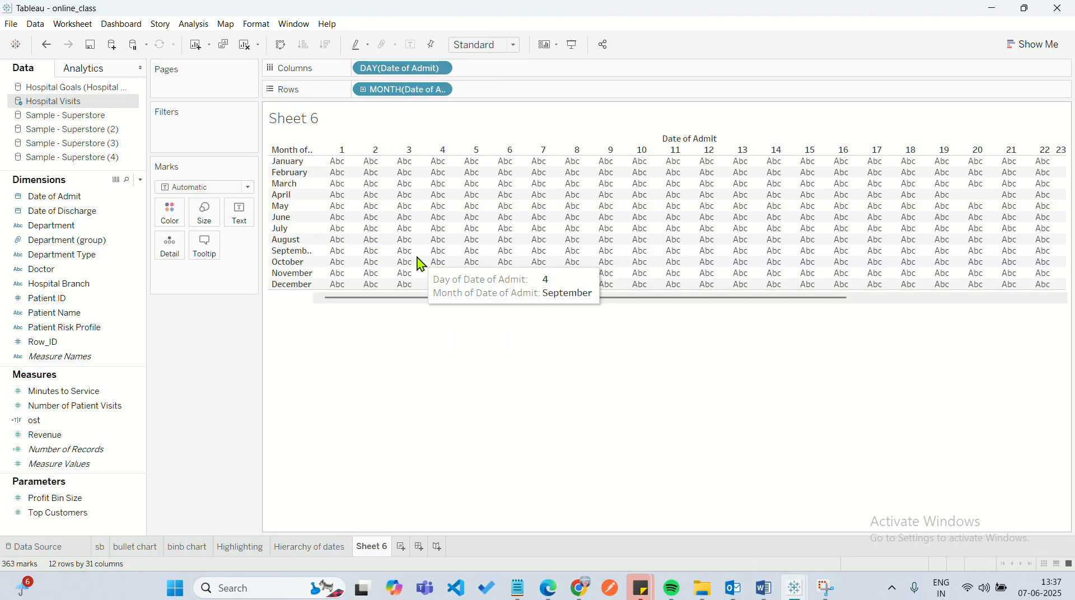
{"action": "left_click", "coordinate": [441, 68]}
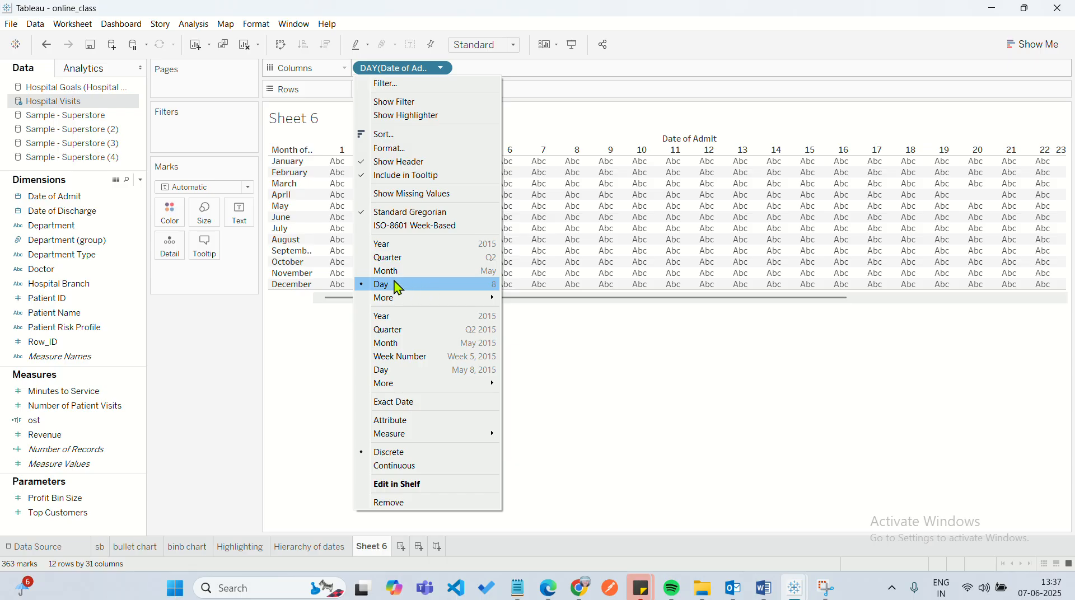
{"action": "left_click", "coordinate": [562, 353]}
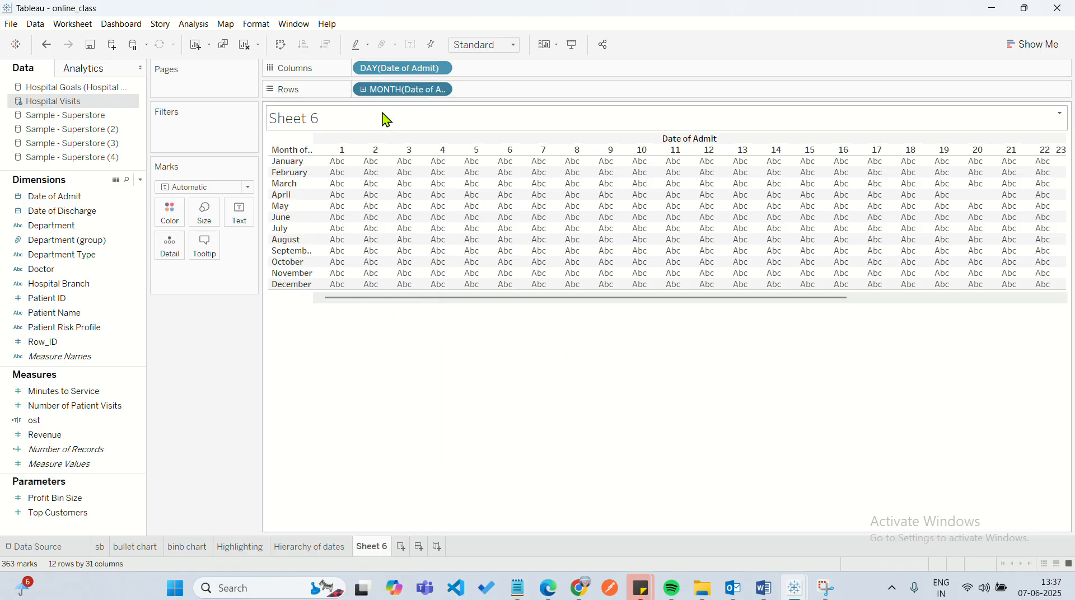
Undo all the Date of Admit placements until the new worksheet is empty.
{"action": "left_click", "coordinate": [48, 46]}
{"action": "left_click", "coordinate": [48, 45]}
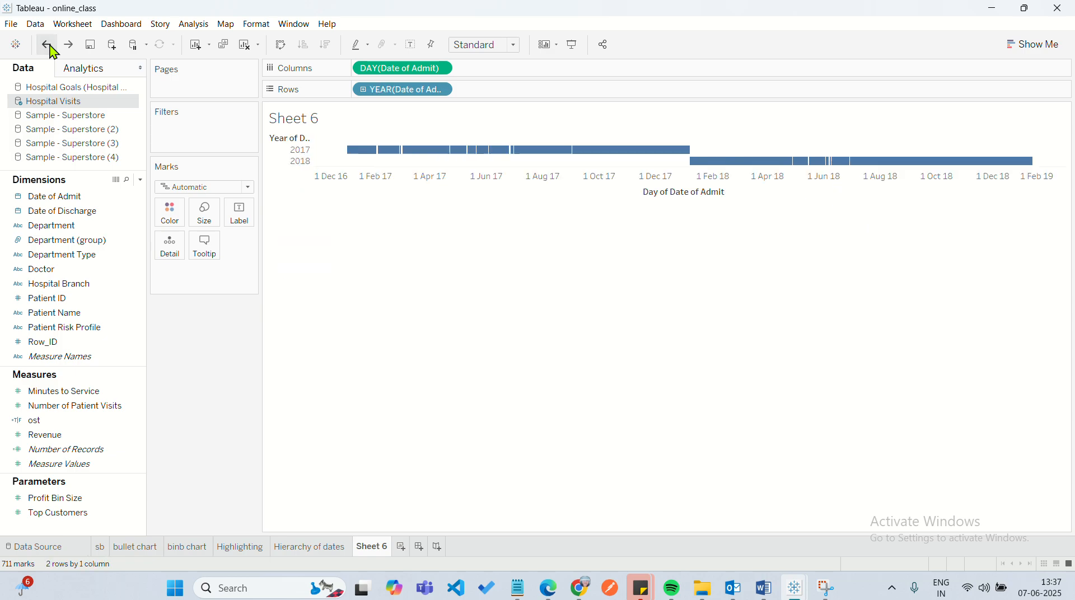
{"action": "left_click", "coordinate": [48, 46]}
{"action": "left_click", "coordinate": [49, 46]}
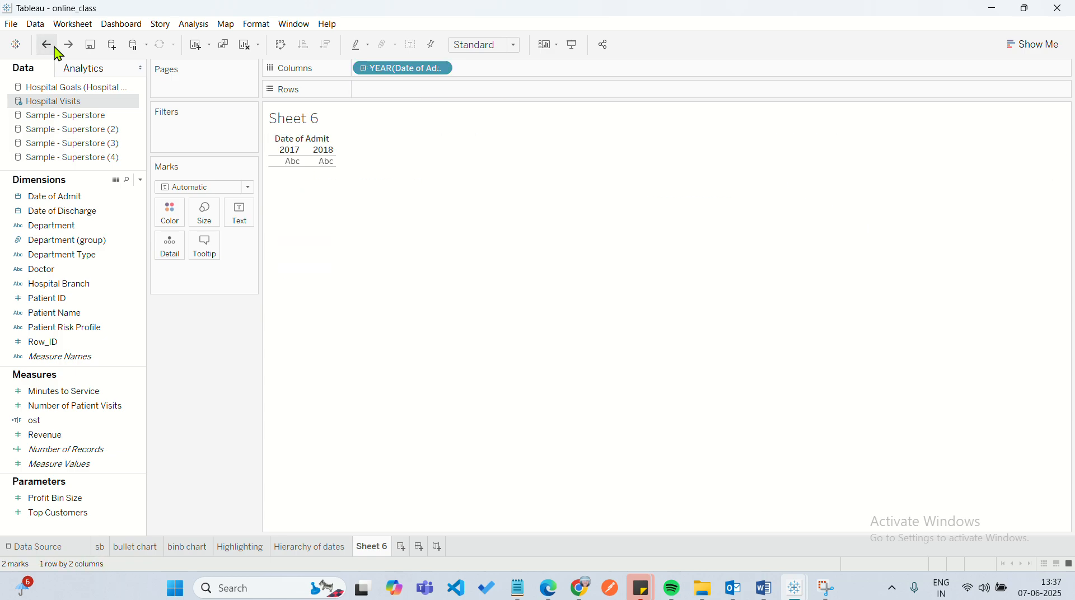
{"action": "left_click", "coordinate": [48, 46]}
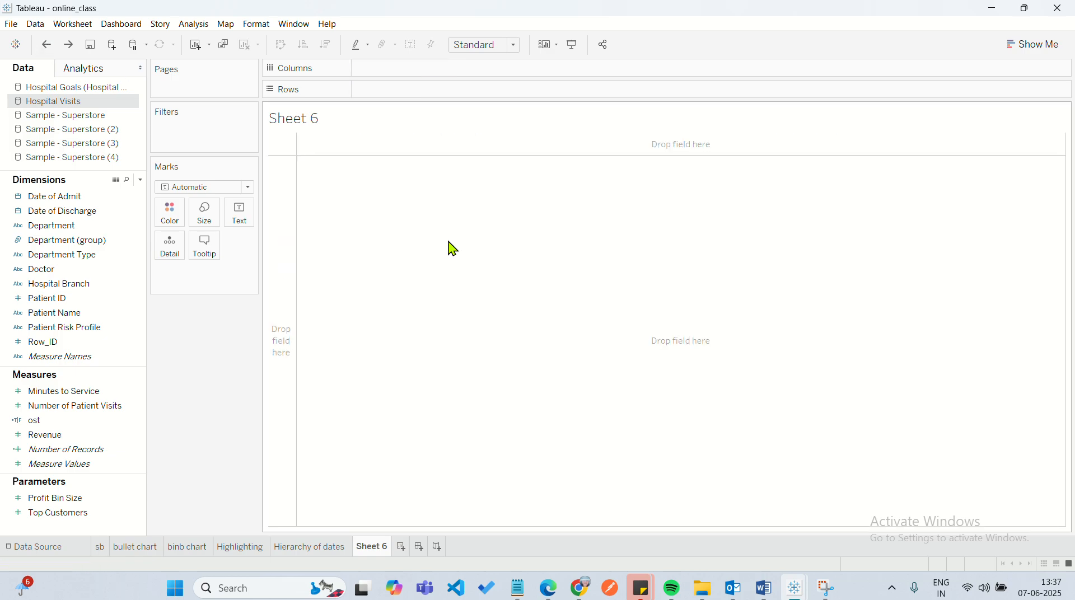
Lay out Date of Admit on both shelves, using the Day date part in Columns and the Month date part in Rows.
{"action": "left_click", "coordinate": [81, 197]}
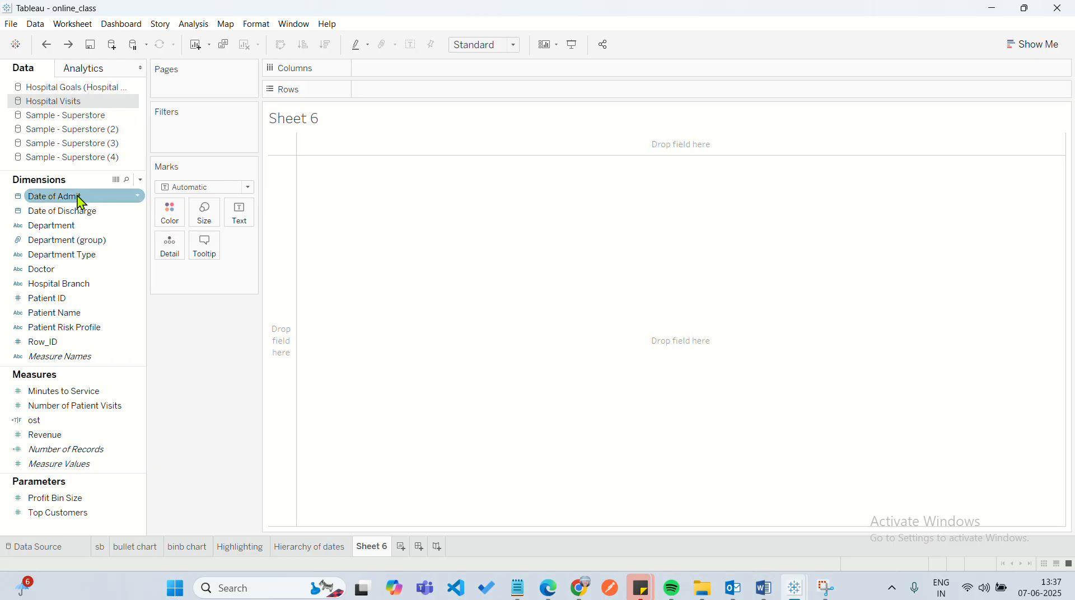
{"action": "left_click_drag", "start_coordinate": [79, 203], "coordinate": [392, 73]}
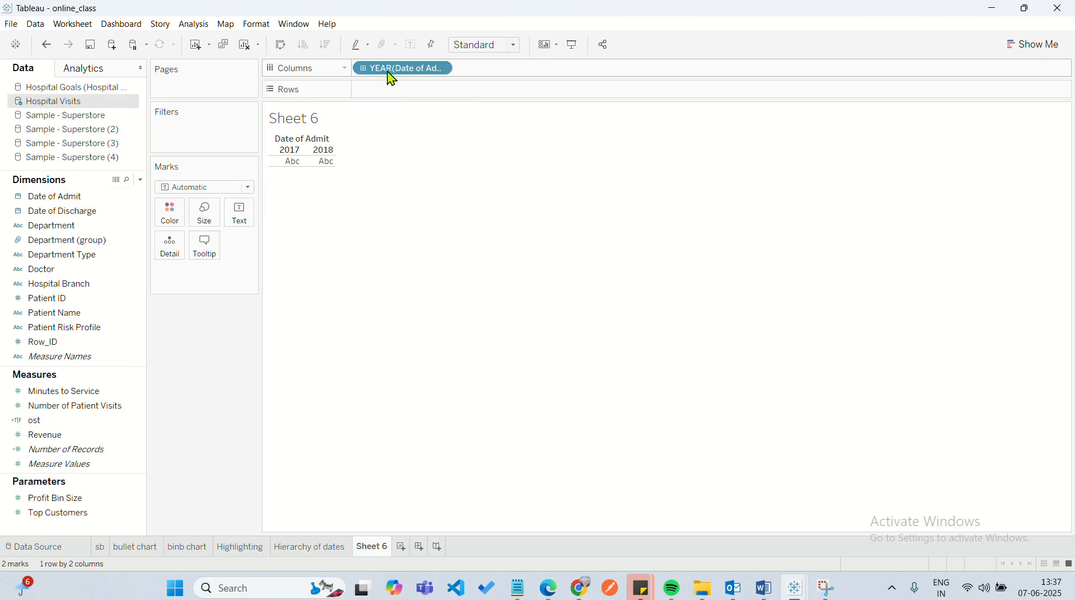
{"action": "left_click_drag", "start_coordinate": [75, 203], "coordinate": [410, 104]}
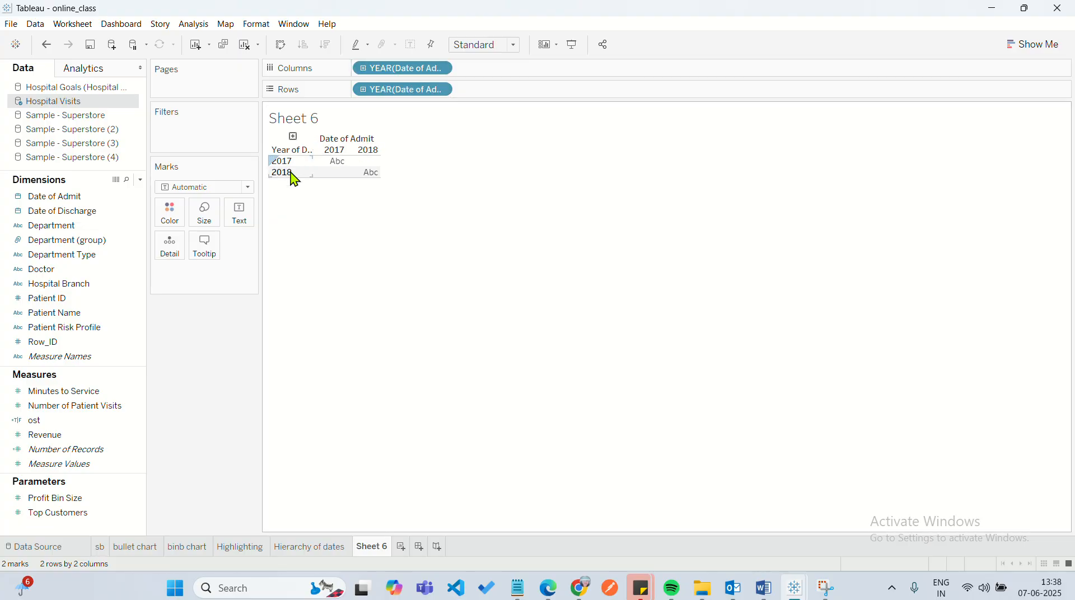
{"action": "left_click", "coordinate": [442, 69]}
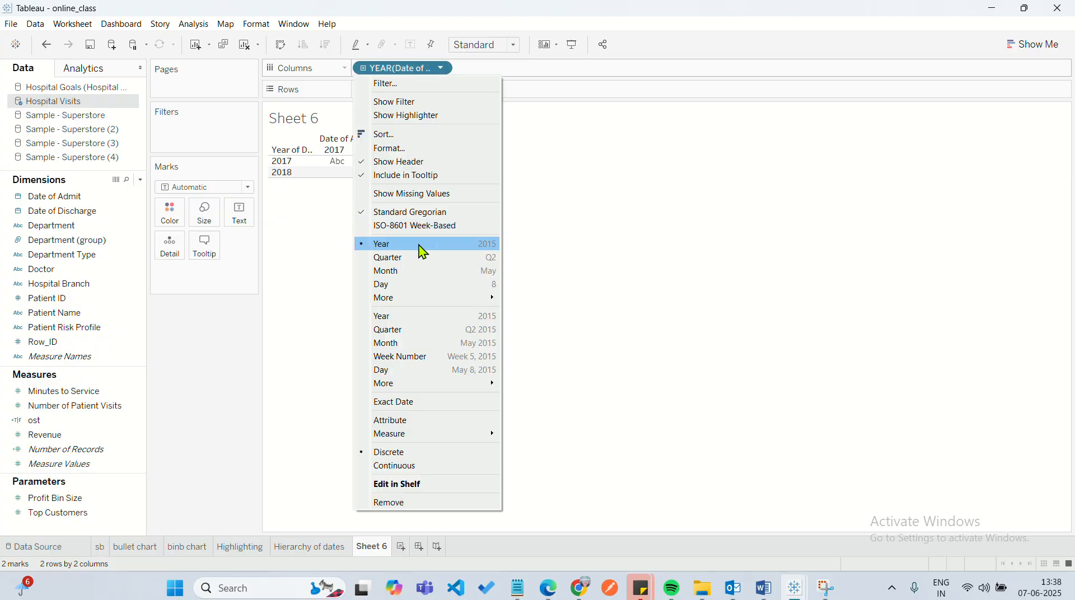
{"action": "left_click", "coordinate": [417, 285]}
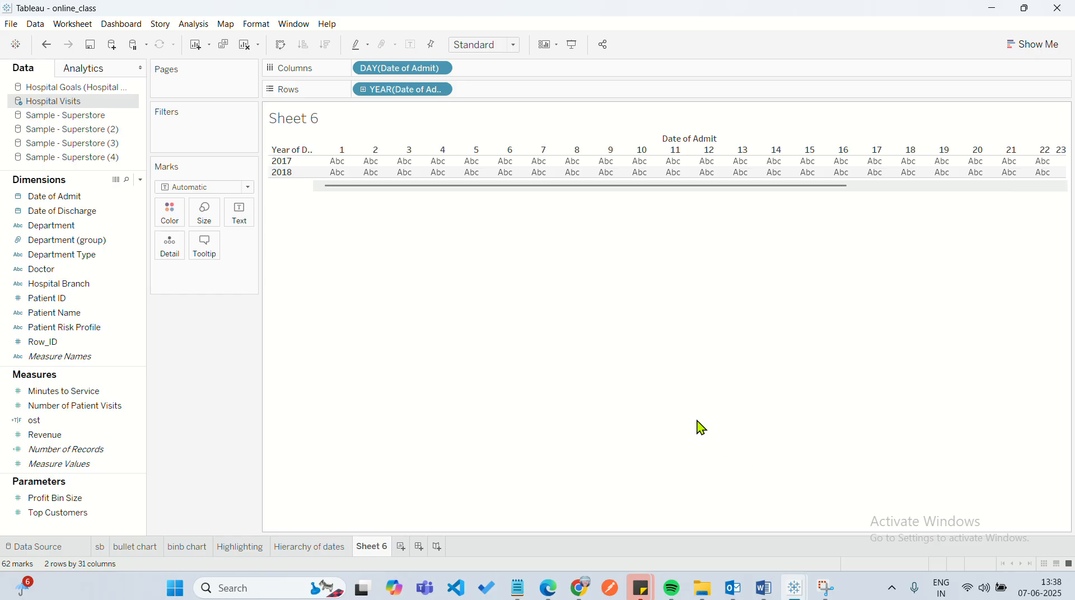
{"action": "left_click", "coordinate": [441, 91]}
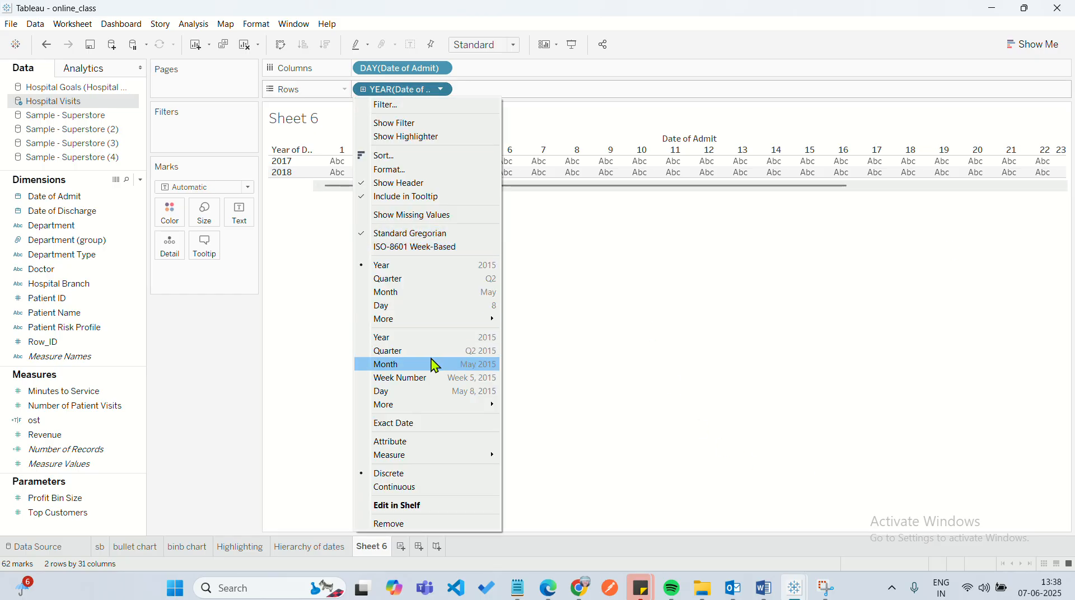
{"action": "left_click", "coordinate": [435, 293]}
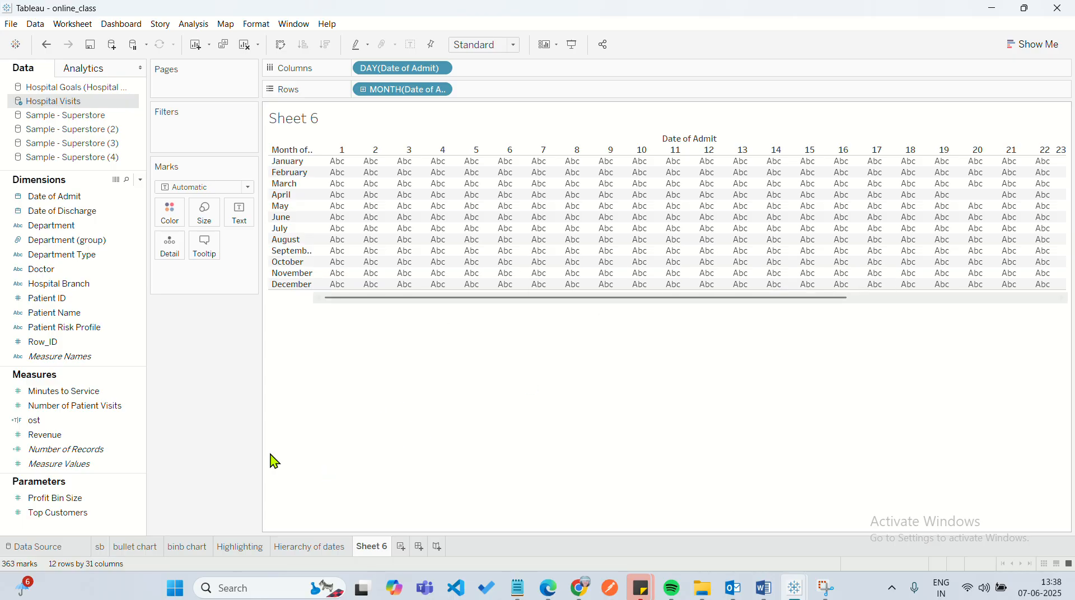
Color the day-by-month cells by Number of Patient Visits using the Red-Gold palette.
{"action": "left_click", "coordinate": [96, 408]}
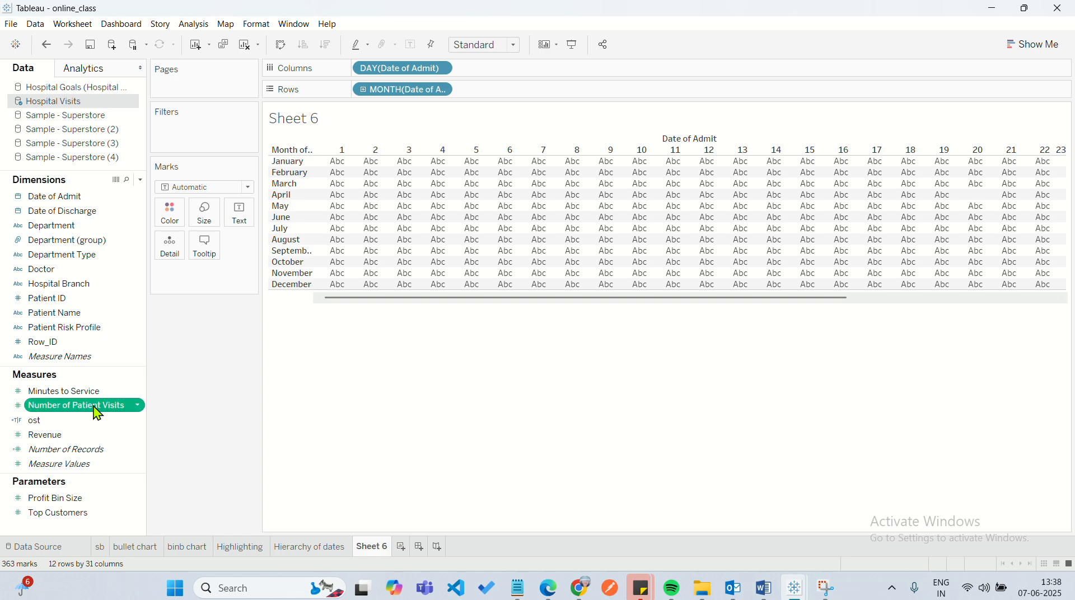
{"action": "left_click_drag", "start_coordinate": [96, 413], "coordinate": [163, 219]}
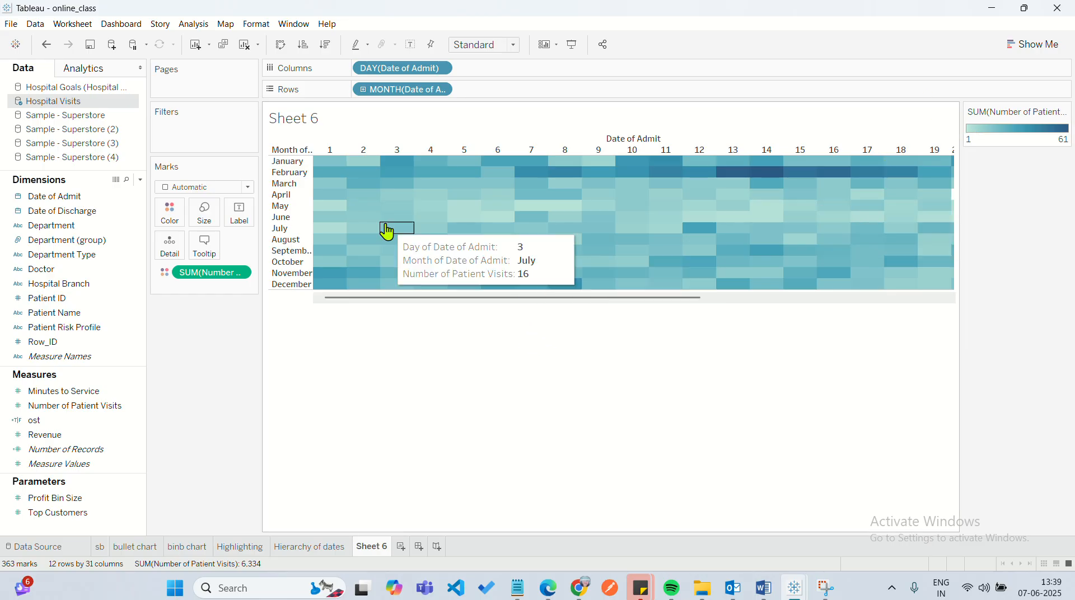
{"action": "left_click", "coordinate": [172, 221]}
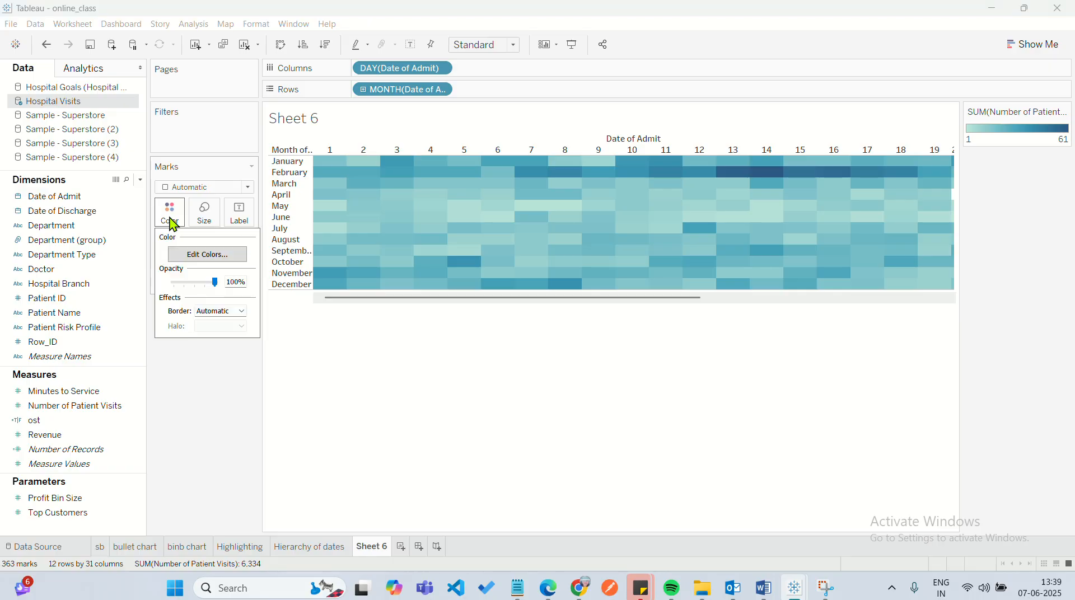
{"action": "left_click", "coordinate": [193, 253]}
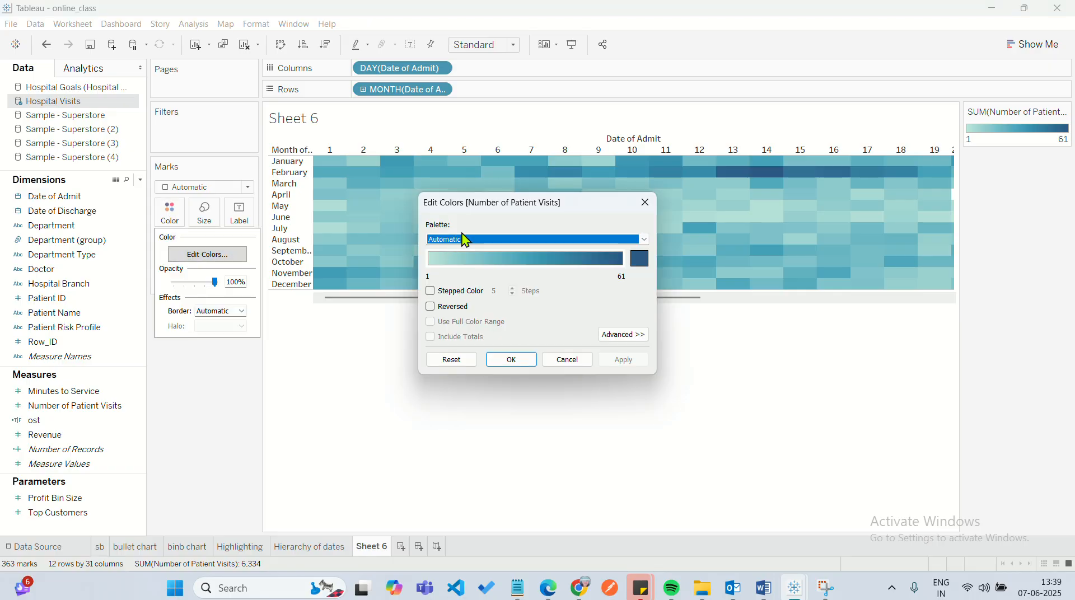
{"action": "left_click", "coordinate": [476, 241]}
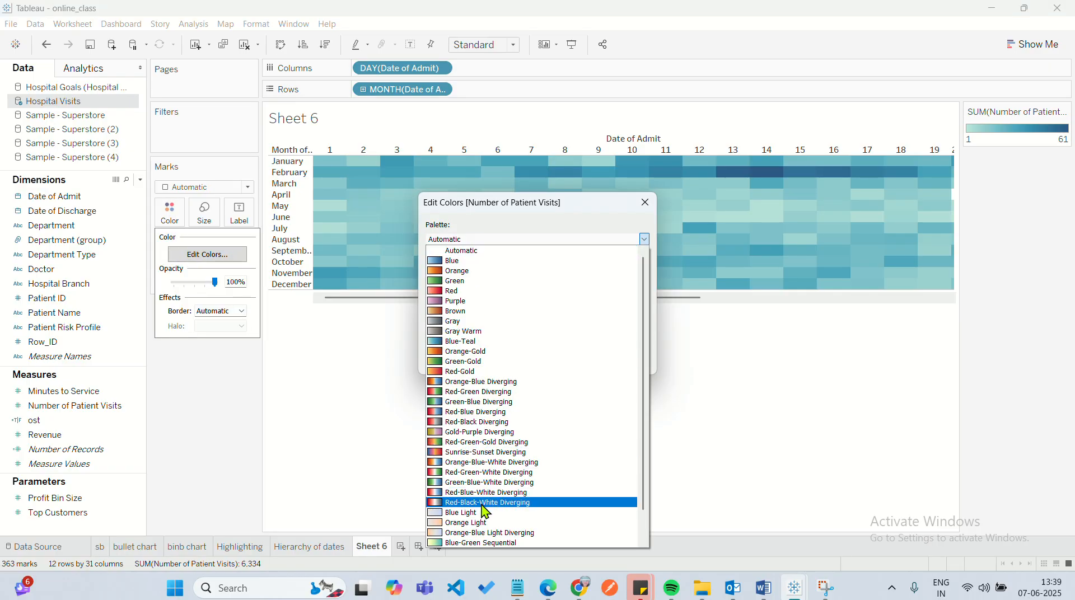
{"action": "left_click", "coordinate": [476, 372]}
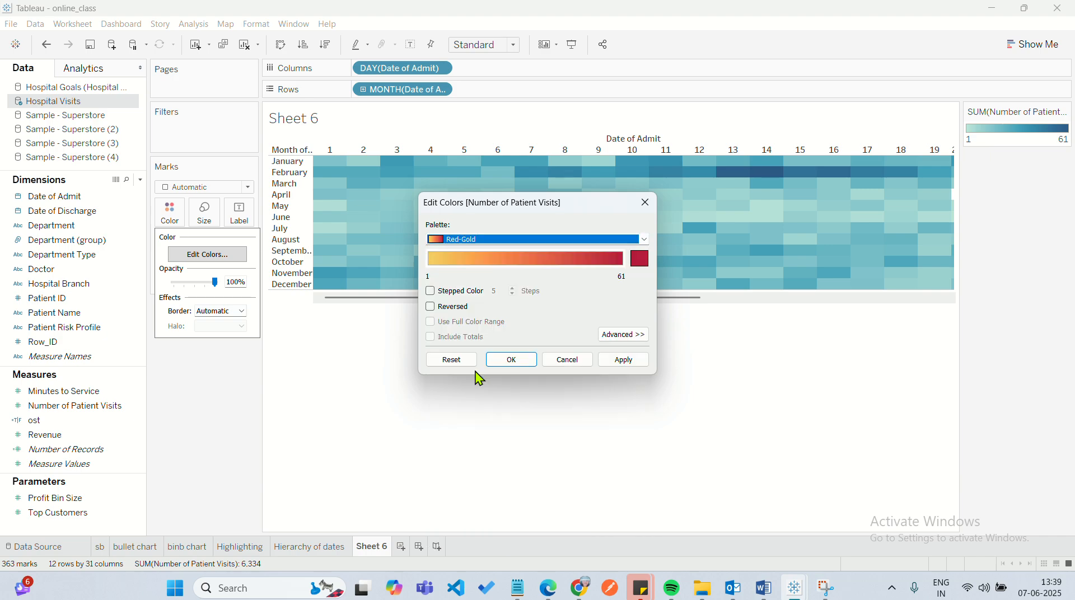
{"action": "left_click", "coordinate": [505, 360]}
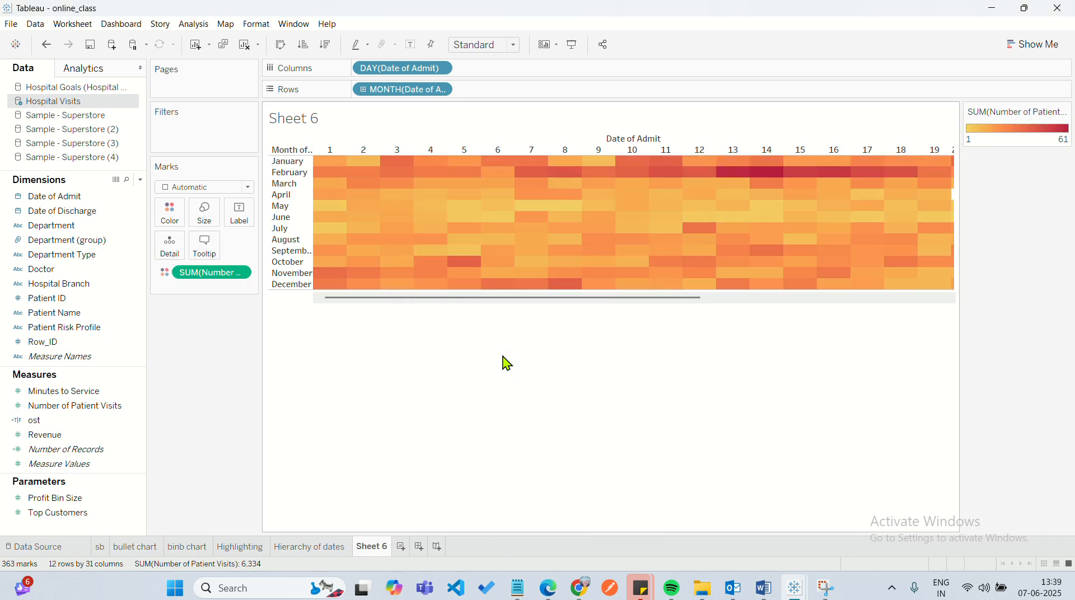
Add a black border around the heat map cells.
{"action": "left_click", "coordinate": [170, 213]}
{"action": "left_click", "coordinate": [205, 312]}
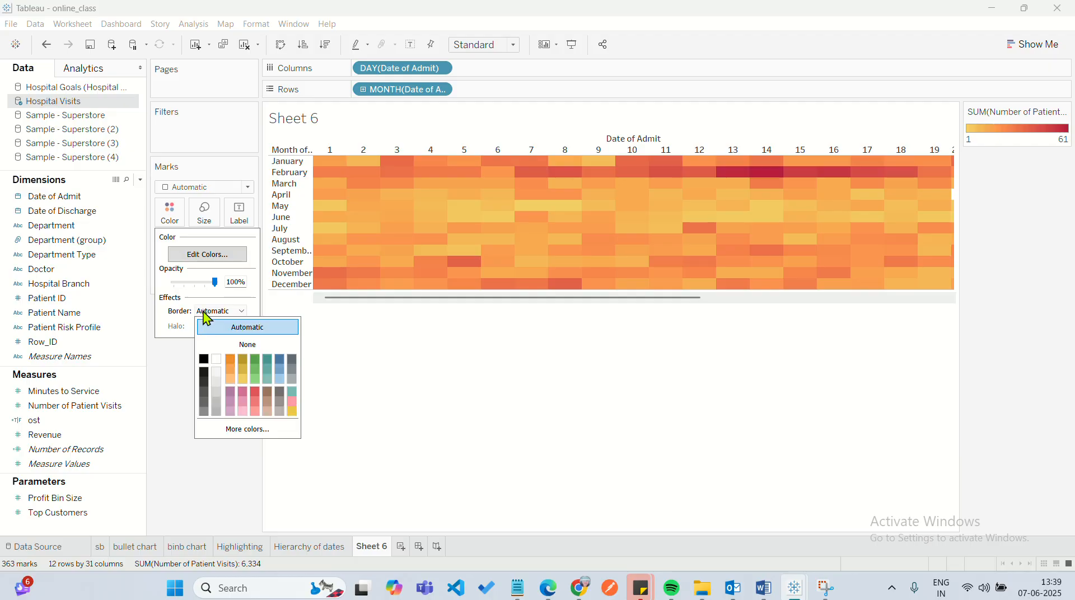
{"action": "left_click", "coordinate": [203, 359]}
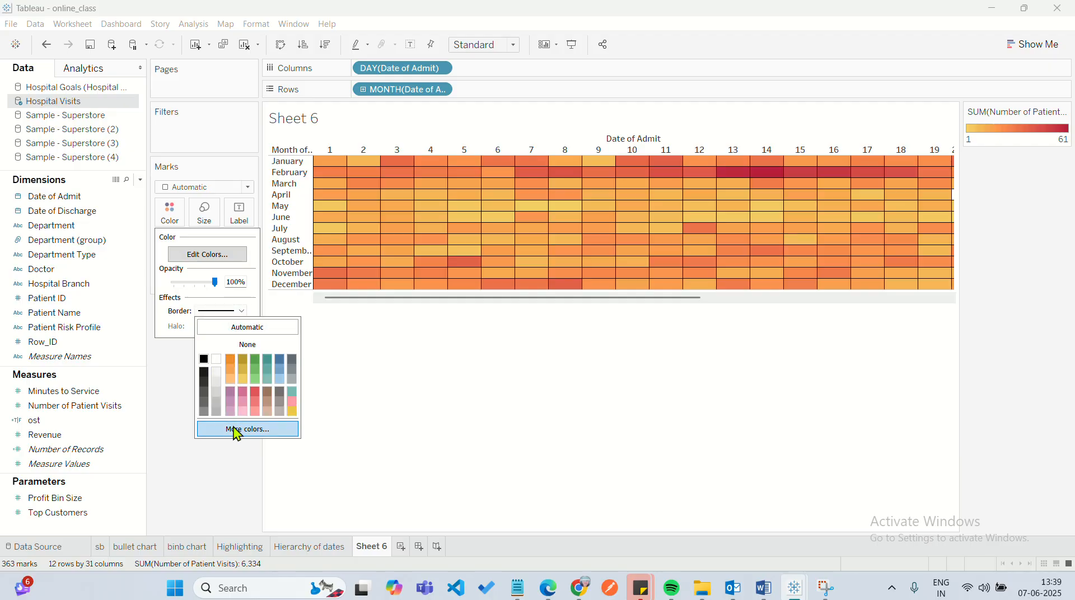
{"action": "left_click", "coordinate": [407, 391]}
Examine daily patient visit values in the heat map and compare them with January 2017 in the Hierarchy of dates line chart.
{"action": "mouse_move", "coordinate": [592, 196]}
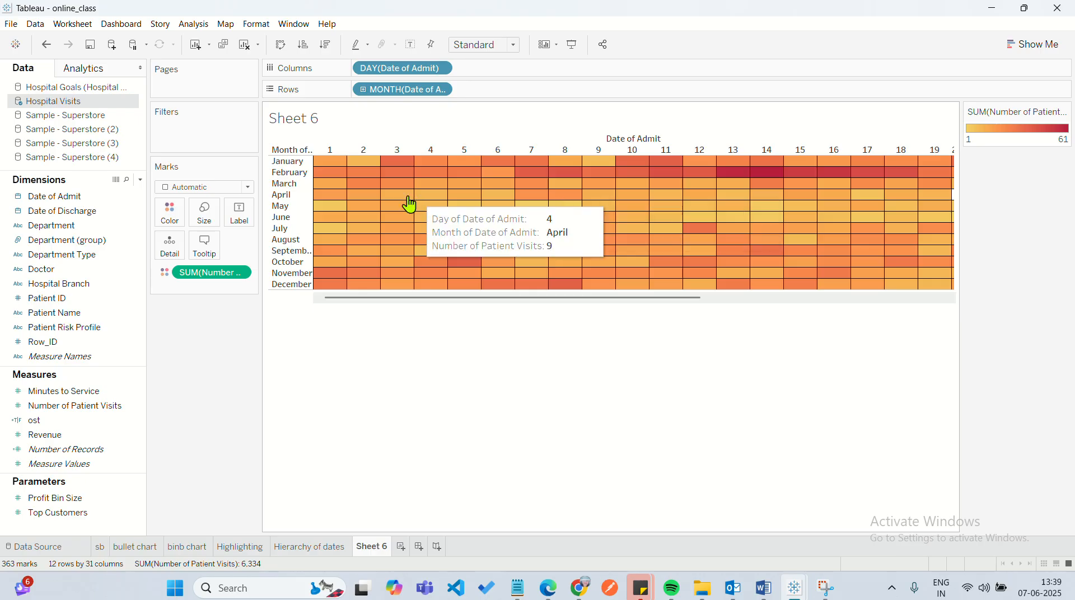
{"action": "mouse_move", "coordinate": [326, 165]}
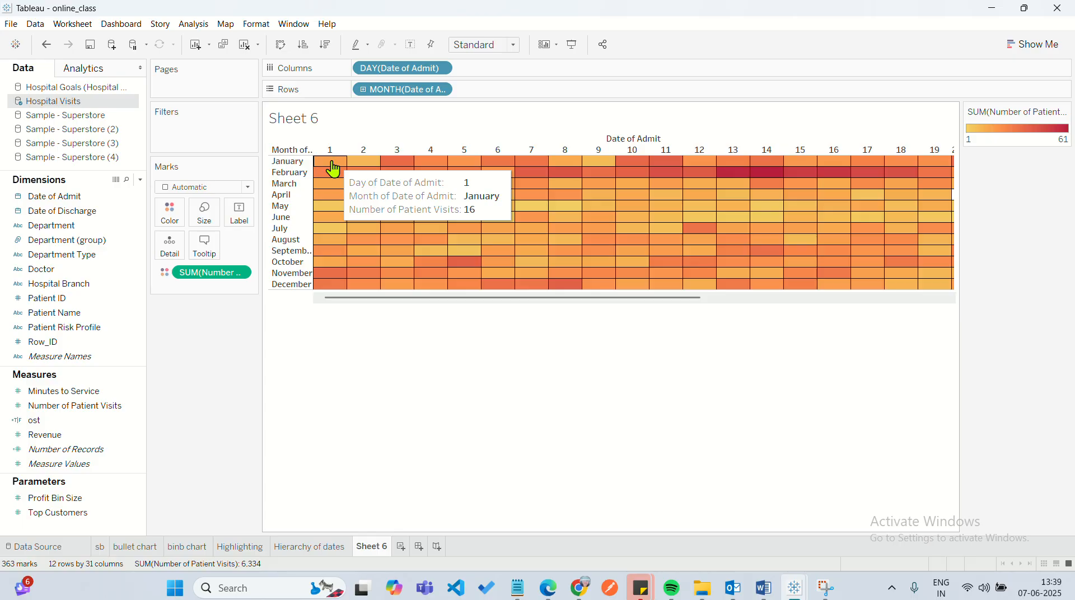
{"action": "left_click", "coordinate": [334, 546]}
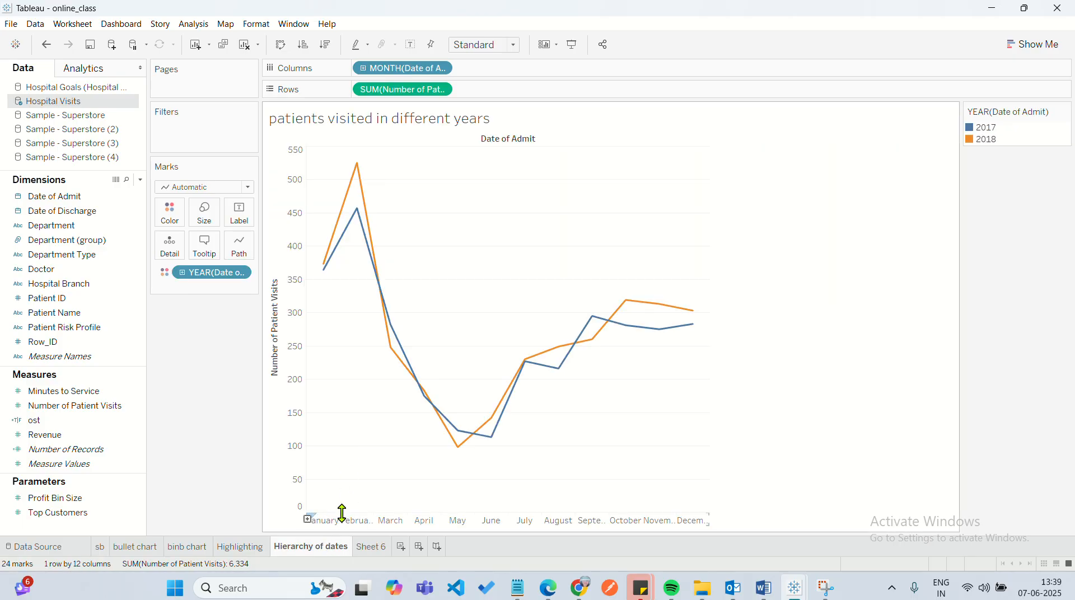
{"action": "mouse_move", "coordinate": [326, 270]}
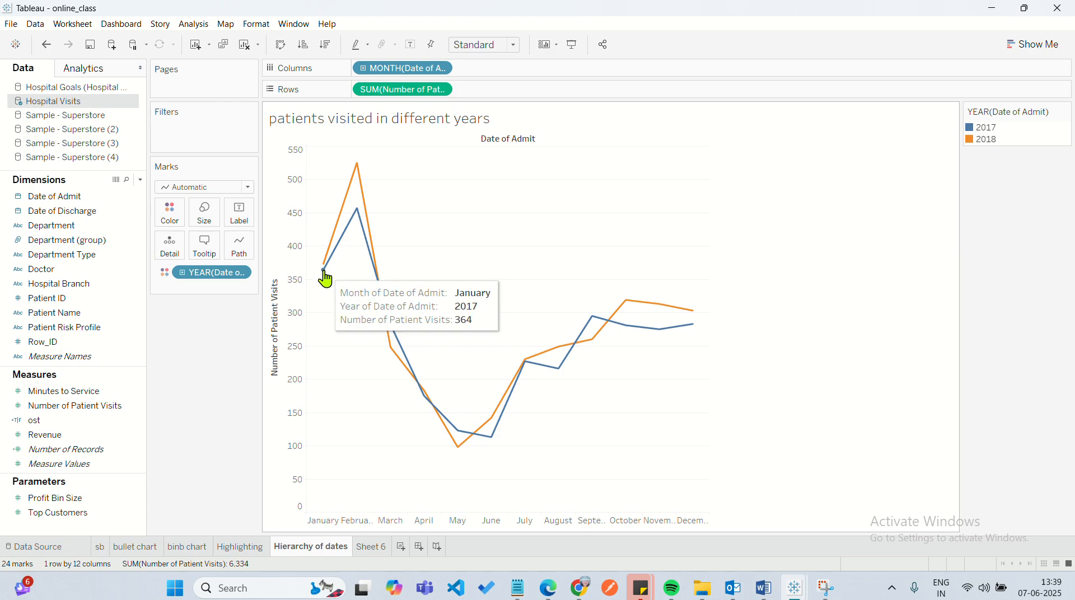
{"action": "left_click", "coordinate": [376, 549]}
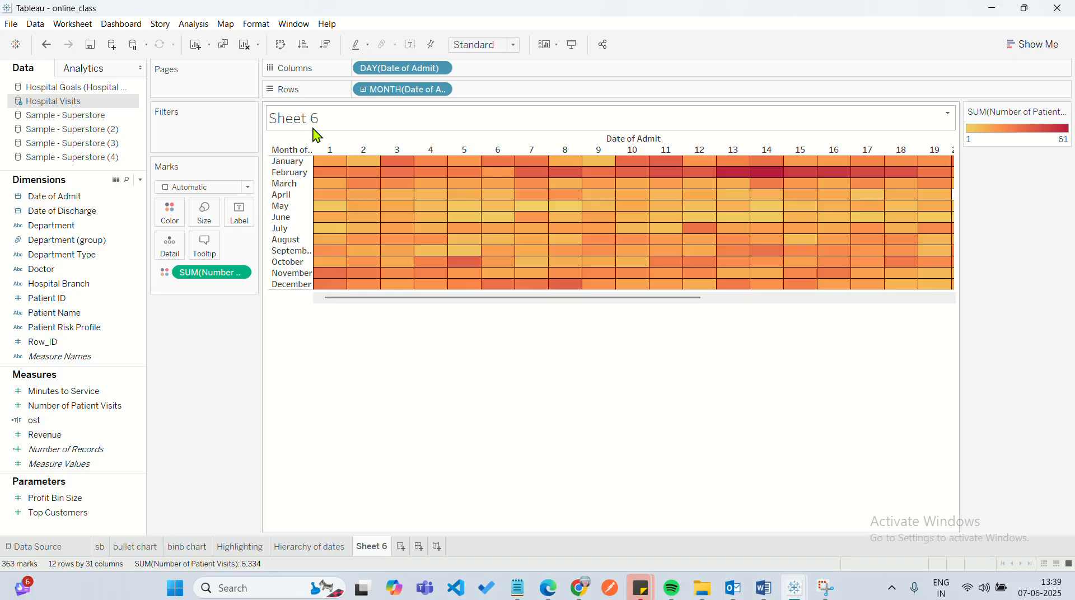
{"action": "mouse_move", "coordinate": [330, 170]}
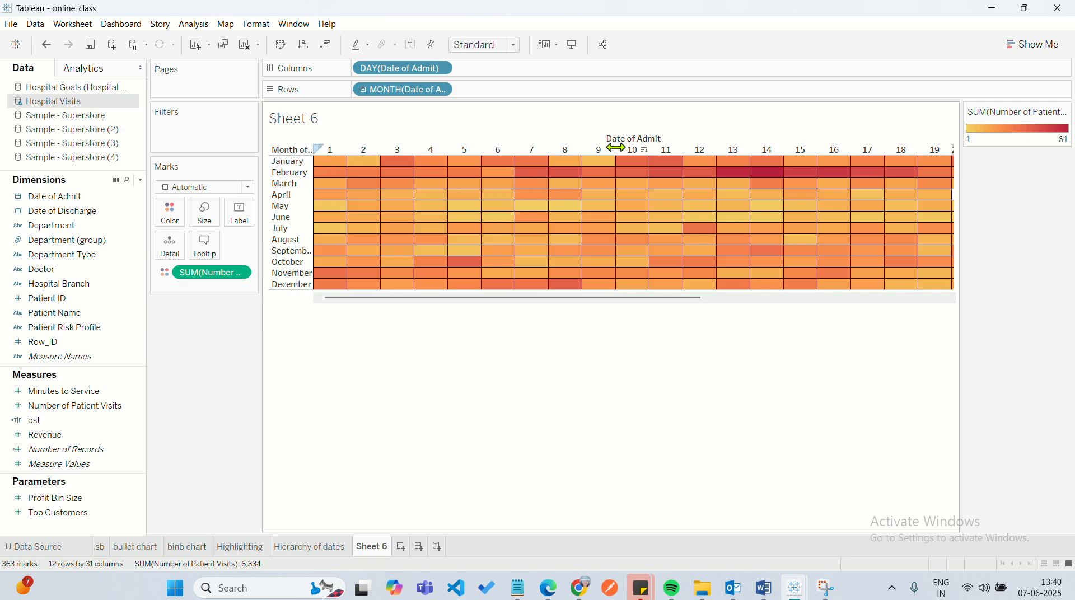
{"action": "mouse_move", "coordinate": [638, 161]}
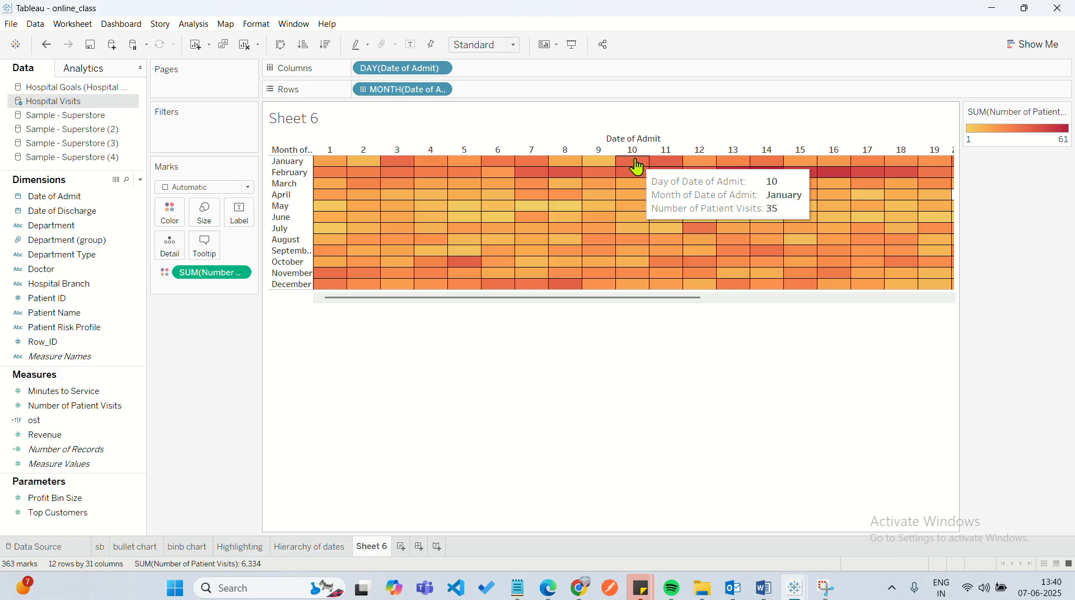
{"action": "mouse_move", "coordinate": [600, 166]}
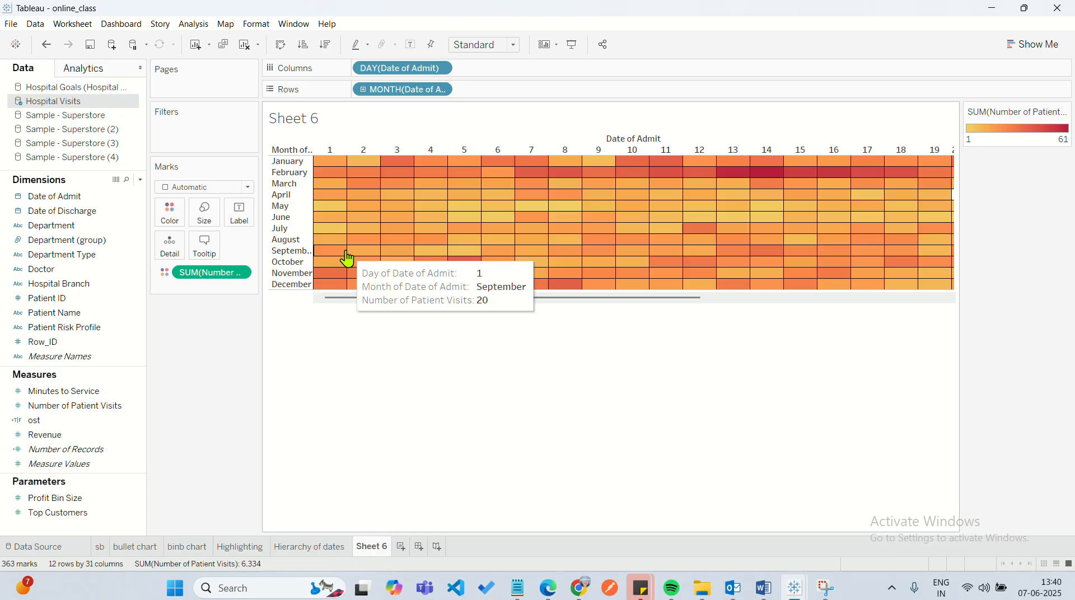
Replace the heat map's title with "No.of patients visited each day".
{"action": "double_click", "coordinate": [316, 123]}
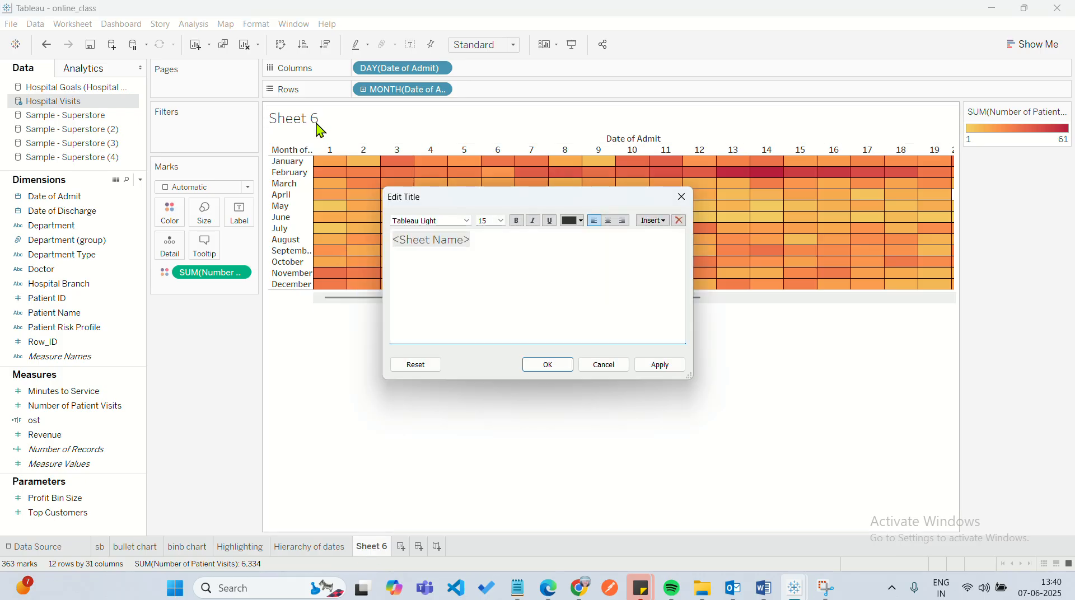
{"action": "double_click", "coordinate": [402, 235]}
{"action": "key", "text": "BackSpace"}
{"action": "type", "text": "N"}
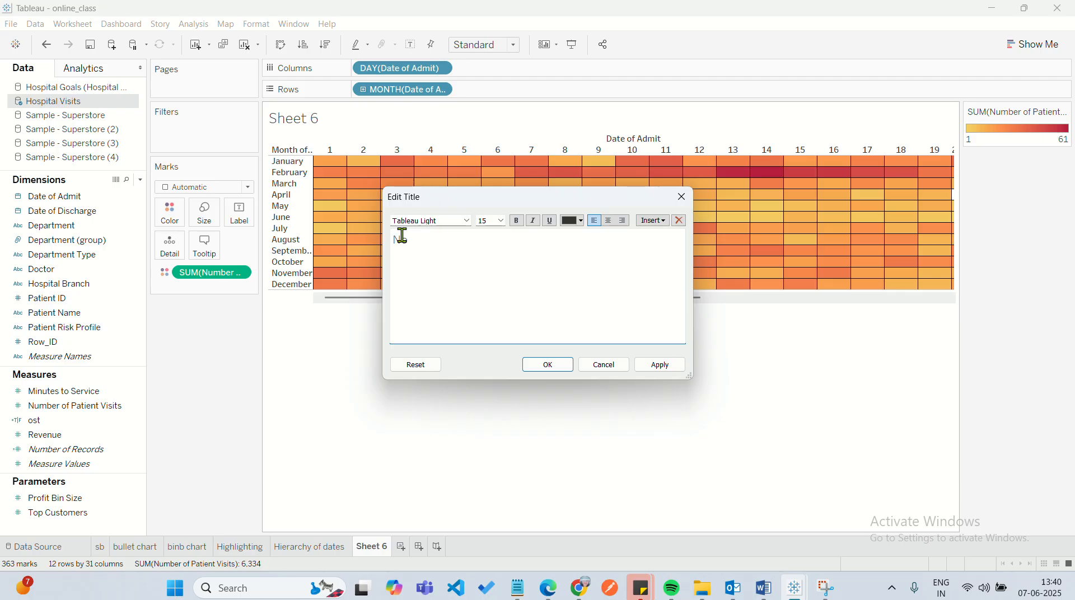
{"action": "type", "text": "o.of patien"}
{"action": "type", "text": "ts "}
{"action": "type", "text": "viisted"}
{"action": "key", "text": "BackSpace"}
{"action": "key", "text": "BackSpace"}
{"action": "key", "text": "BackSpace"}
{"action": "key", "text": "BackSpace"}
{"action": "key", "text": "BackSpace"}
{"action": "key", "text": "BackSpace"}
{"action": "type", "text": "sited each"}
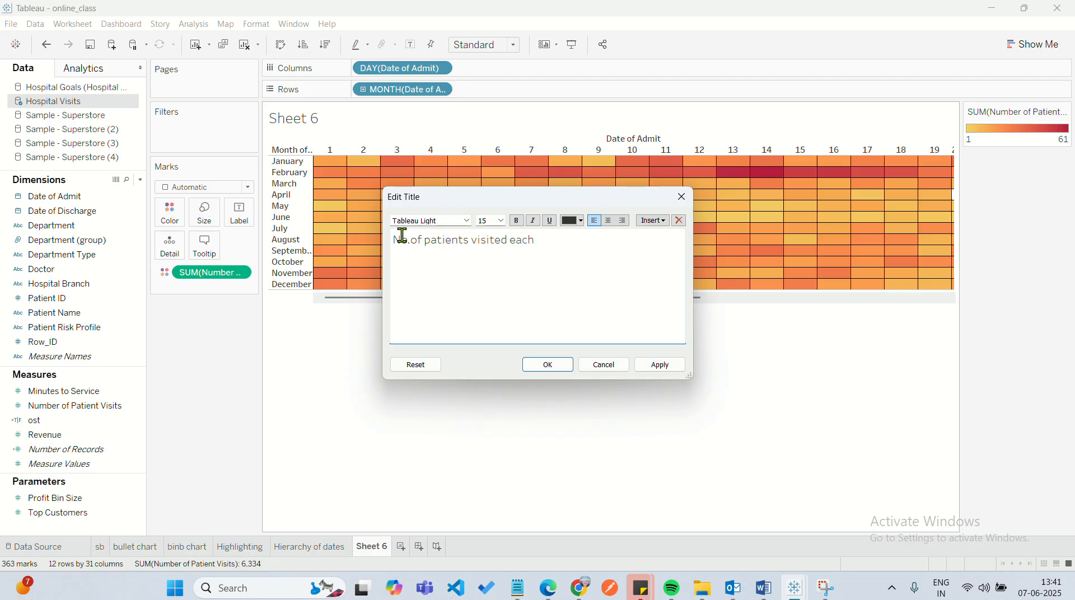
{"action": "type", "text": " day"}
{"action": "left_click", "coordinate": [551, 367]}
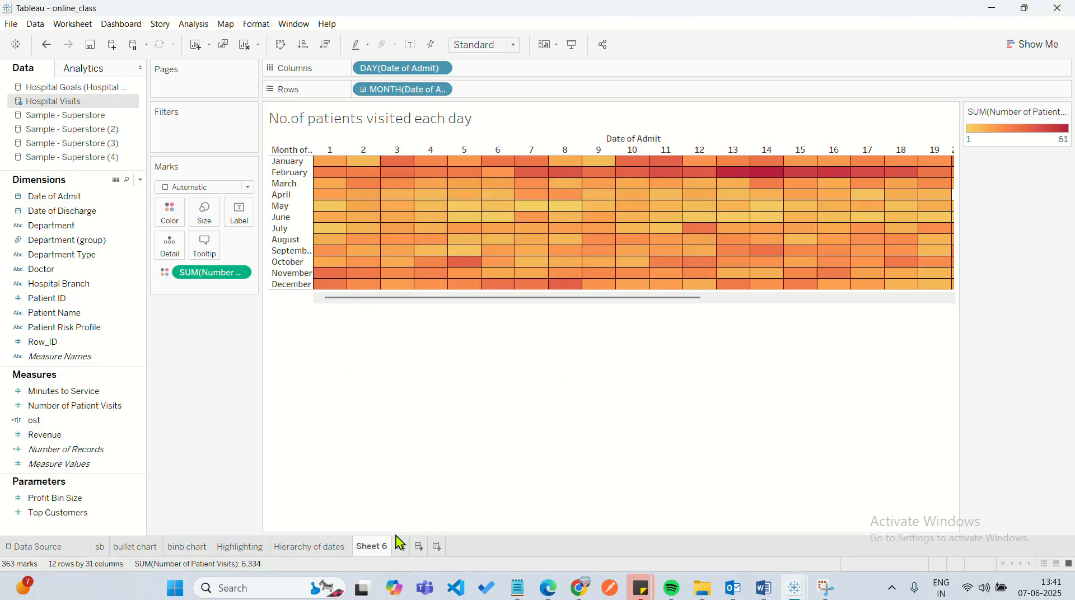
Rename the Sheet 6 worksheet as "Heat Map".
{"action": "double_click", "coordinate": [374, 551]}
{"action": "type", "text": "Heat Map"}
{"action": "left_click", "coordinate": [433, 514]}
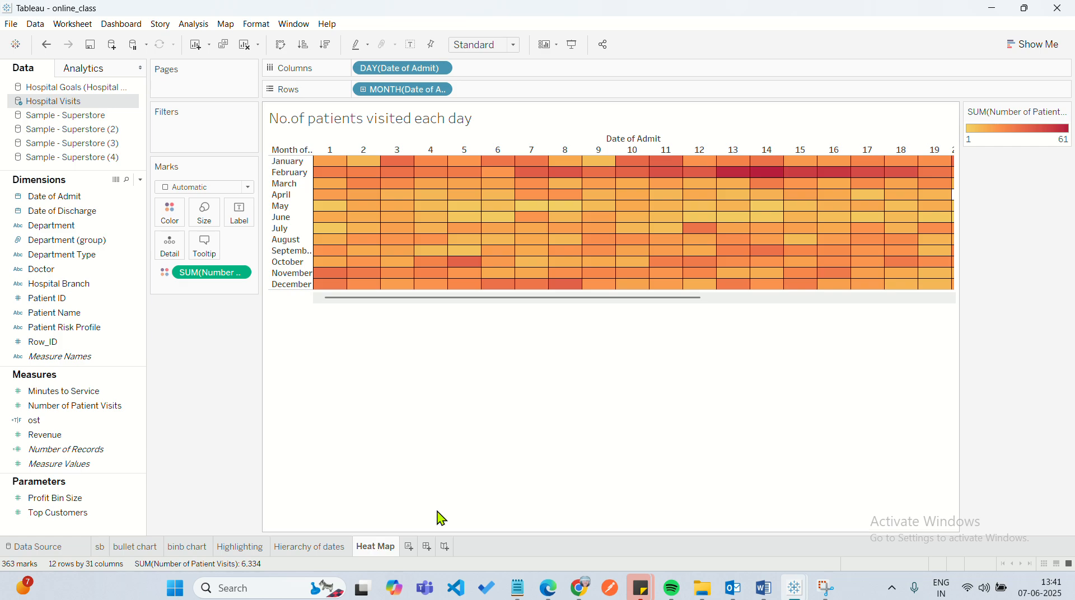
Switch to the Notepad topic outline, review the Gantt chart item, and return to Tableau.
{"action": "left_click", "coordinate": [518, 588]}
{"action": "left_click", "coordinate": [318, 419]}
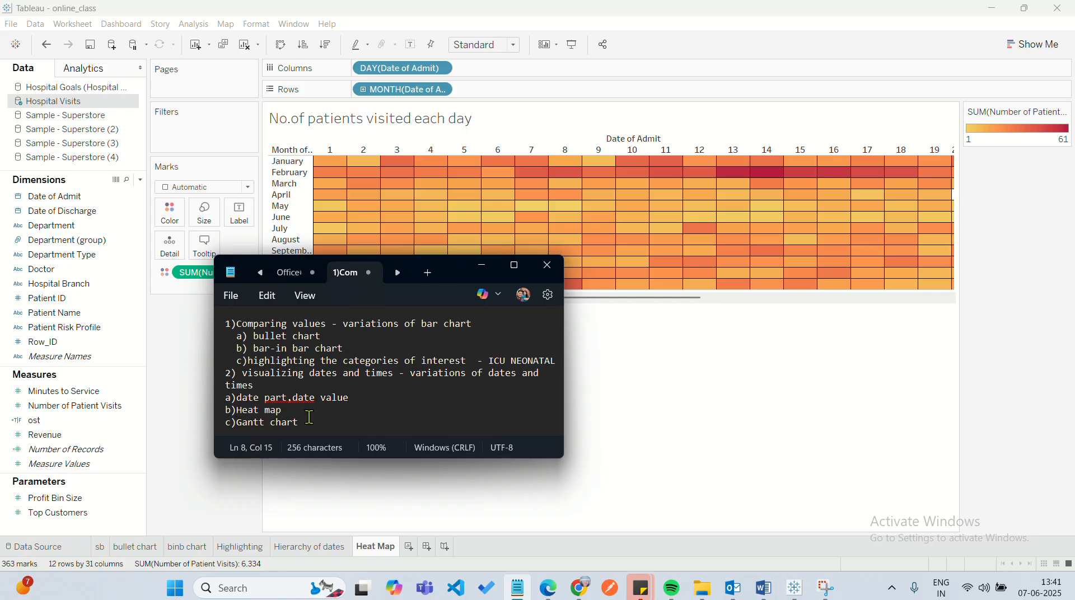
{"action": "left_click", "coordinate": [241, 423], "text": "shift"}
{"action": "left_click", "coordinate": [234, 434], "text": "shift"}
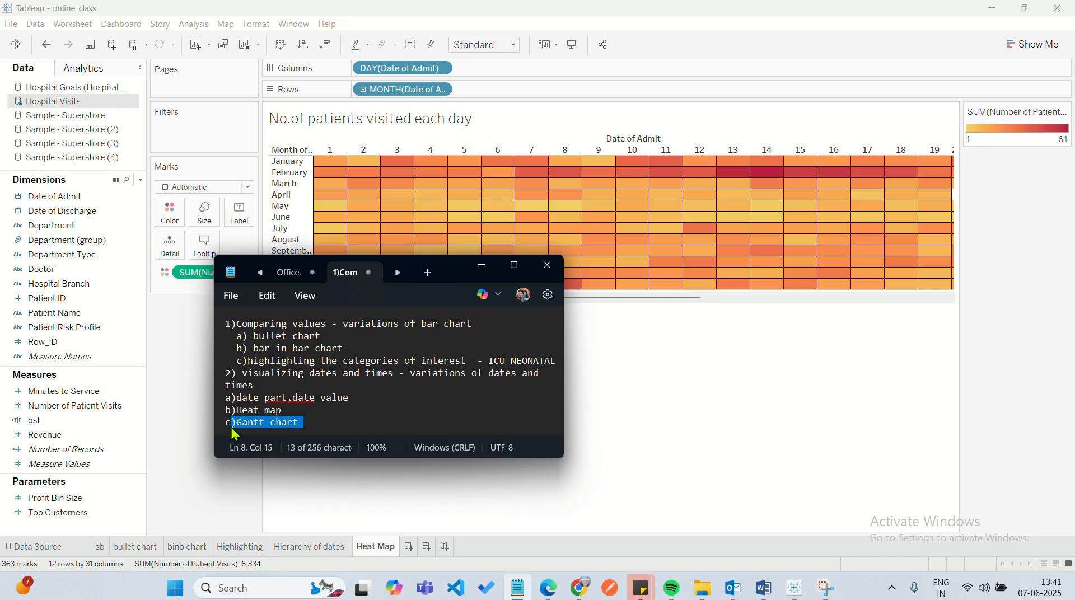
{"action": "left_click", "coordinate": [317, 417]}
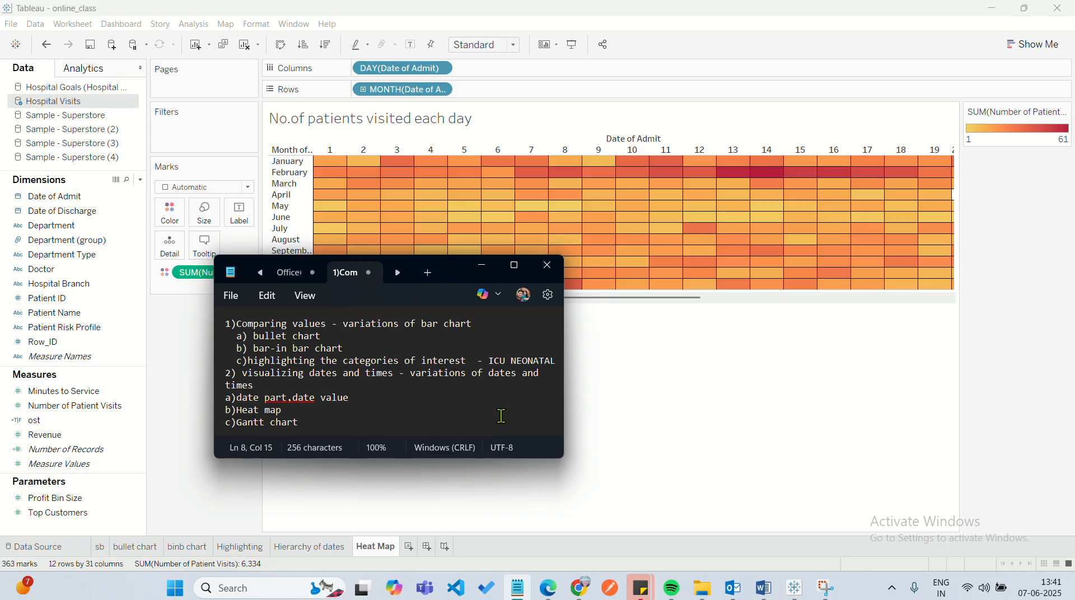
{"action": "left_click", "coordinate": [629, 400]}
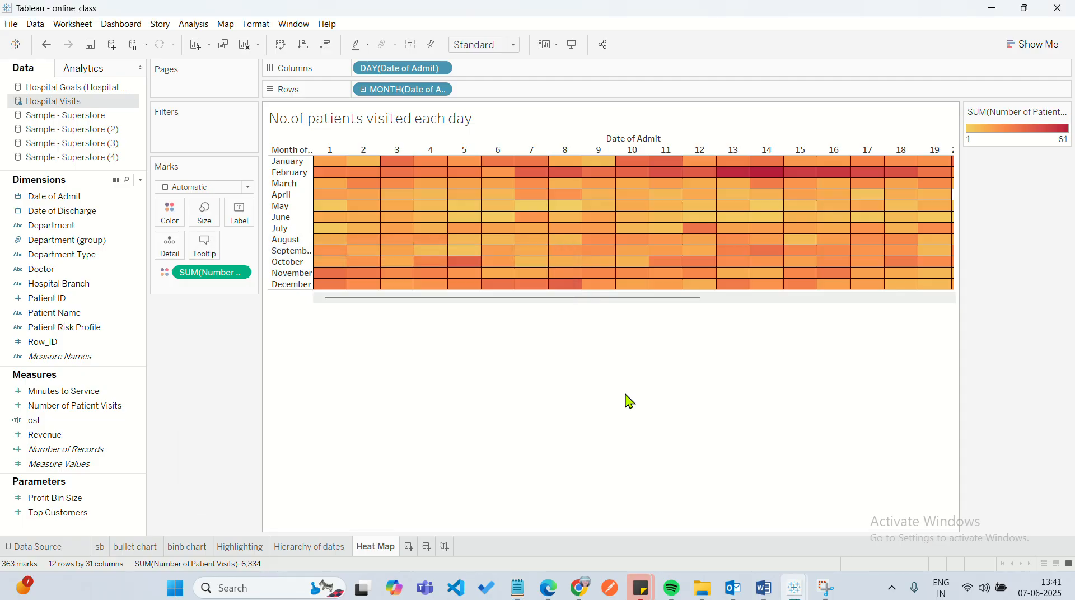
Add a new worksheet and look through the available mark types, including Gantt Bar.
{"action": "left_click", "coordinate": [408, 547]}
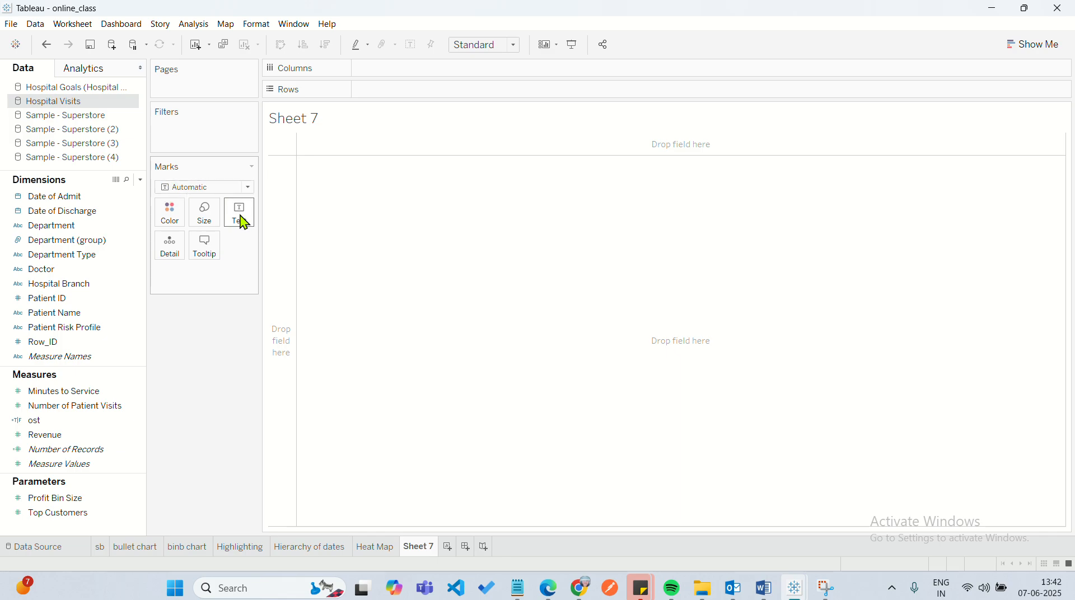
{"action": "left_click", "coordinate": [248, 188]}
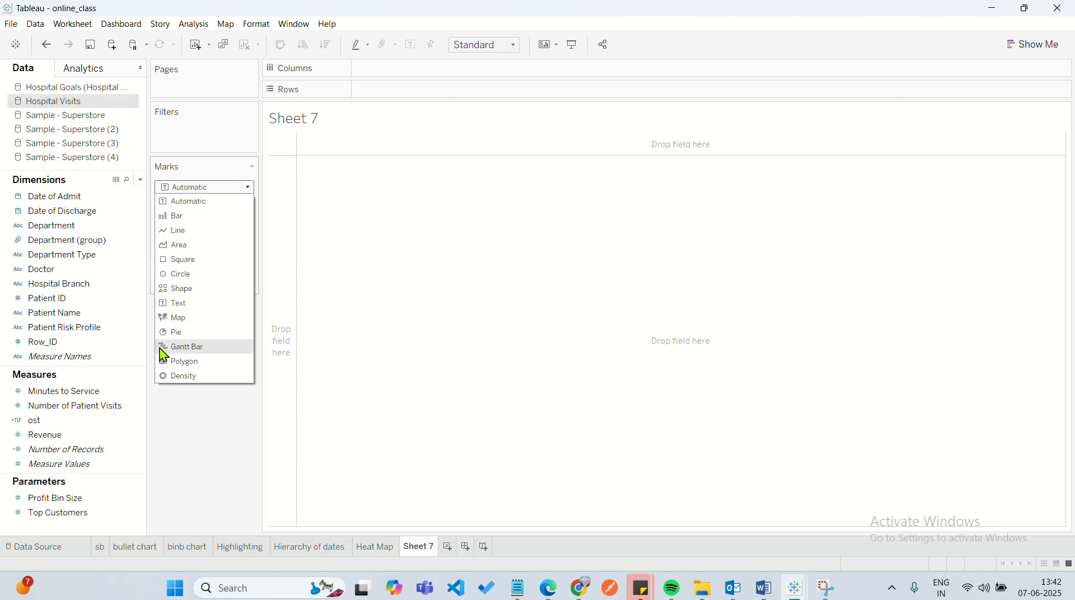
{"action": "left_click", "coordinate": [374, 332]}
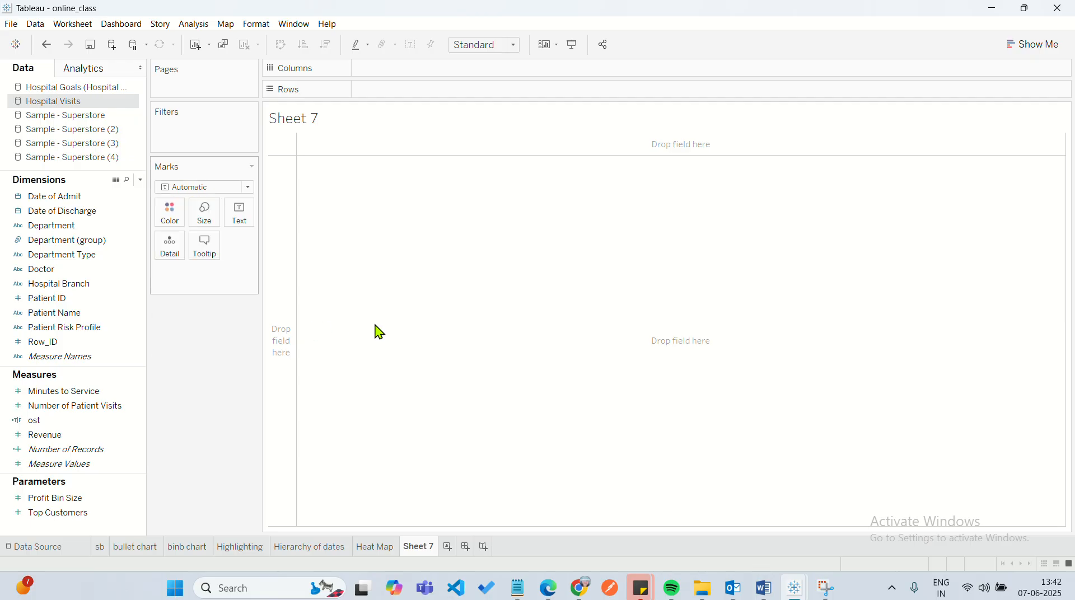
{"action": "left_click", "coordinate": [250, 191]}
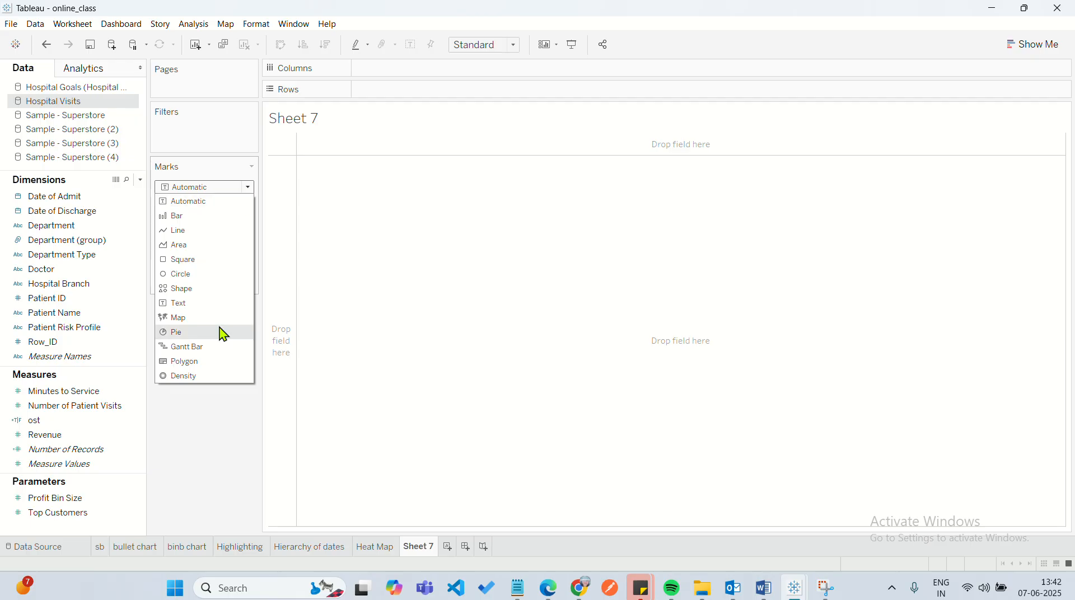
{"action": "left_click", "coordinate": [397, 319]}
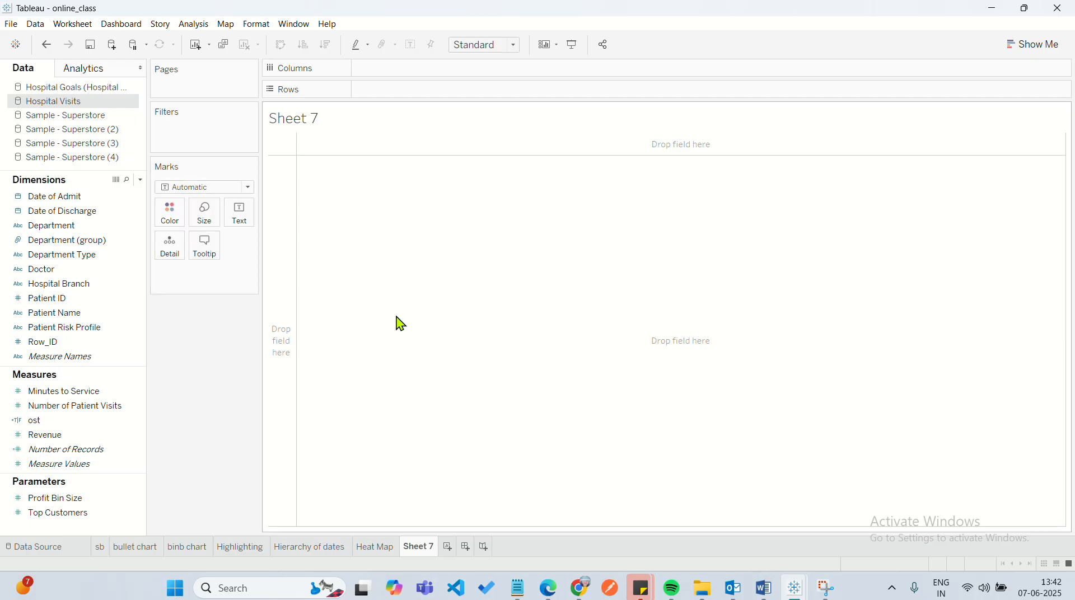
{"action": "left_click", "coordinate": [246, 188]}
{"action": "left_click", "coordinate": [335, 304]}
Filter the new worksheet by Department, keeping only ER.
{"action": "left_click", "coordinate": [84, 211]}
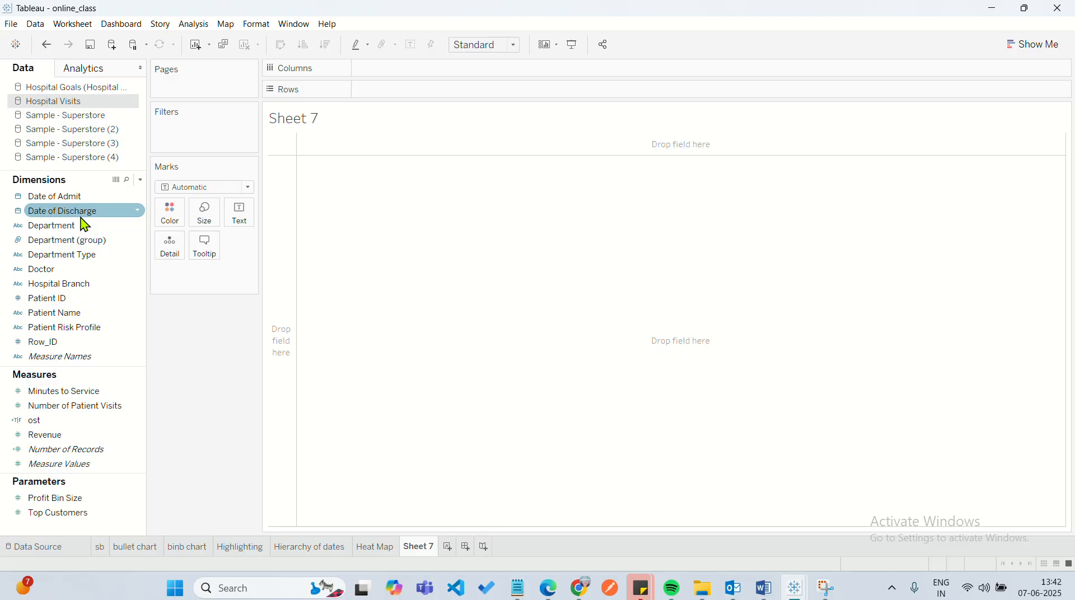
{"action": "left_click_drag", "start_coordinate": [84, 225], "coordinate": [188, 135]}
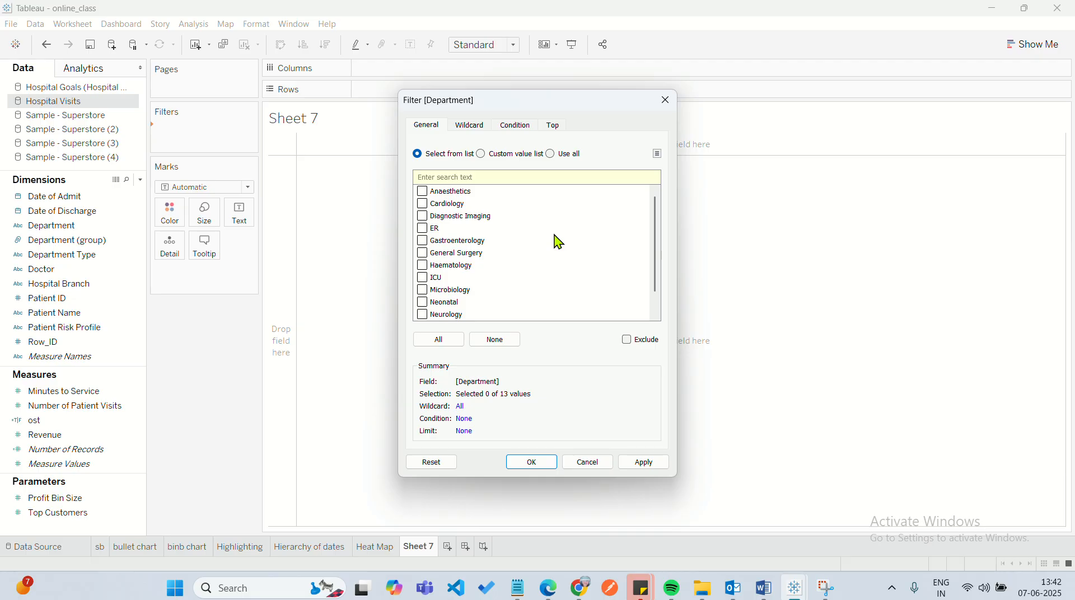
{"action": "left_click", "coordinate": [423, 229]}
{"action": "left_click", "coordinate": [543, 469]}
Add a filter on the years of Date of Admit that keeps only 2018.
{"action": "left_click", "coordinate": [77, 199]}
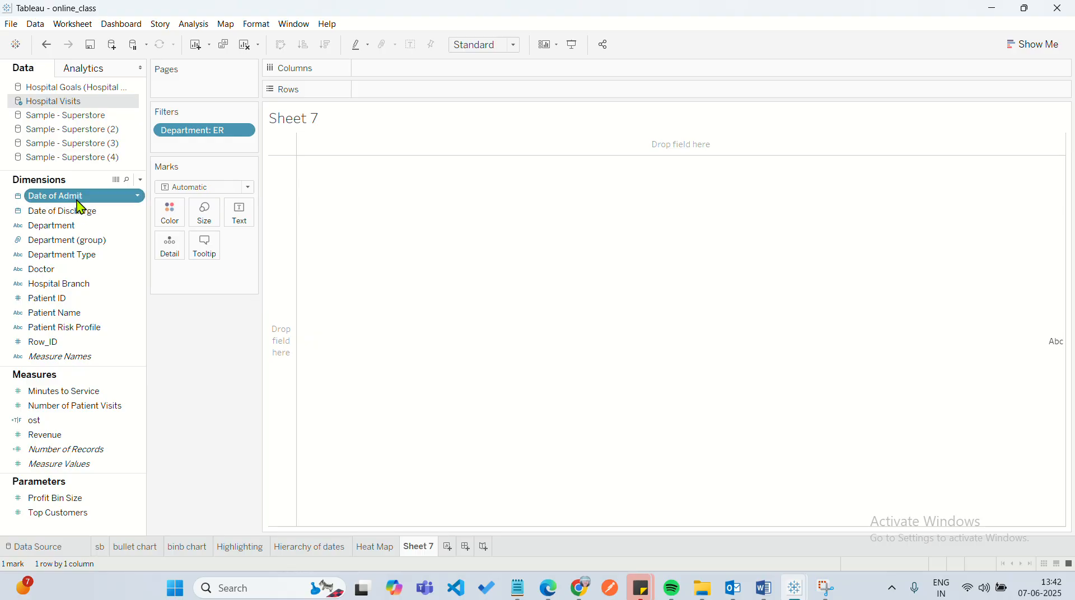
{"action": "left_click_drag", "start_coordinate": [78, 200], "coordinate": [201, 152]}
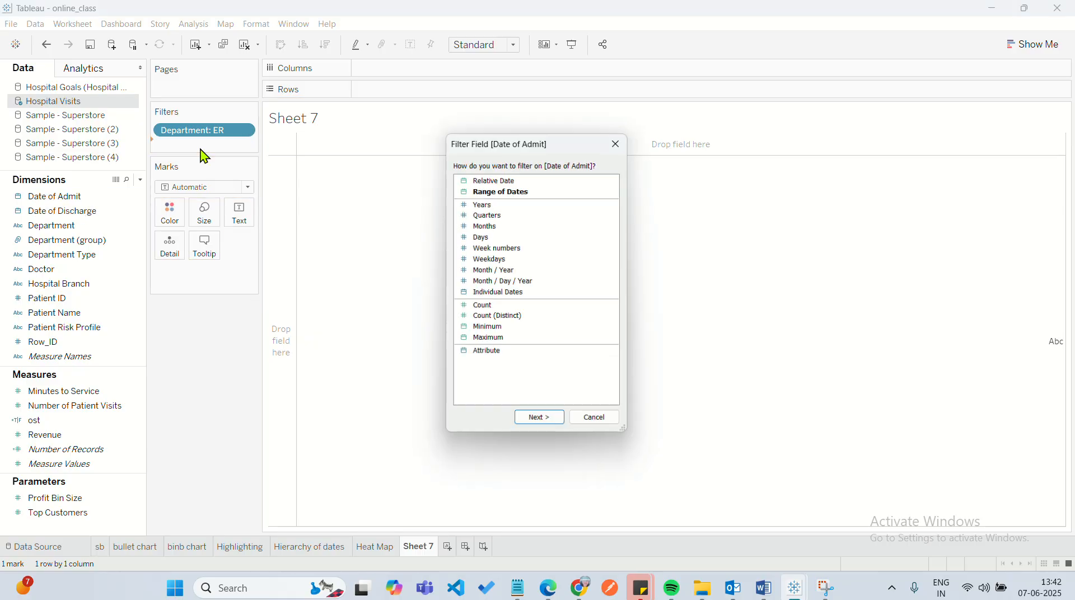
{"action": "left_click", "coordinate": [487, 204]}
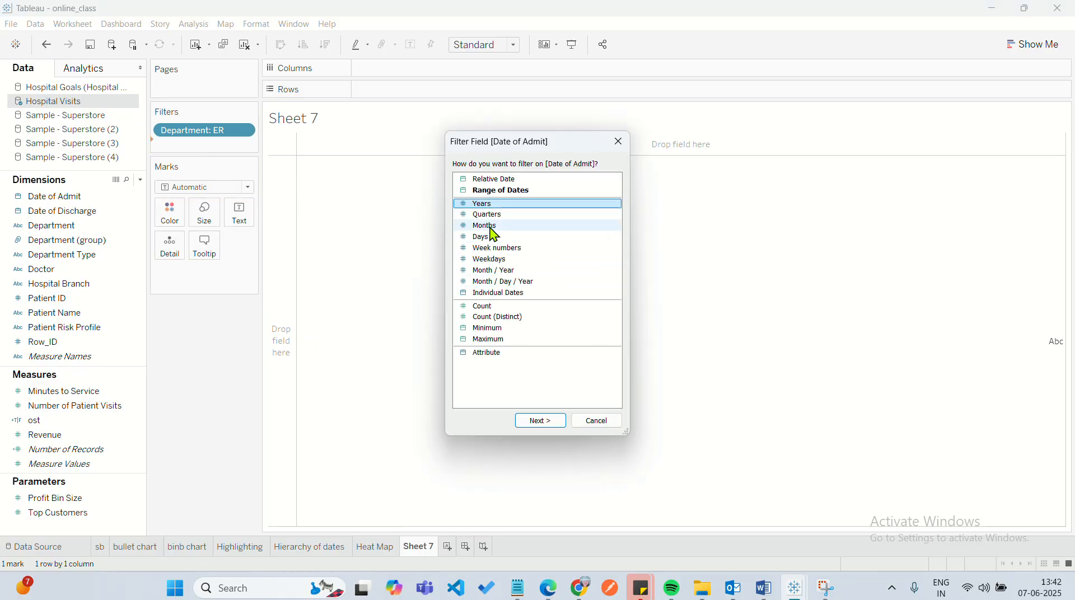
{"action": "left_click", "coordinate": [559, 420]}
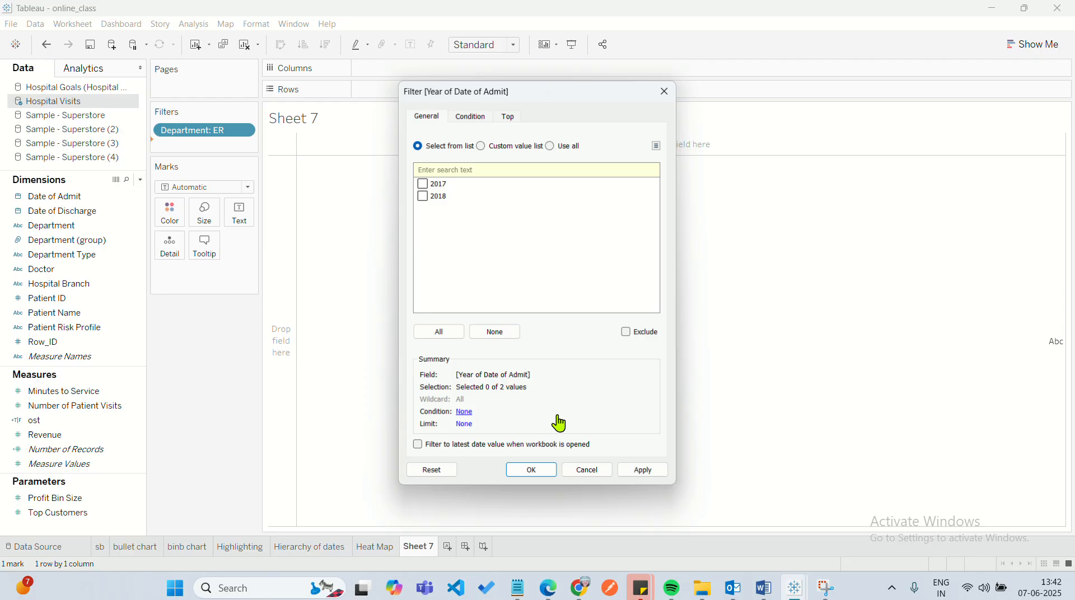
{"action": "left_click", "coordinate": [425, 196]}
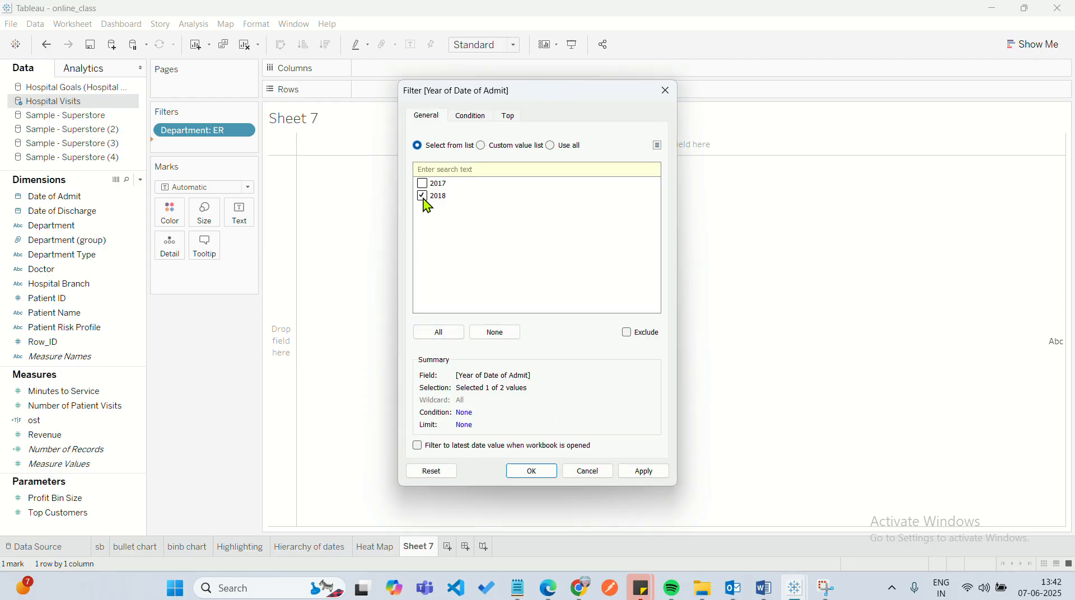
{"action": "left_click", "coordinate": [532, 471]}
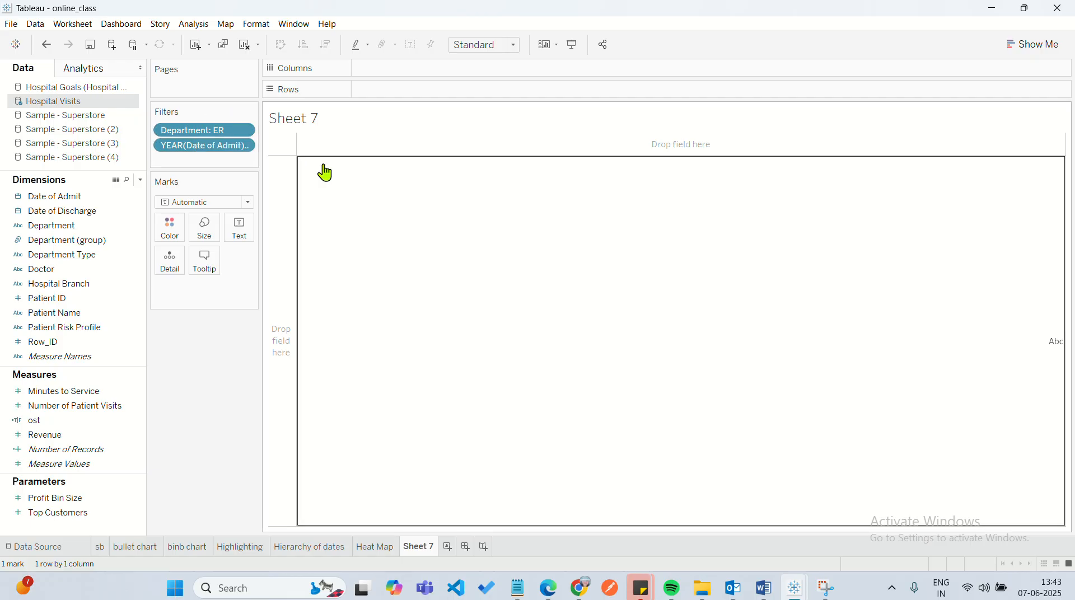
{"action": "left_click", "coordinate": [437, 238]}
{"action": "left_click", "coordinate": [381, 69]}
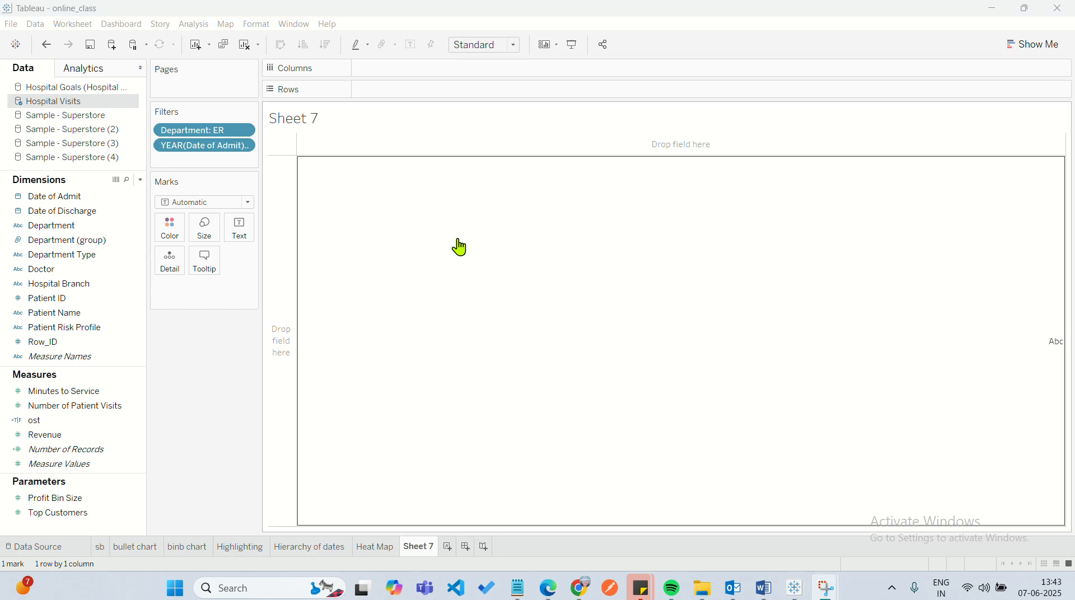
{"action": "left_click", "coordinate": [418, 255]}
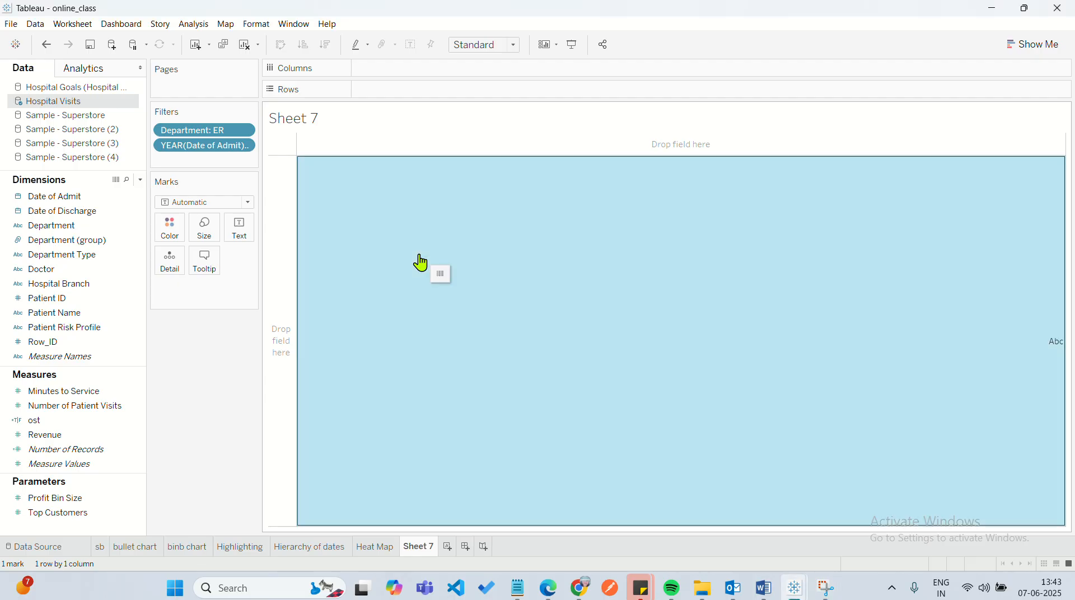
{"action": "left_click", "coordinate": [418, 255]}
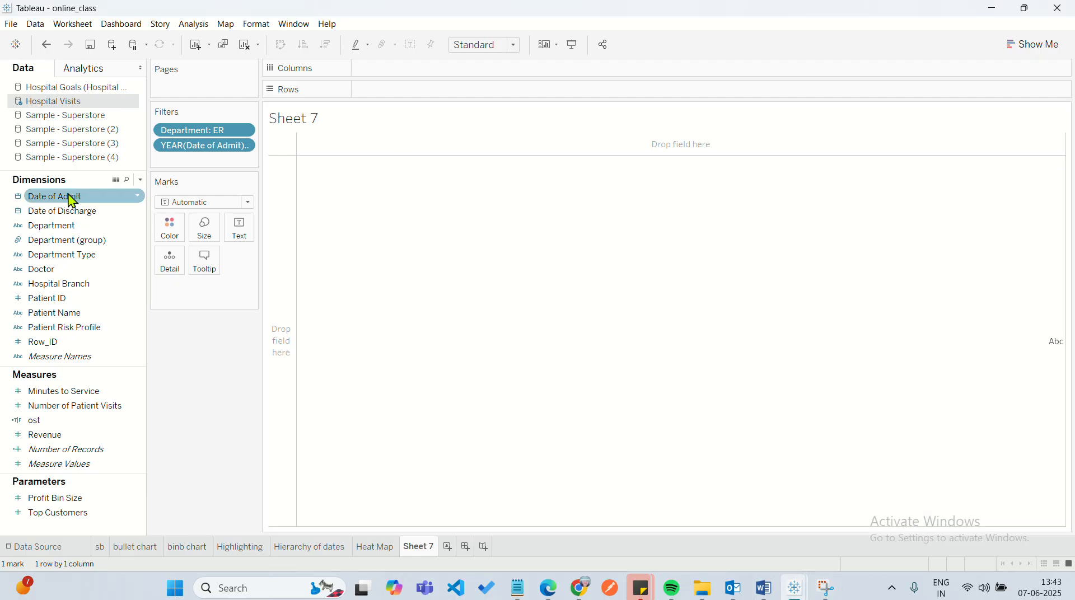
Place Date of Admit on Columns as a continuous day-level date and look through the available mark types.
{"action": "left_click_drag", "start_coordinate": [72, 201], "coordinate": [408, 71]}
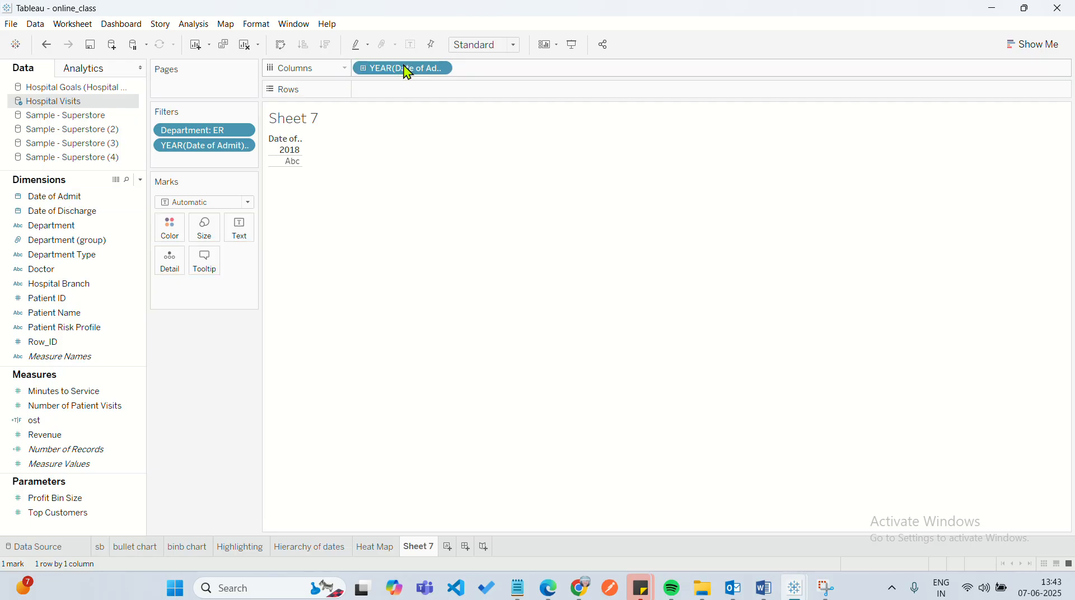
{"action": "left_click", "coordinate": [441, 69]}
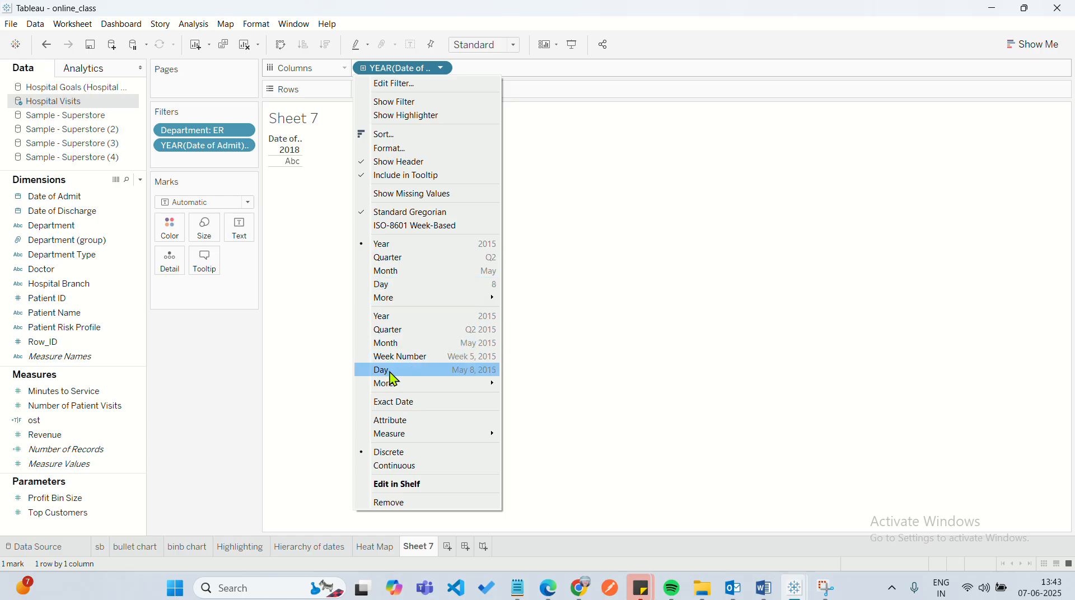
{"action": "left_click", "coordinate": [412, 372]}
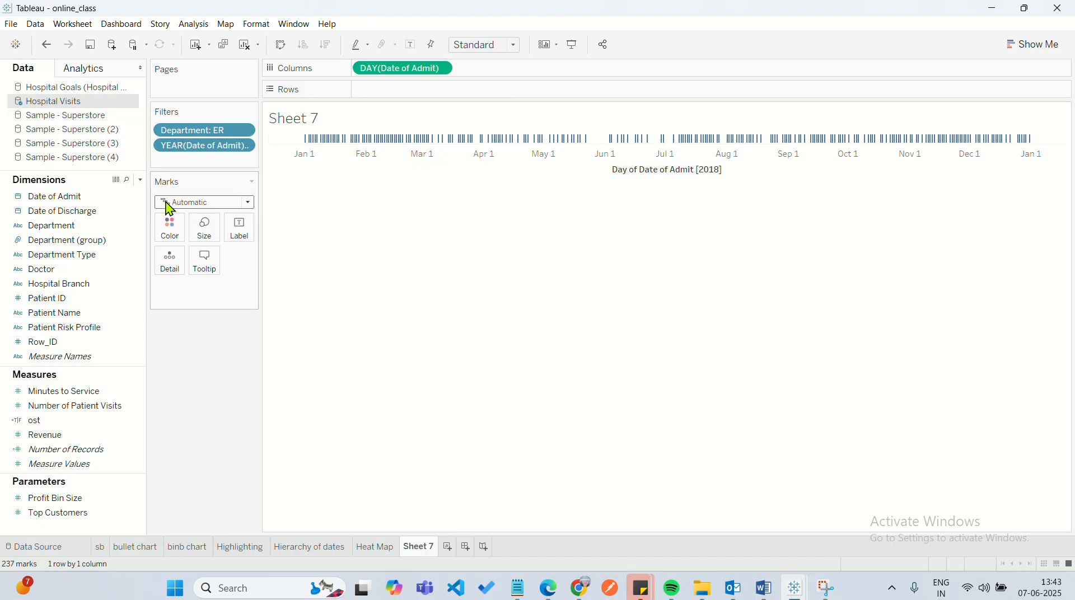
{"action": "left_click", "coordinate": [223, 208]}
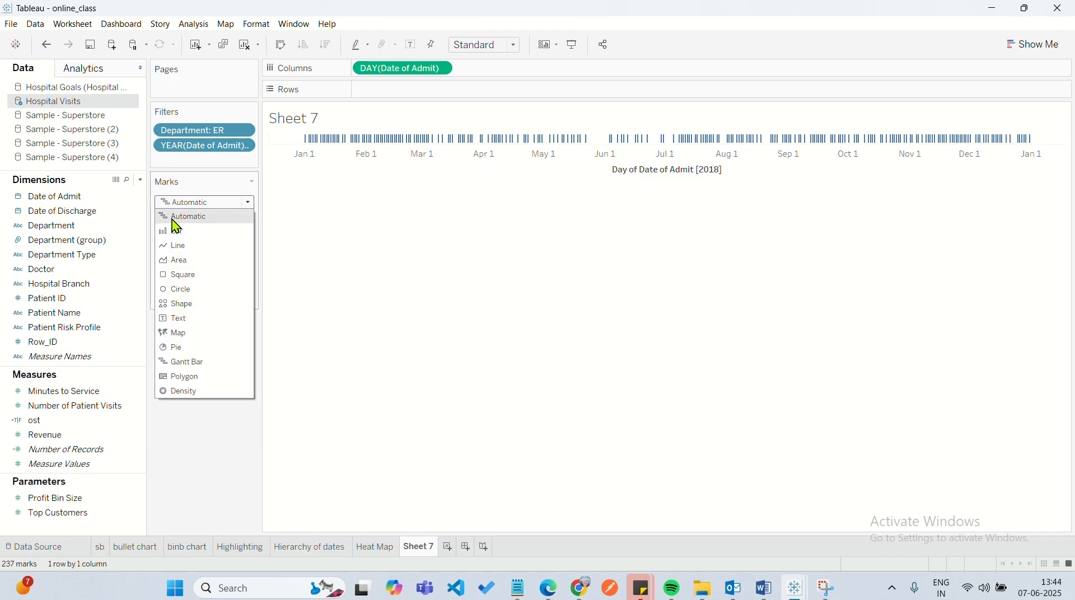
{"action": "left_click", "coordinate": [344, 291]}
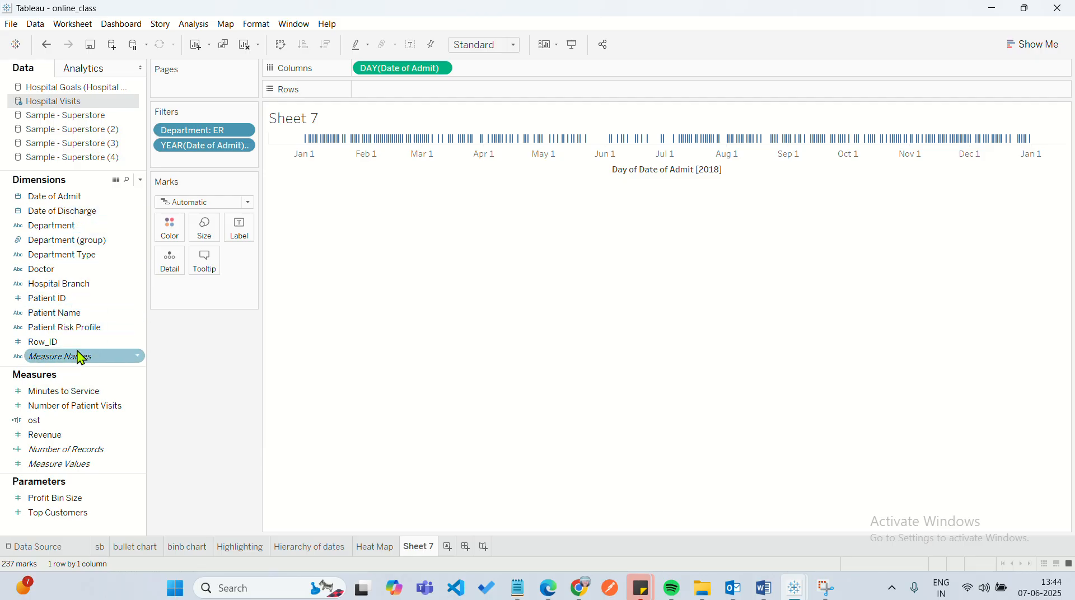
Place Patient Name on Rows and look through the patients' admission marks along the 2018 timeline.
{"action": "left_click", "coordinate": [72, 314]}
{"action": "left_click_drag", "start_coordinate": [74, 321], "coordinate": [406, 98]}
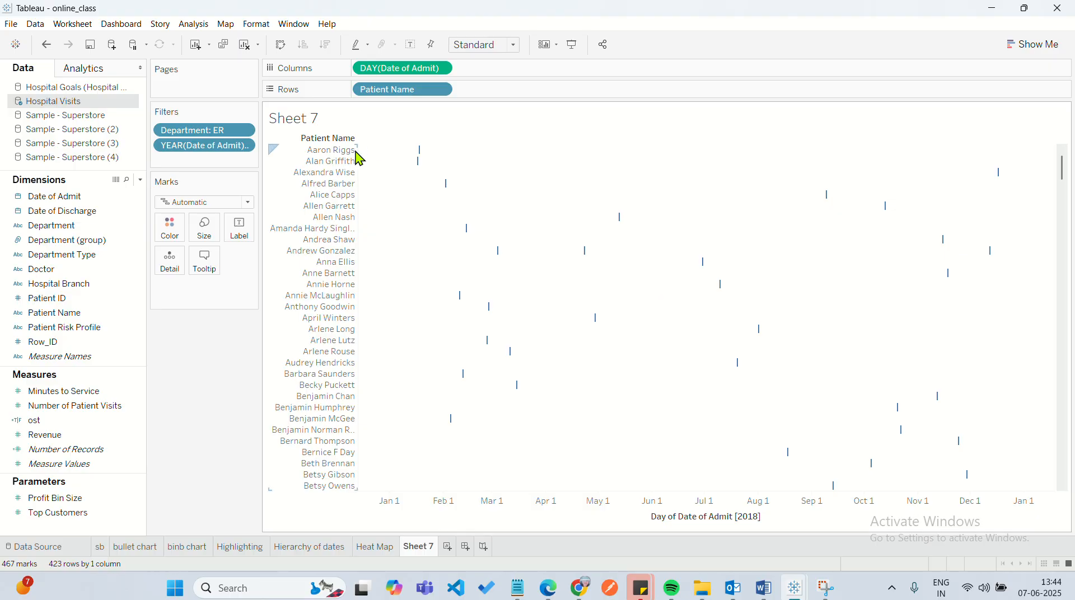
{"action": "scroll", "coordinate": [320, 413], "scroll_direction": "down", "scroll_amount": 1}
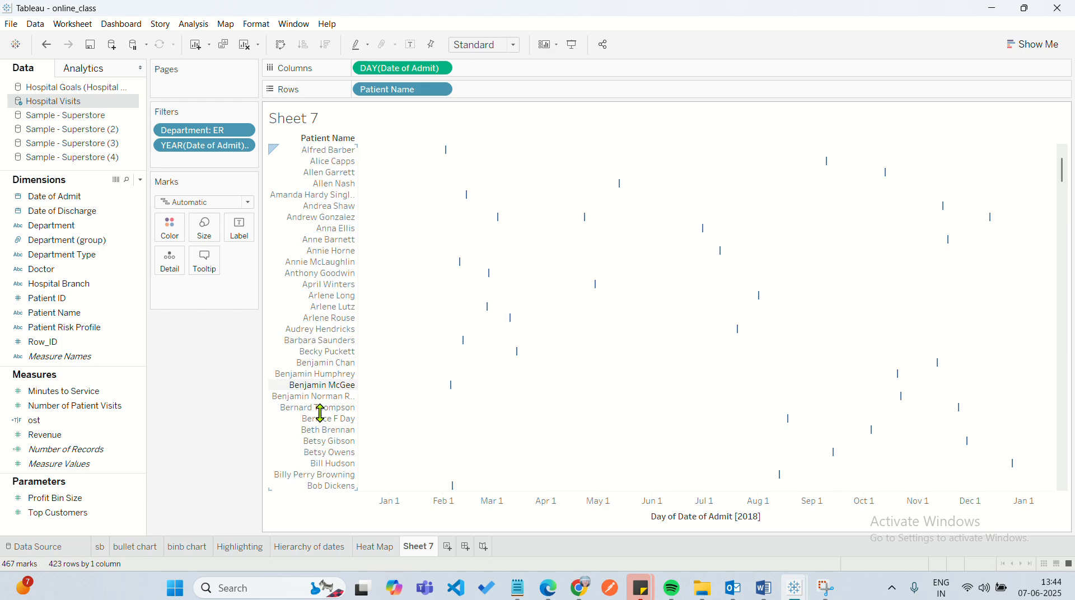
{"action": "scroll", "coordinate": [320, 413], "scroll_direction": "down", "scroll_amount": 20}
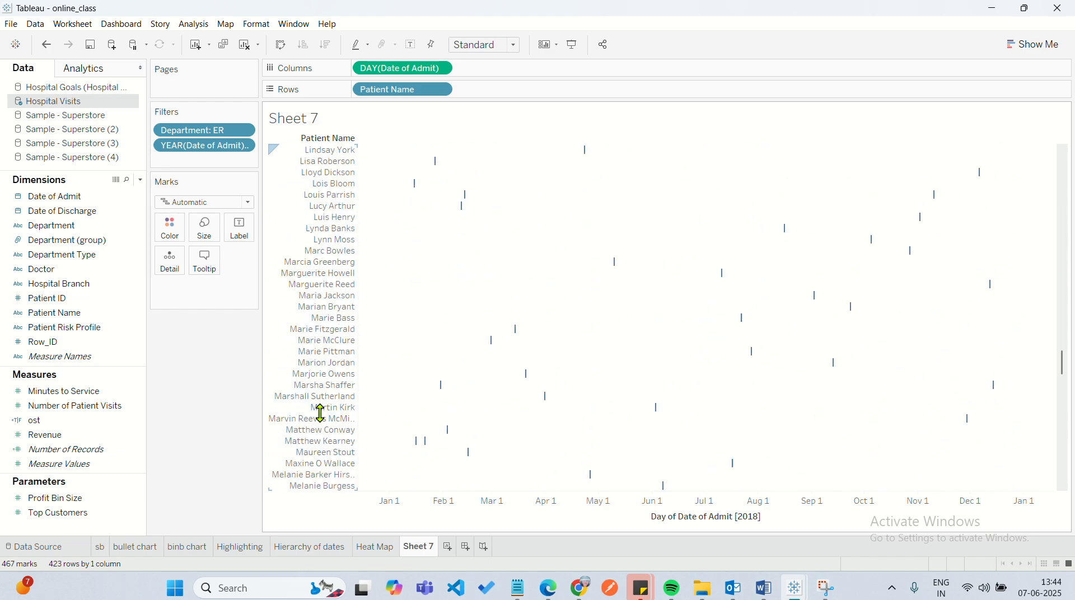
{"action": "scroll", "coordinate": [321, 413], "scroll_direction": "up", "scroll_amount": 20}
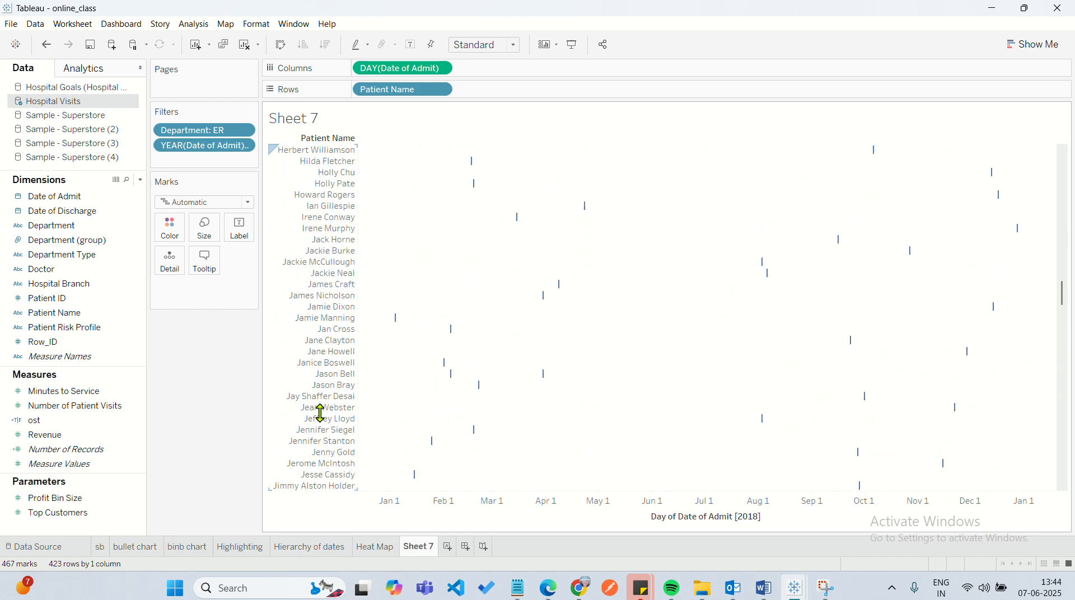
{"action": "scroll", "coordinate": [320, 412], "scroll_direction": "up", "scroll_amount": 10}
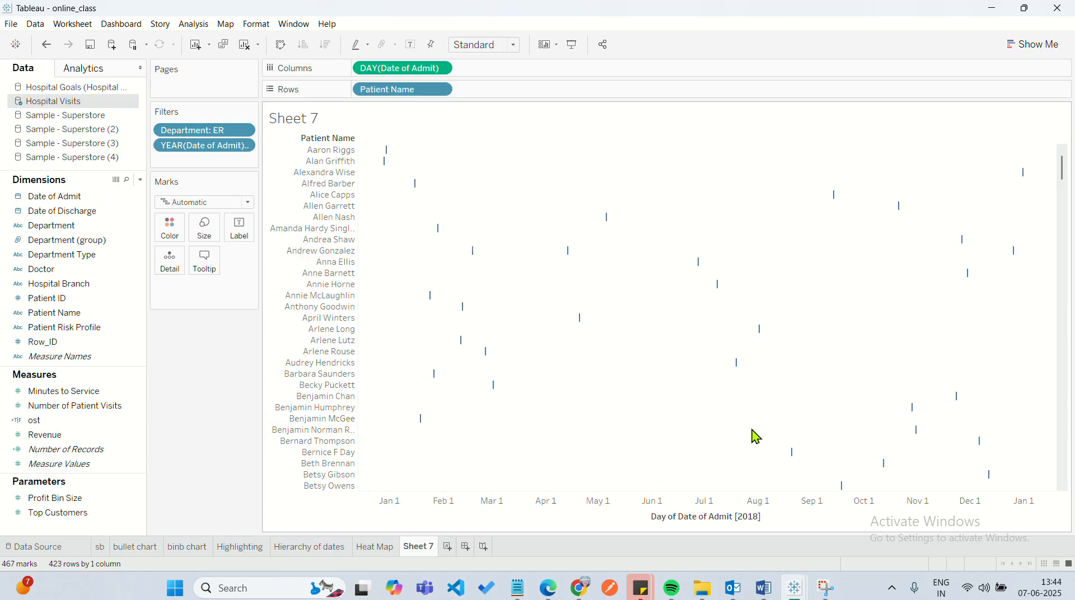
{"action": "scroll", "coordinate": [756, 437], "scroll_direction": "up", "scroll_amount": 1}
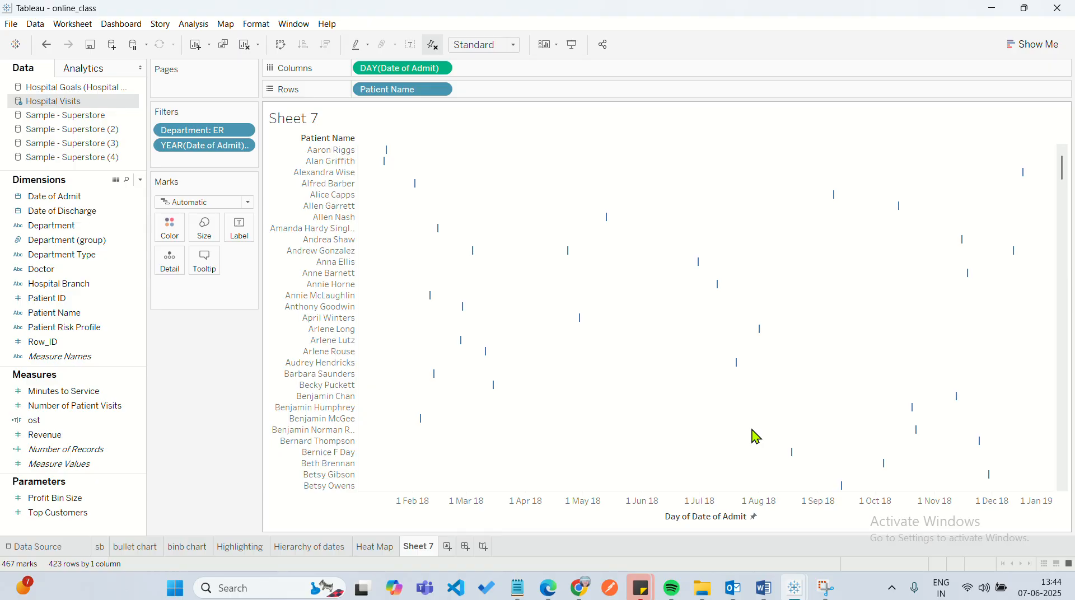
{"action": "left_click", "coordinate": [441, 68]}
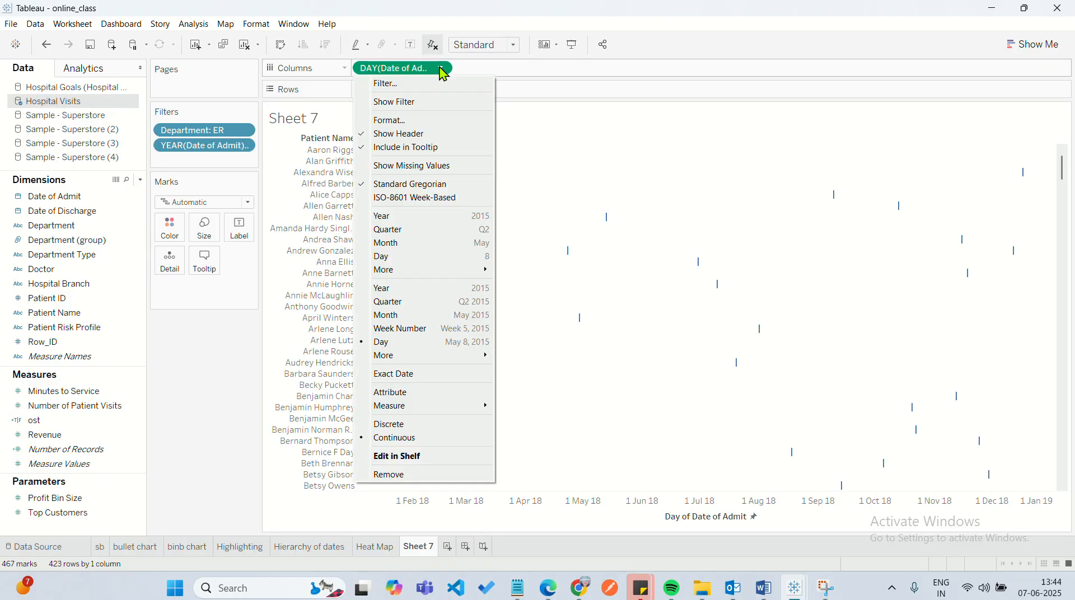
{"action": "mouse_move", "coordinate": [453, 355]}
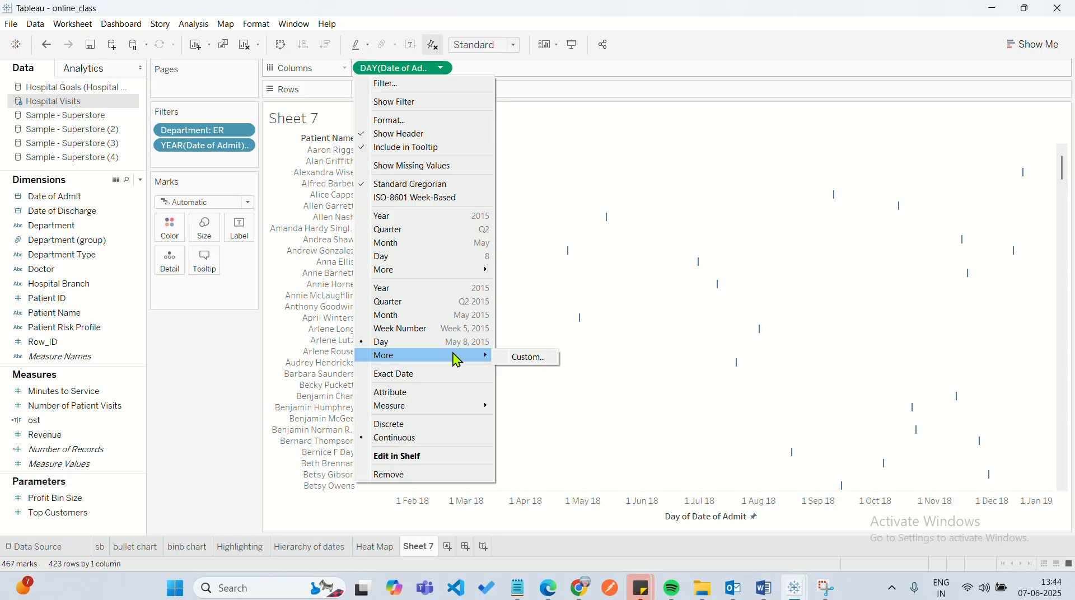
{"action": "left_click", "coordinate": [749, 317]}
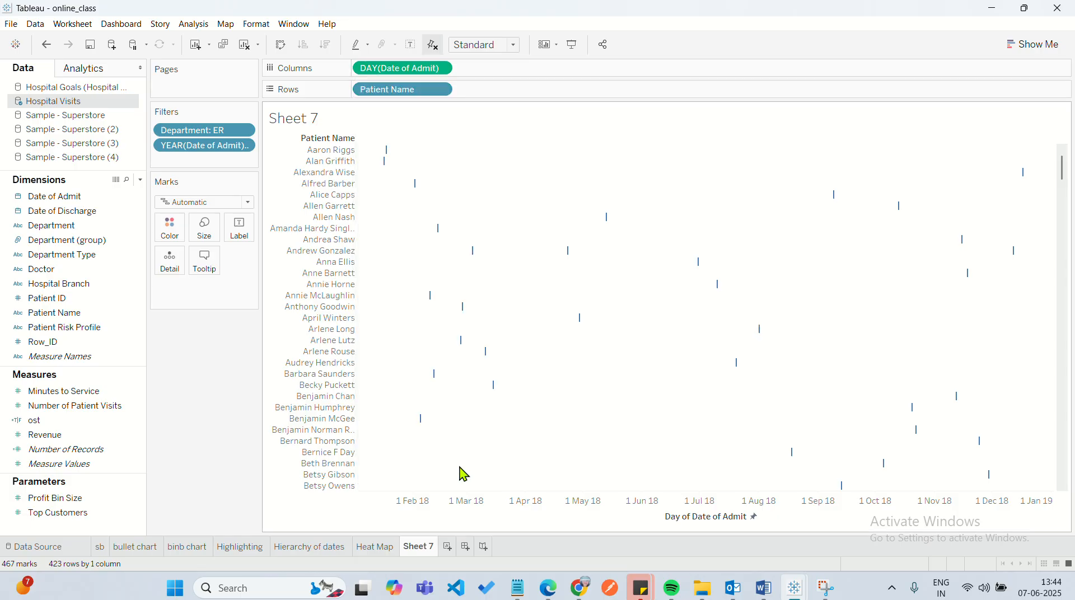
{"action": "scroll", "coordinate": [463, 475], "scroll_direction": "down", "scroll_amount": 1}
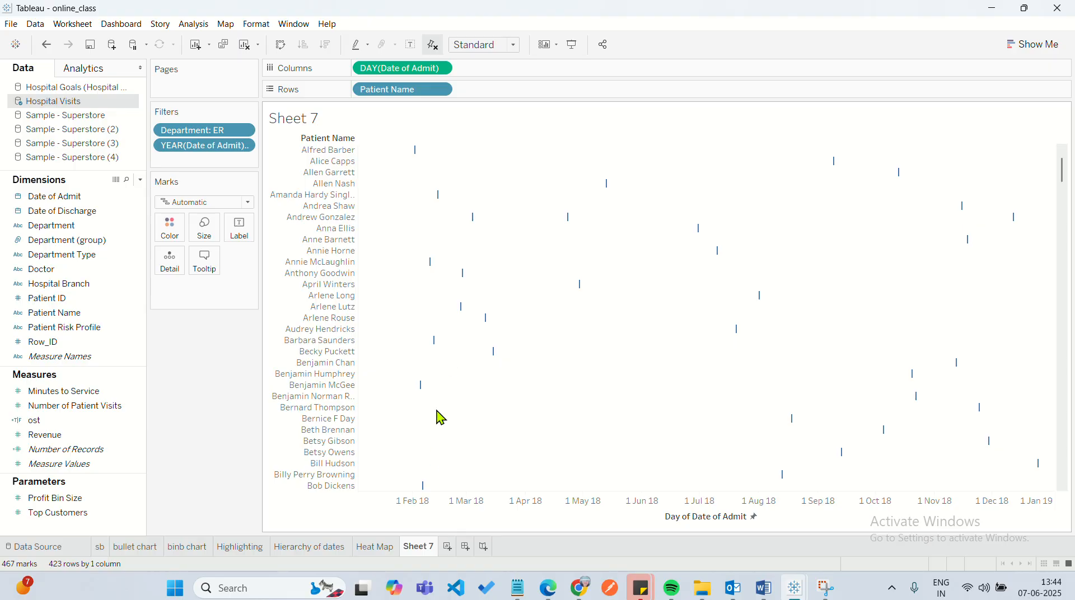
{"action": "left_click", "coordinate": [46, 44]}
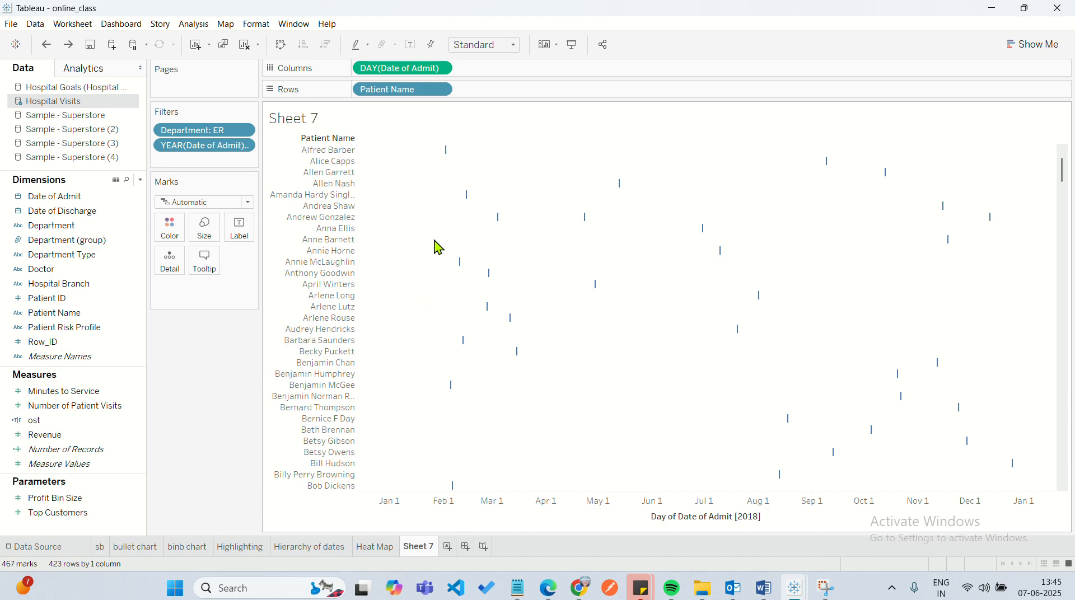
Inspect a patient's admission mark, and create a calculated field named "duration in the hospital".
{"action": "mouse_move", "coordinate": [490, 274]}
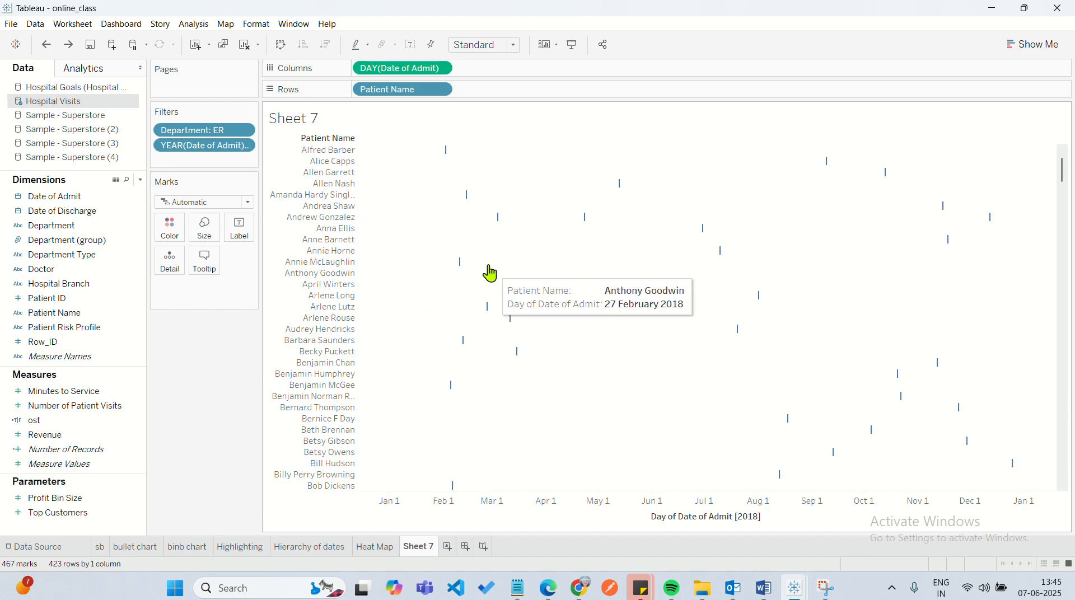
{"action": "mouse_move", "coordinate": [445, 153]}
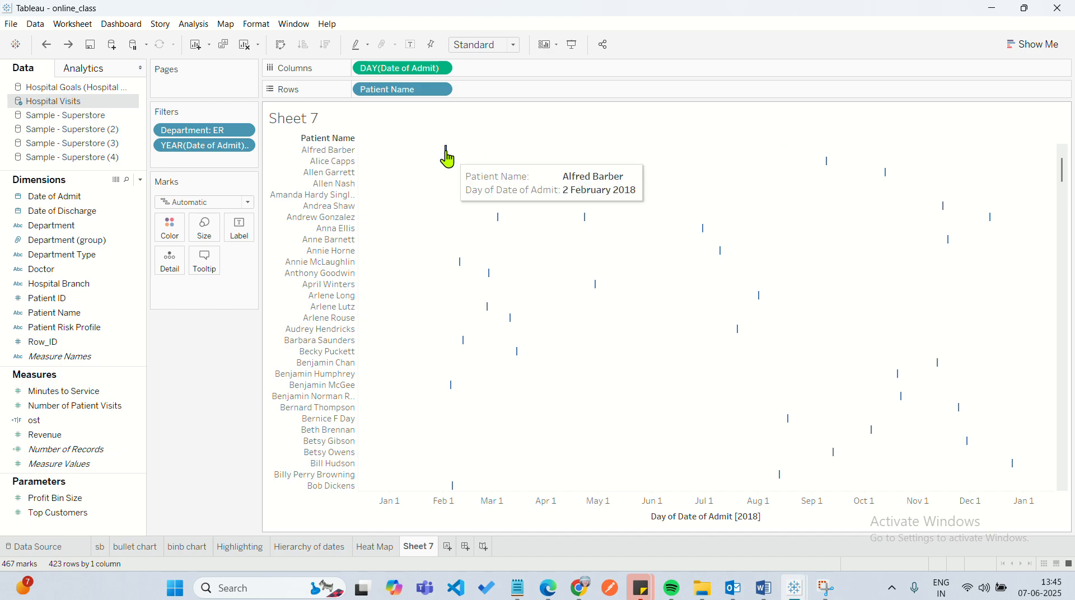
{"action": "left_click", "coordinate": [196, 26]}
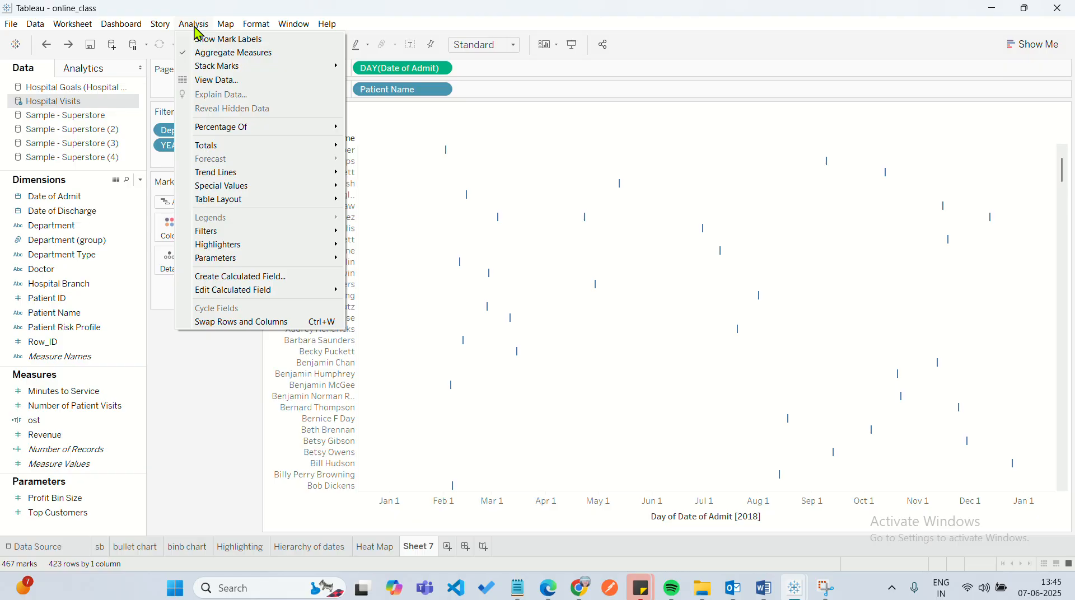
{"action": "left_click", "coordinate": [249, 283]}
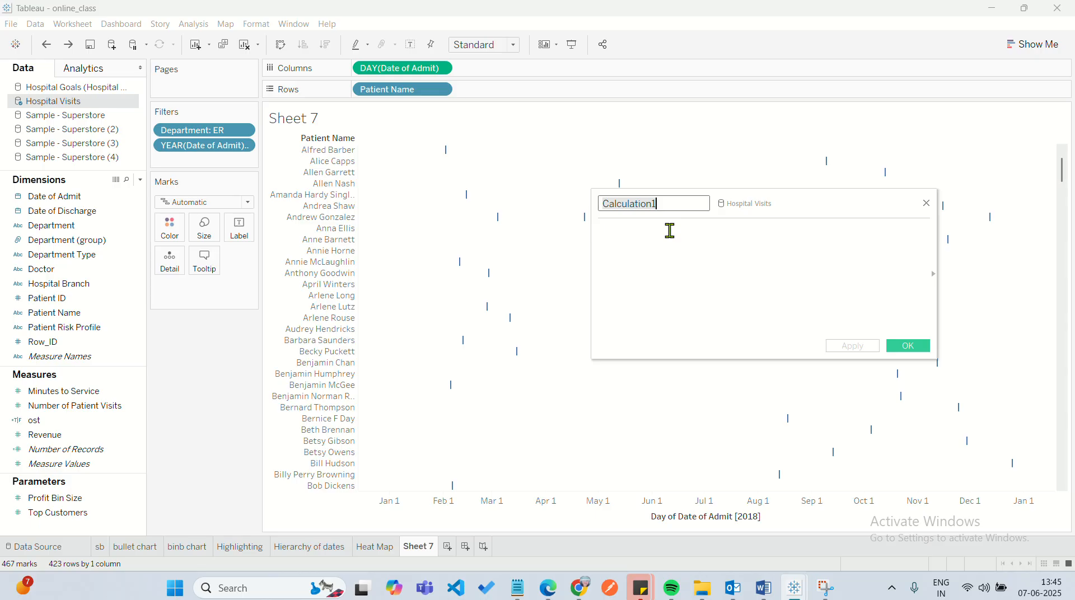
{"action": "key", "text": "BackSpace"}
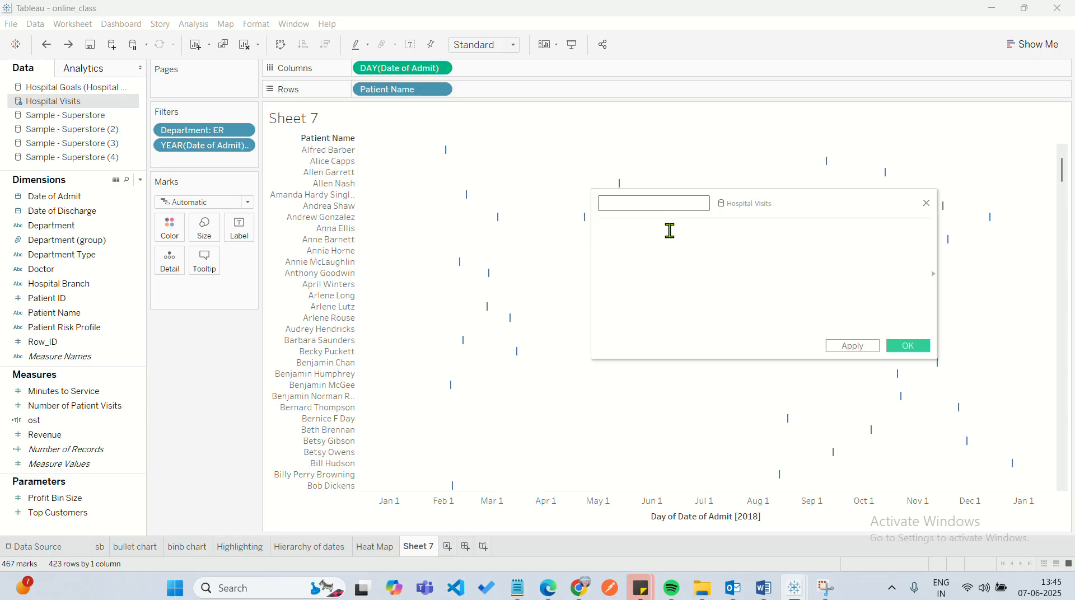
{"action": "type", "text": "duration in the hospital"}
Start the formula with DATEDIFF and 'day' as its date part, checking it against the date level used on Columns.
{"action": "left_click", "coordinate": [643, 252]}
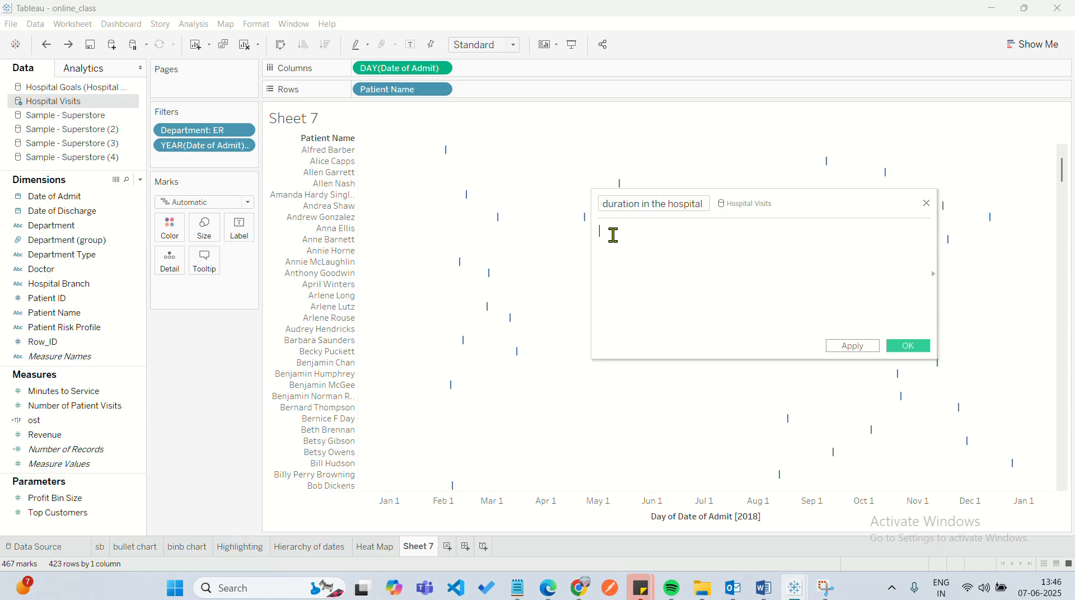
{"action": "type", "text": "date"}
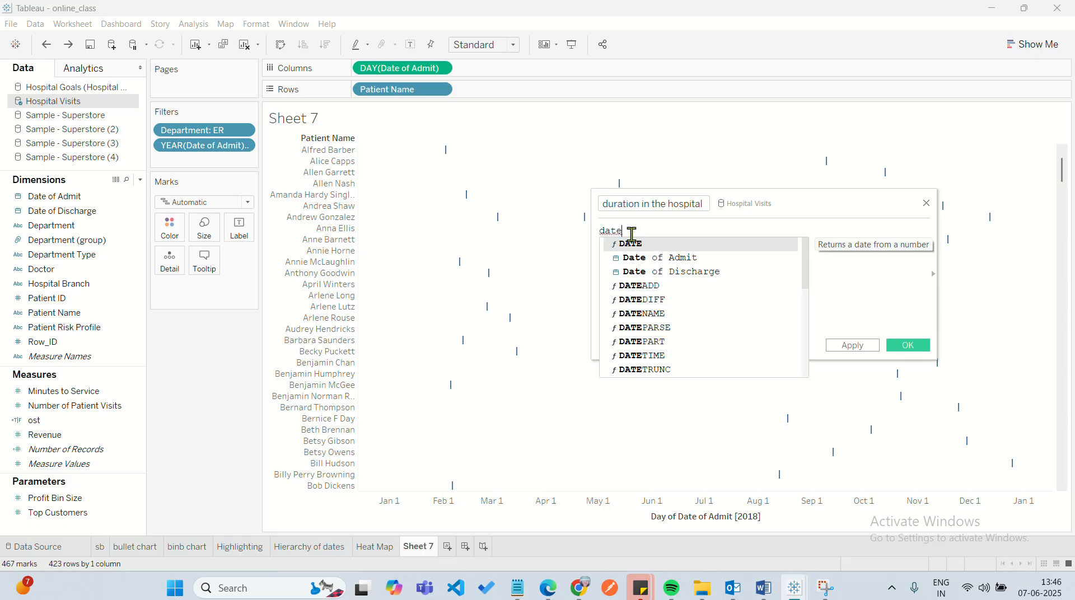
{"action": "double_click", "coordinate": [661, 300]}
{"action": "key", "text": "Left"}
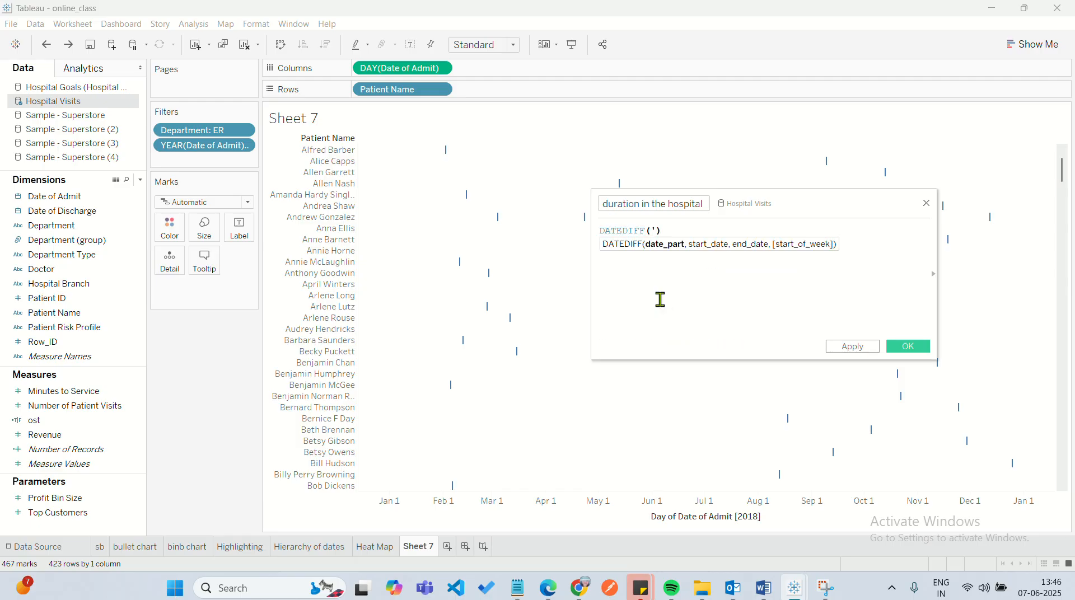
{"action": "type", "text": "'"}
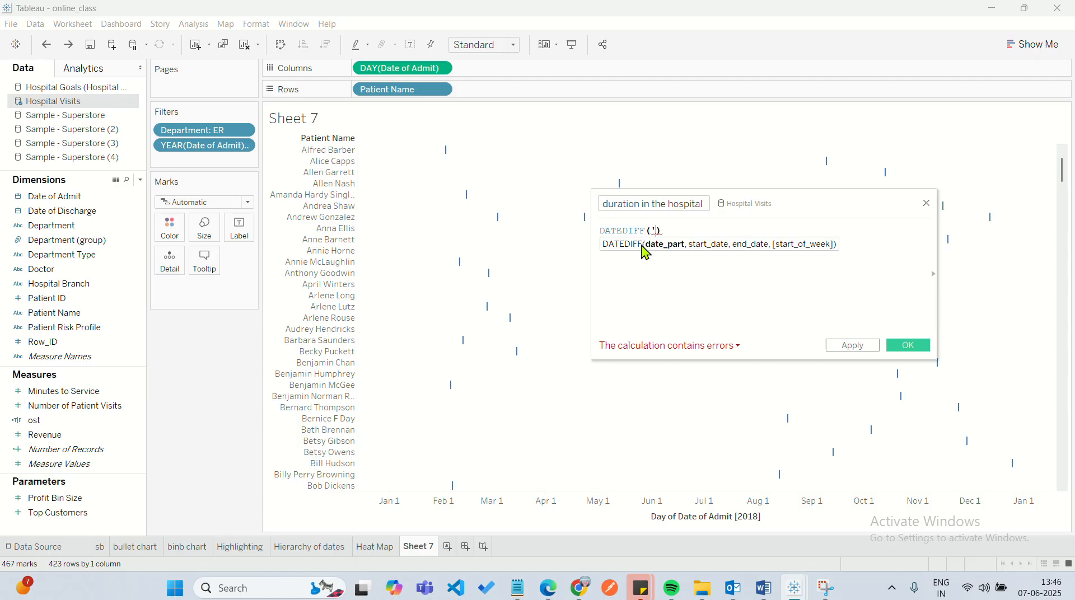
{"action": "key", "text": "BackSpace"}
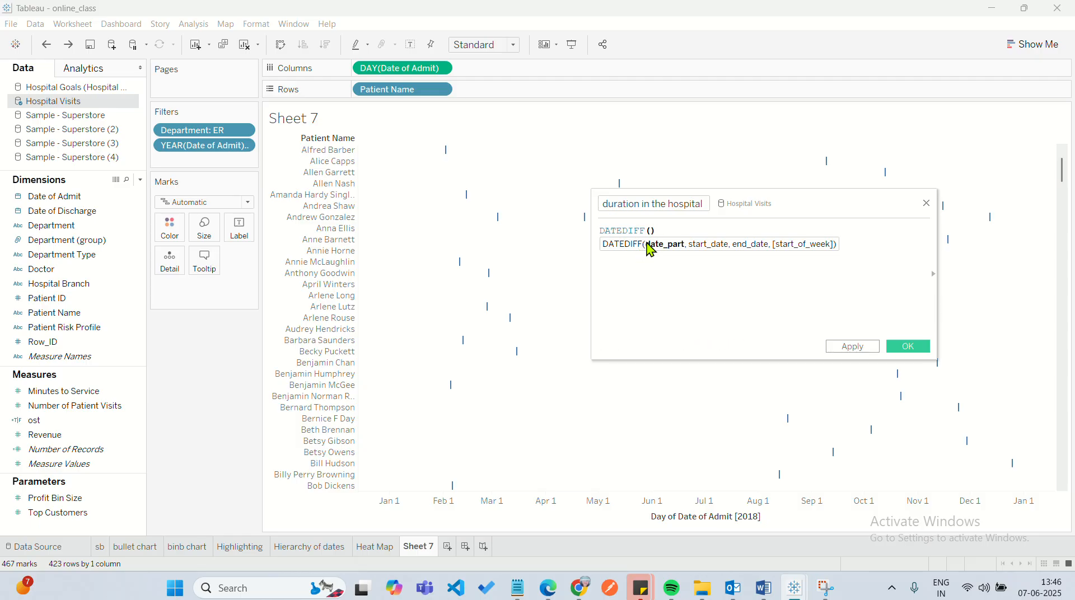
{"action": "type", "text": "'"}
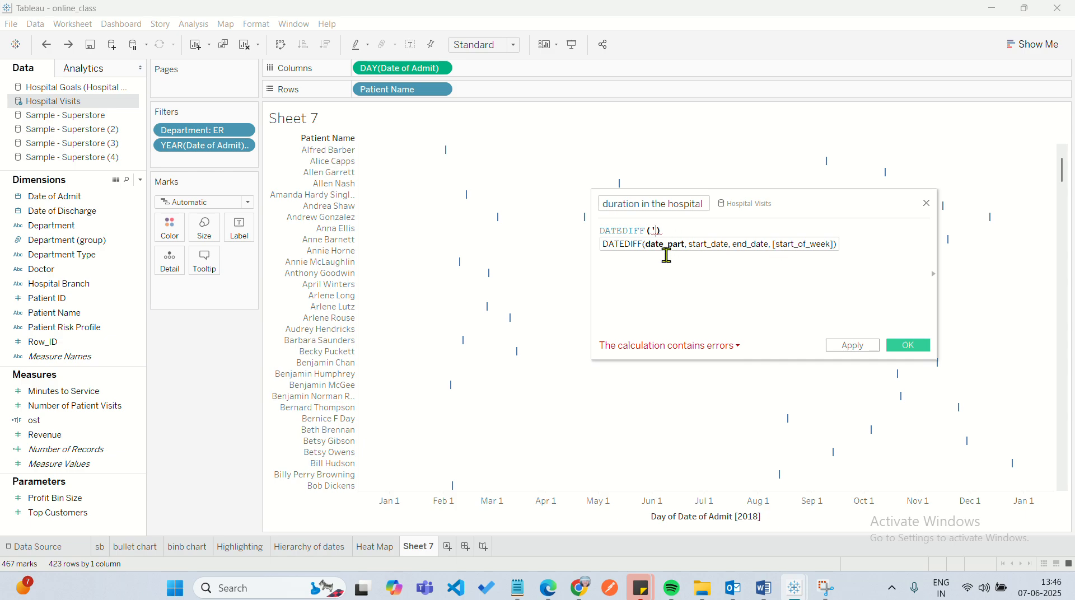
{"action": "type", "text": "day"}
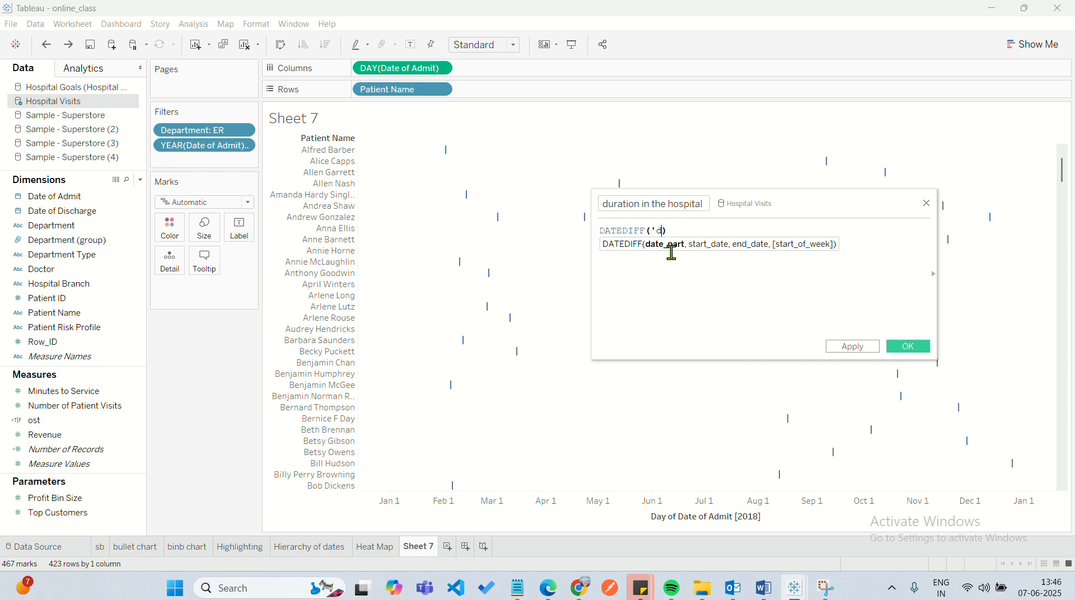
{"action": "type", "text": "'"}
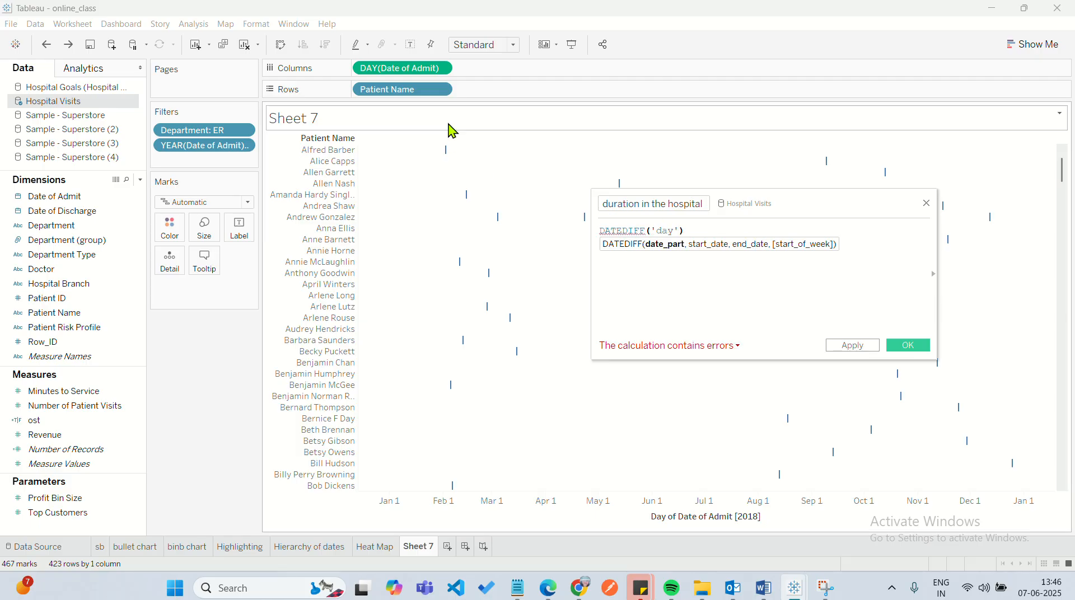
{"action": "left_click", "coordinate": [441, 68]}
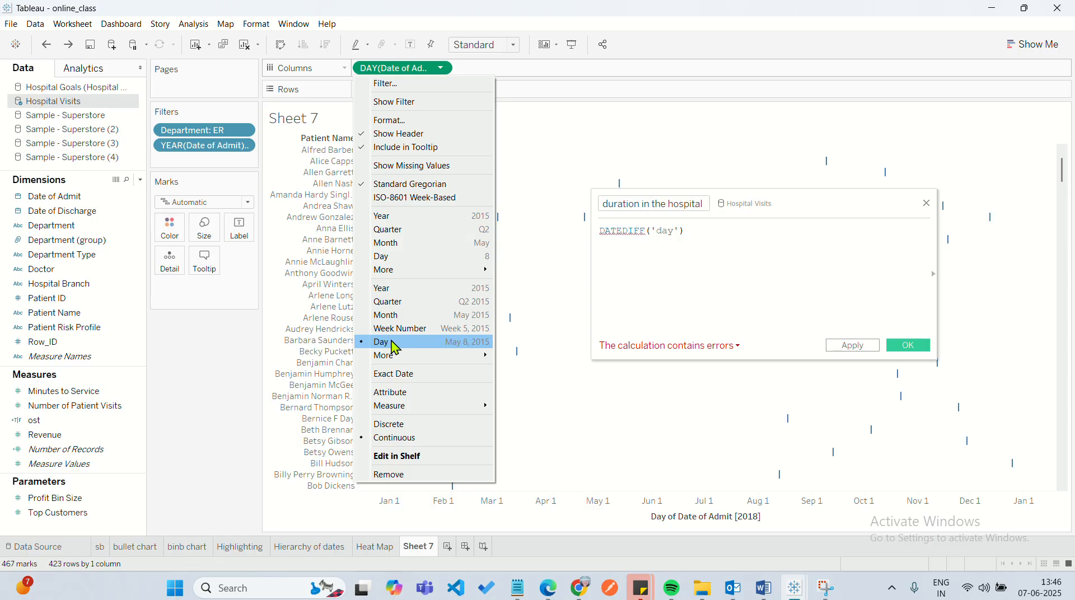
{"action": "left_click", "coordinate": [672, 230]}
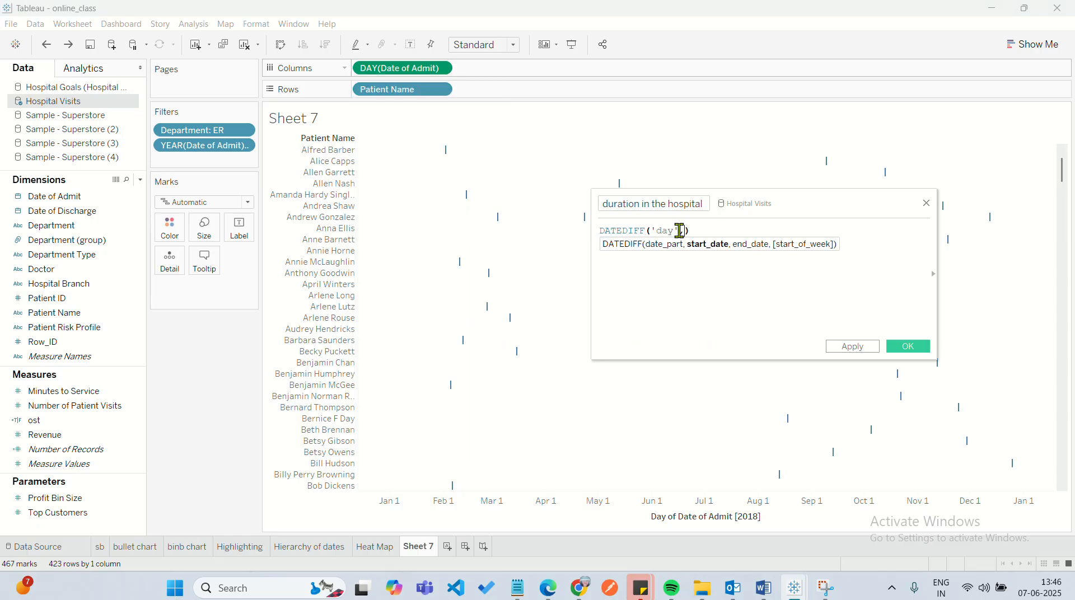
Complete the DATEDIFF formula with Date of Admit as start date and Date of Discharge as end date, and save the calculated field.
{"action": "type", "text": ","}
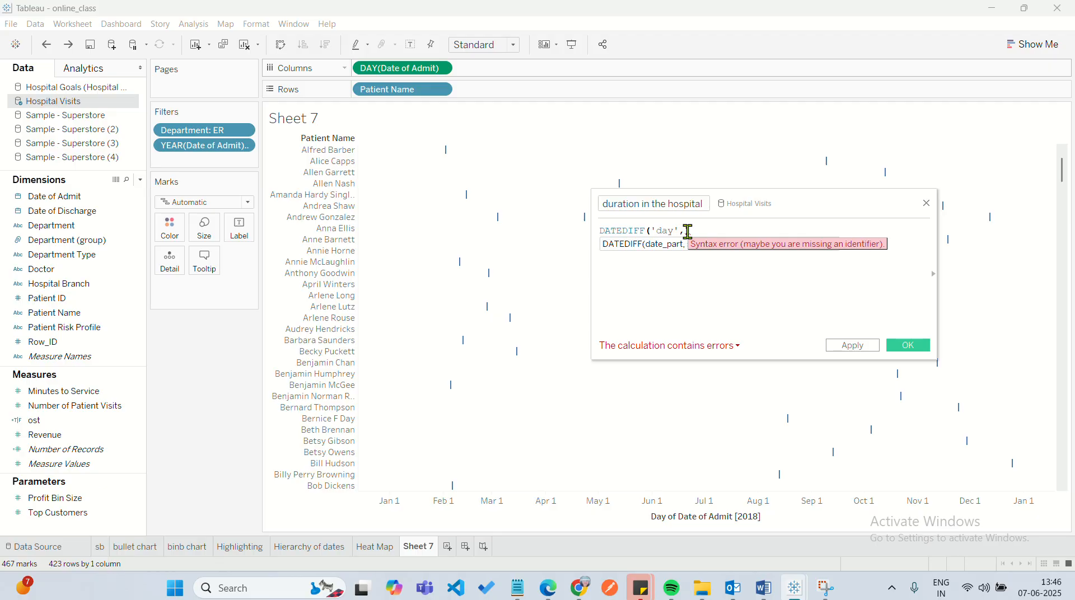
{"action": "type", "text": "date"}
{"action": "double_click", "coordinate": [728, 257]}
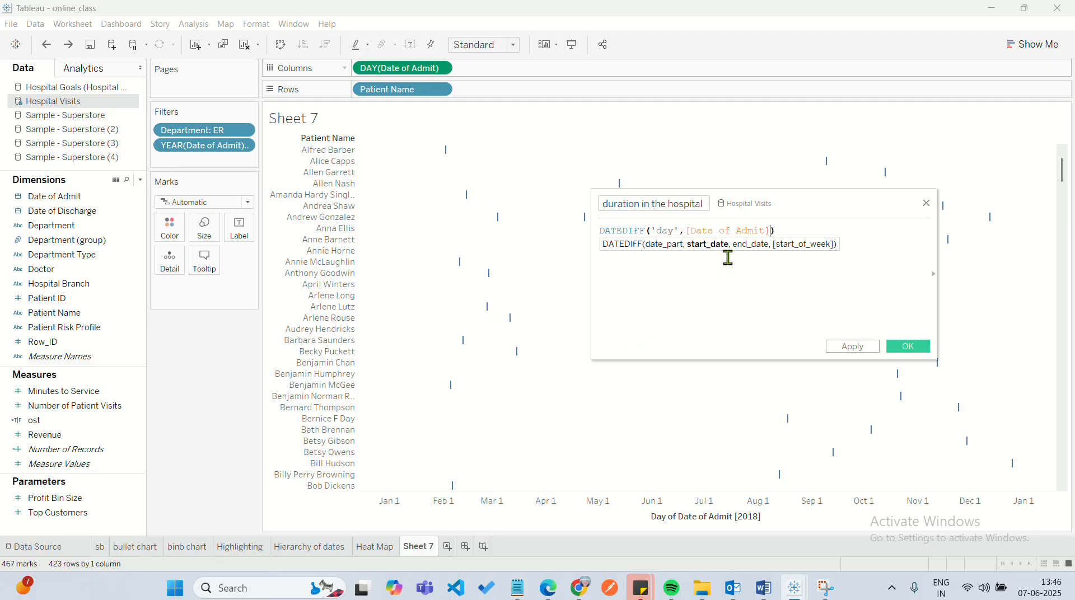
{"action": "type", "text": ","}
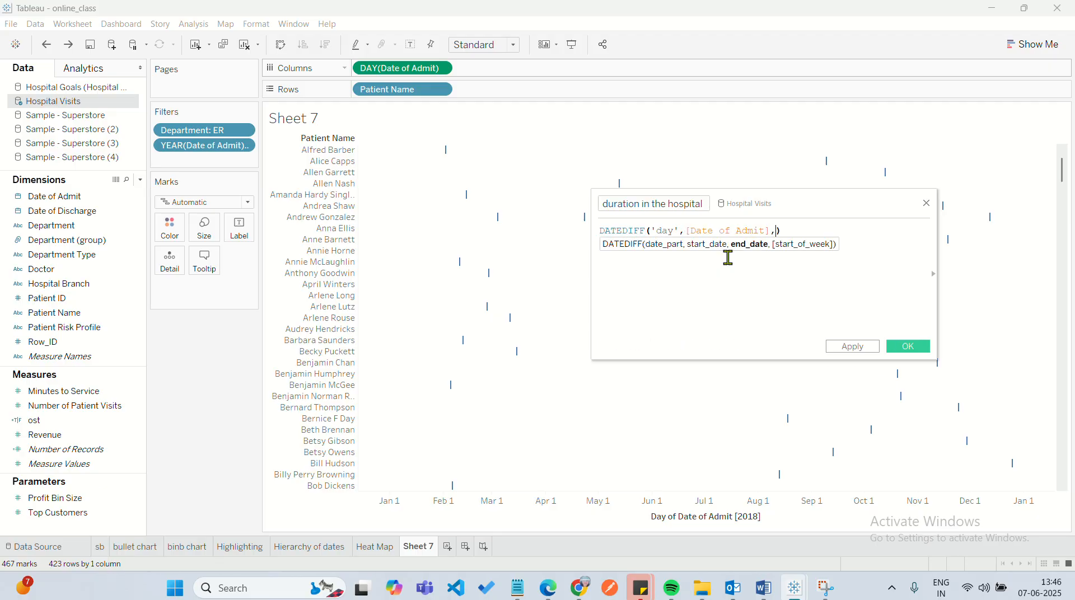
{"action": "type", "text": "date"}
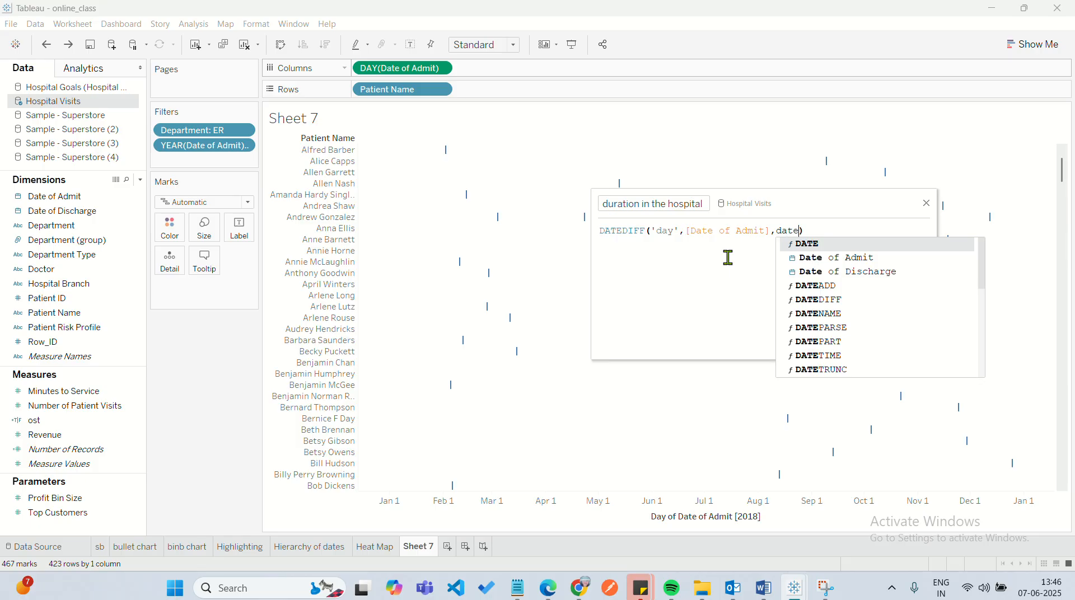
{"action": "double_click", "coordinate": [822, 271]}
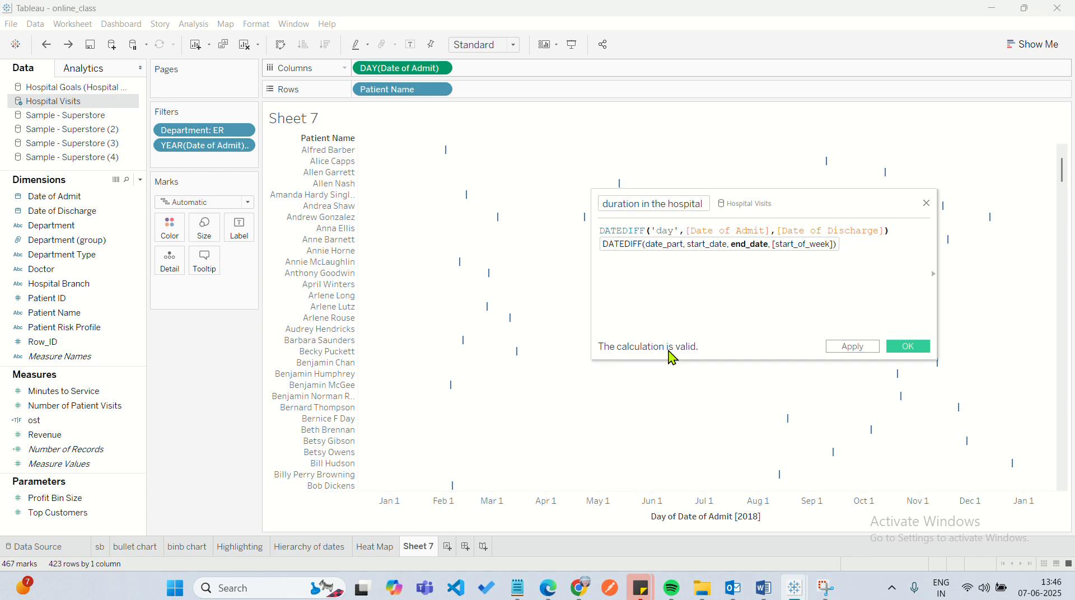
{"action": "left_click", "coordinate": [848, 347]}
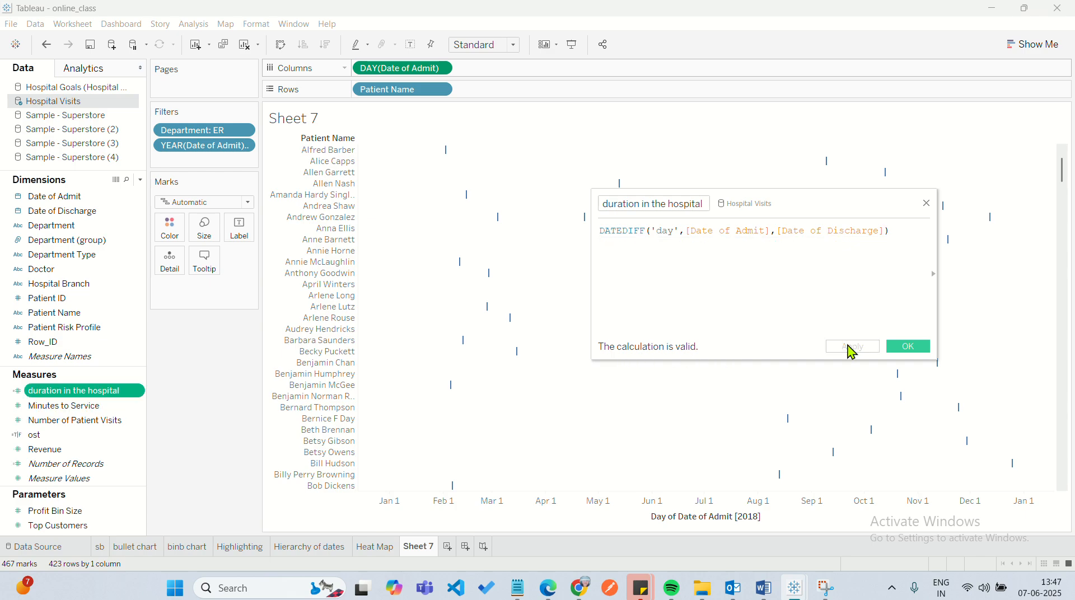
{"action": "left_click", "coordinate": [907, 346]}
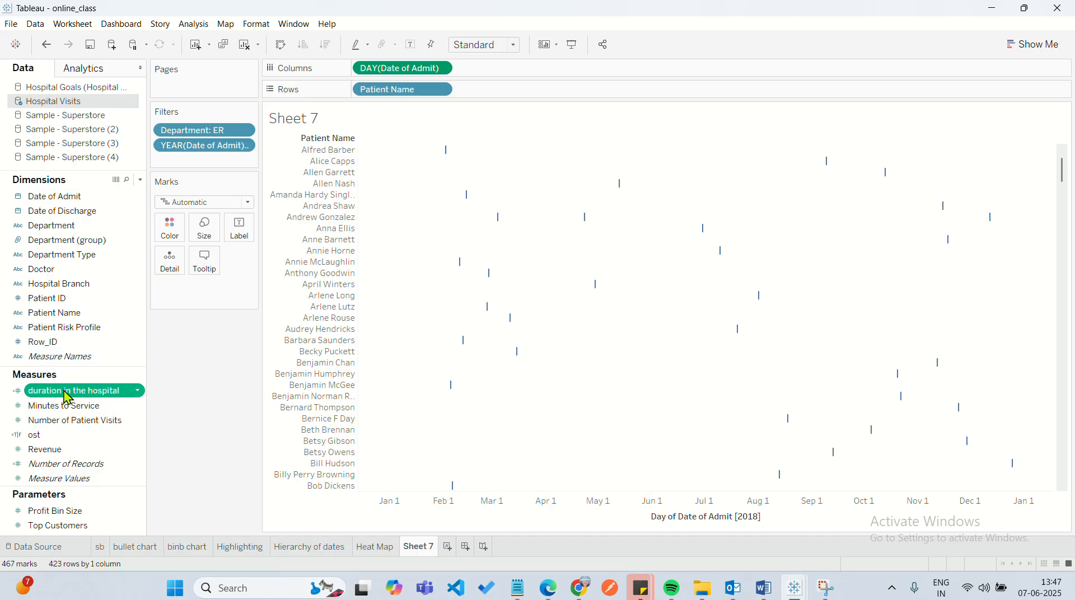
Size the marks by duration in the hospital and look through the patients' stay bars.
{"action": "left_click_drag", "start_coordinate": [67, 397], "coordinate": [203, 228]}
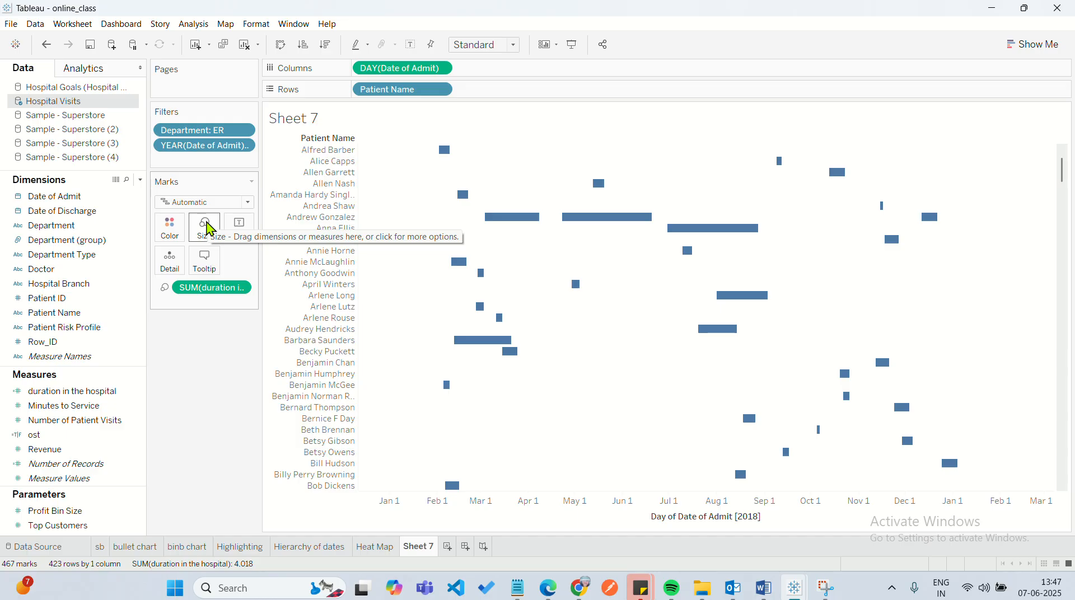
{"action": "scroll", "coordinate": [700, 364], "scroll_direction": "up", "scroll_amount": 3}
{"action": "scroll", "coordinate": [702, 365], "scroll_direction": "down", "scroll_amount": 15}
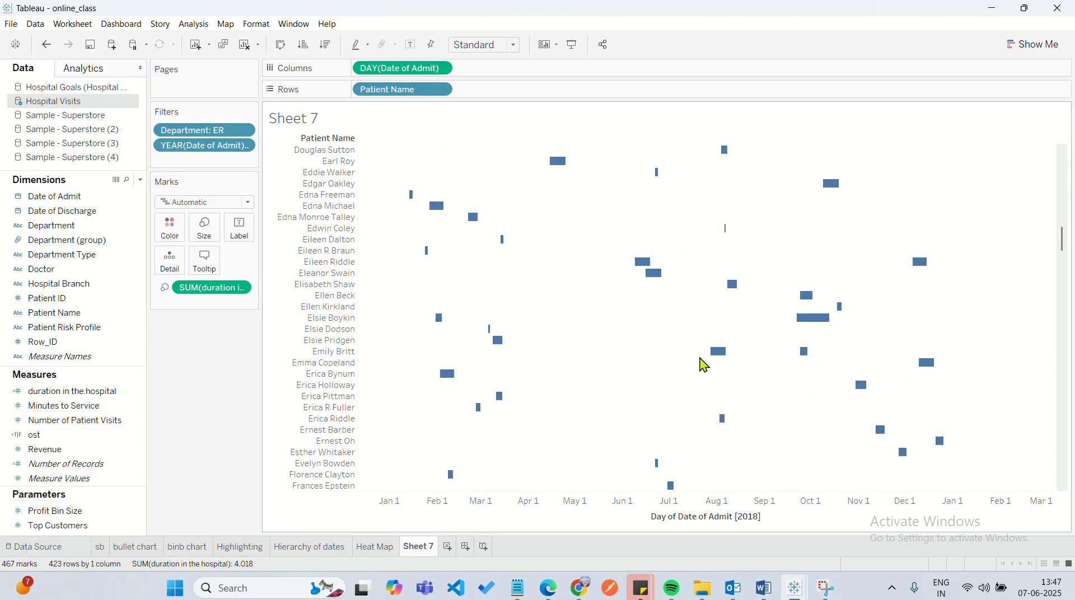
{"action": "scroll", "coordinate": [704, 365], "scroll_direction": "up", "scroll_amount": 15}
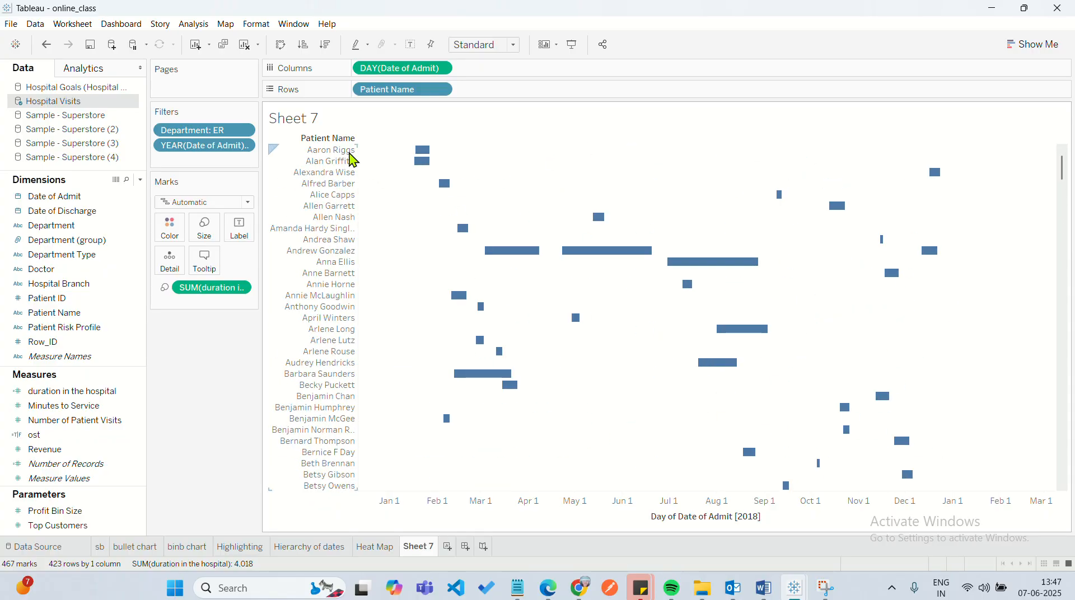
Examine the admission dates and stay durations of individual patients' bars, including a patient with several stays.
{"action": "mouse_move", "coordinate": [420, 153]}
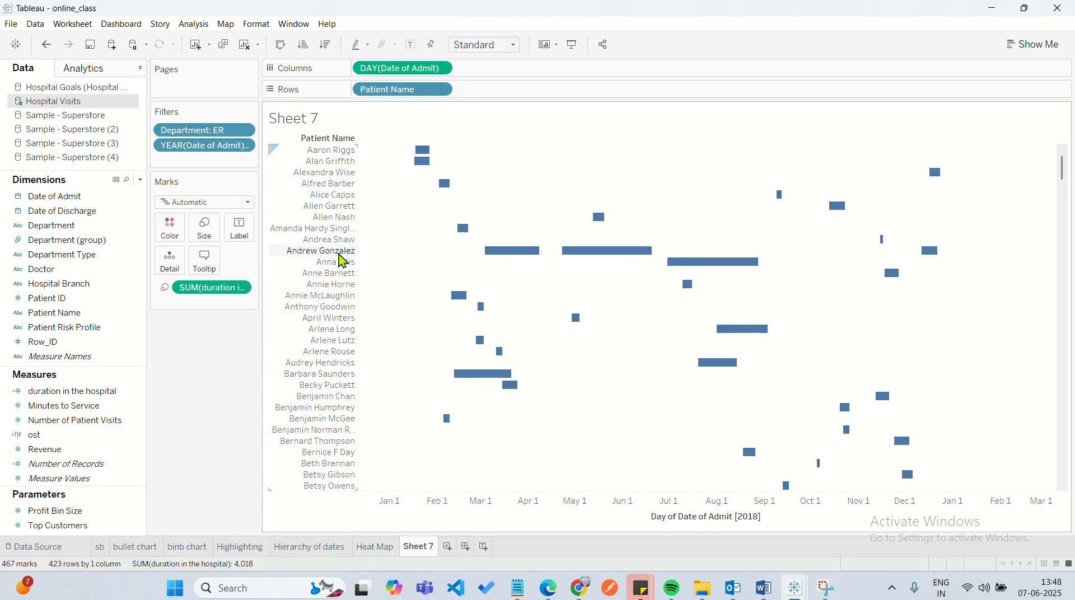
{"action": "mouse_move", "coordinate": [486, 259]}
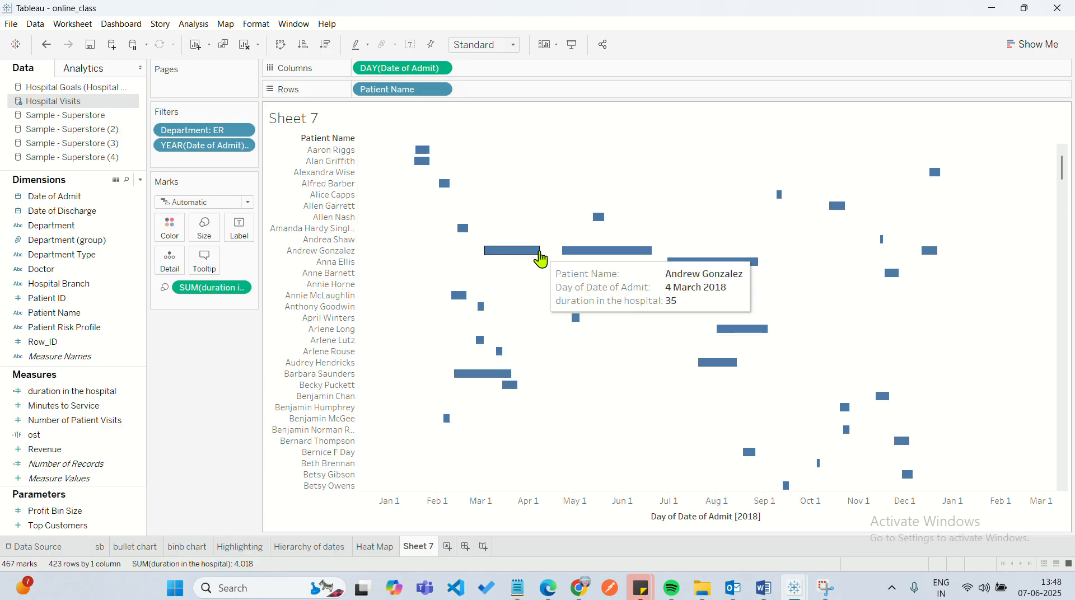
{"action": "mouse_move", "coordinate": [564, 257]}
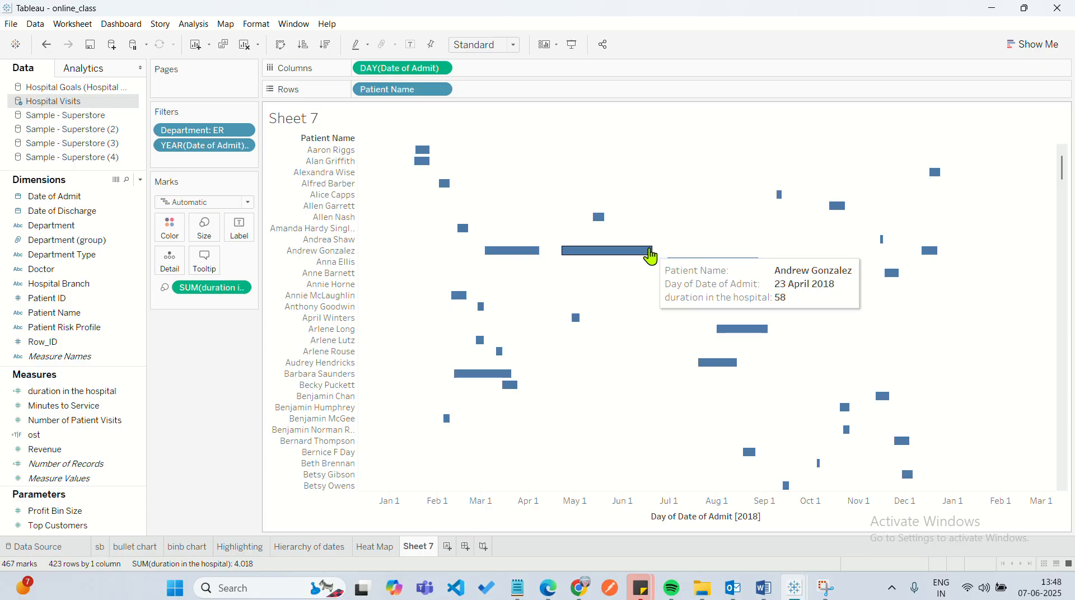
{"action": "mouse_move", "coordinate": [674, 267]}
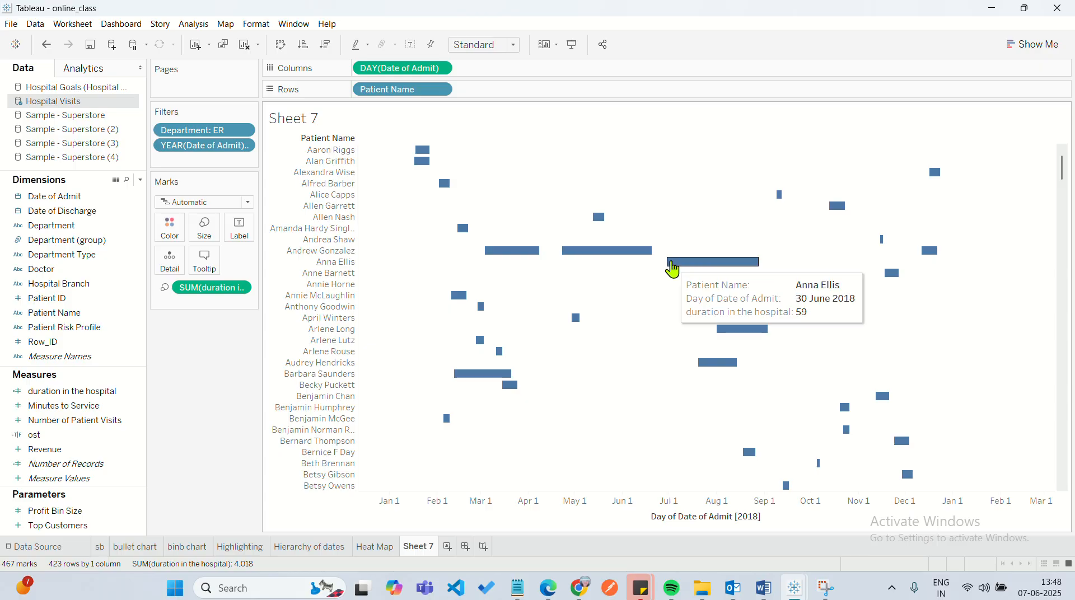
{"action": "mouse_move", "coordinate": [929, 262]}
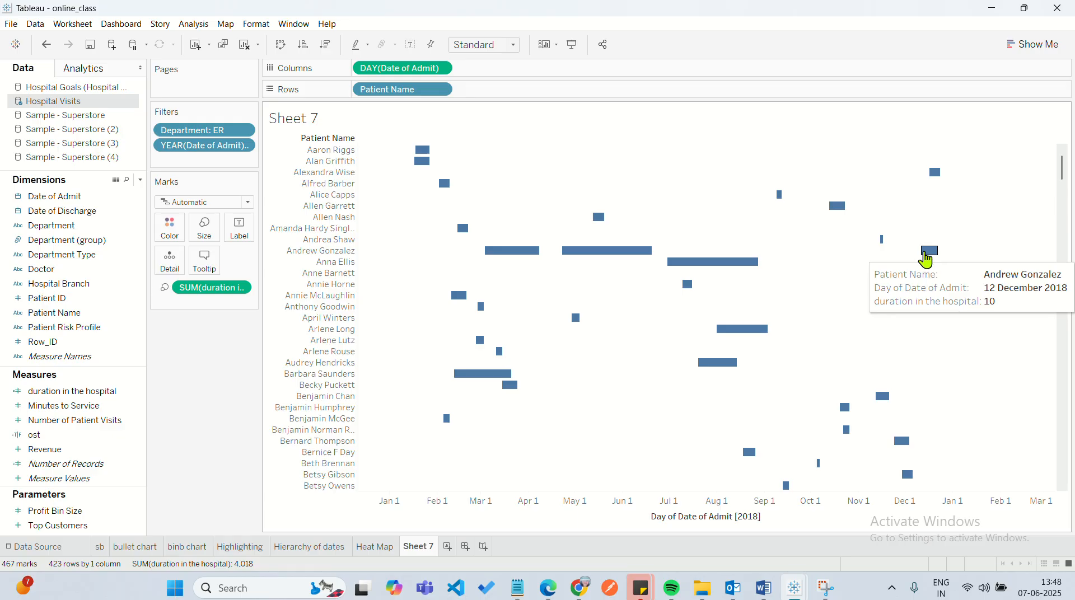
{"action": "mouse_move", "coordinate": [690, 247]}
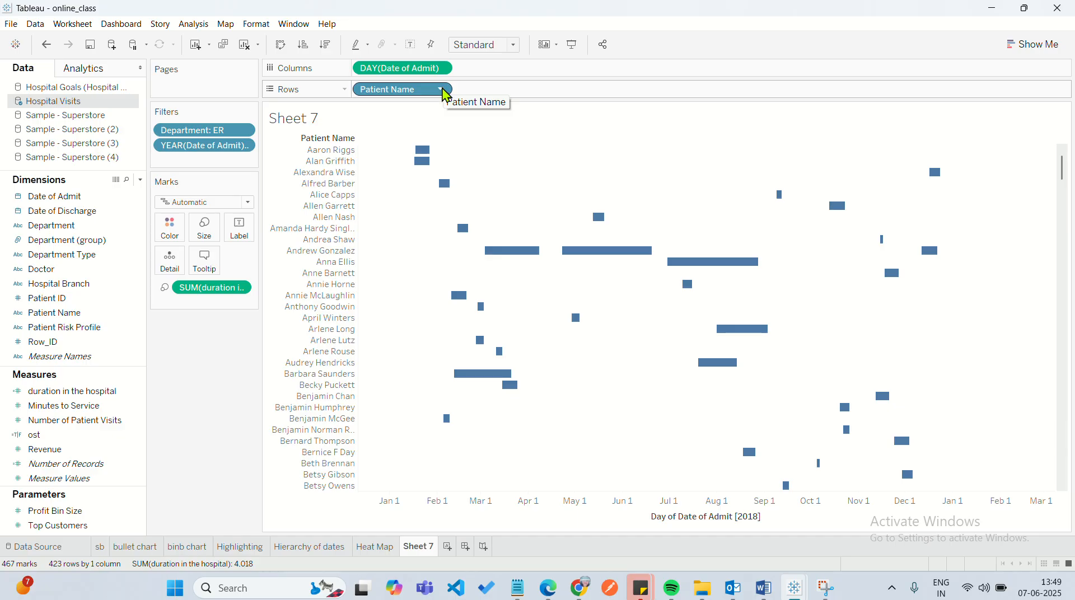
Sort Patient Name in ascending order by the Date of Admit field, aggregated as Minimum.
{"action": "left_click", "coordinate": [445, 93]}
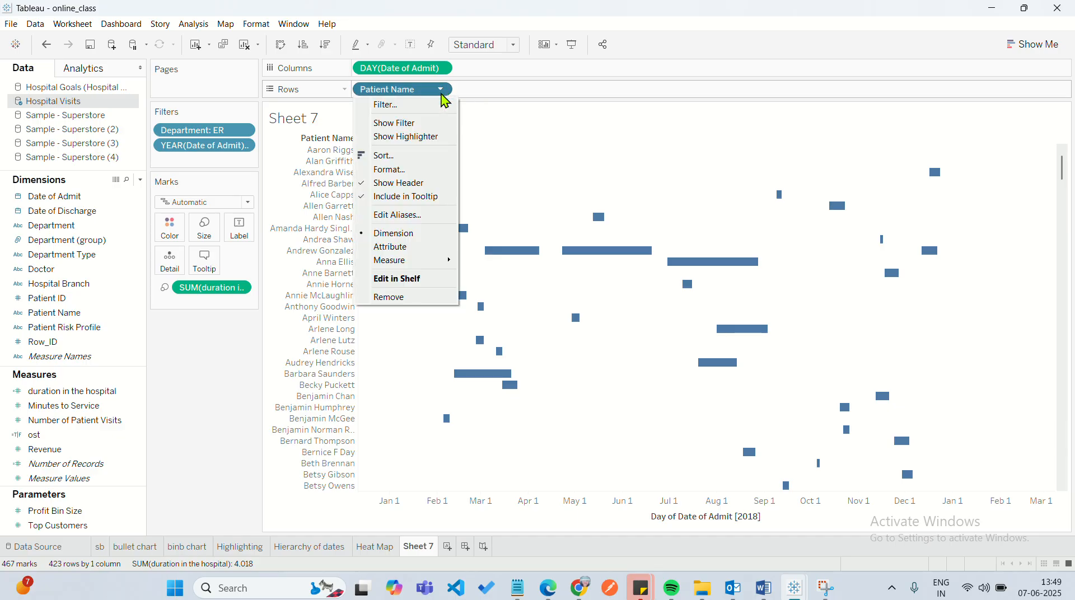
{"action": "left_click", "coordinate": [430, 162]}
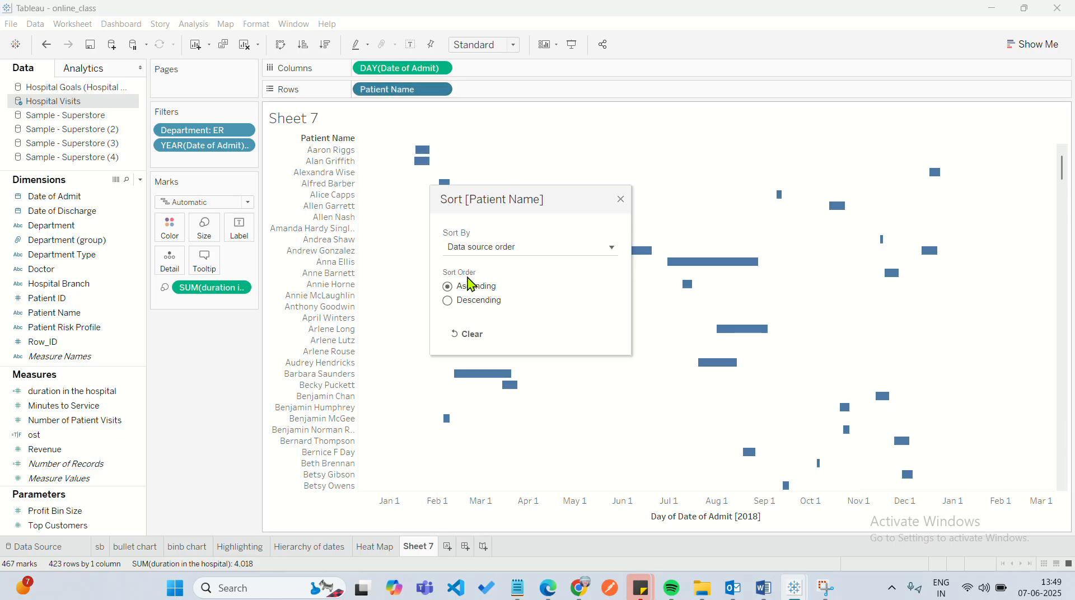
{"action": "left_click", "coordinate": [498, 246]}
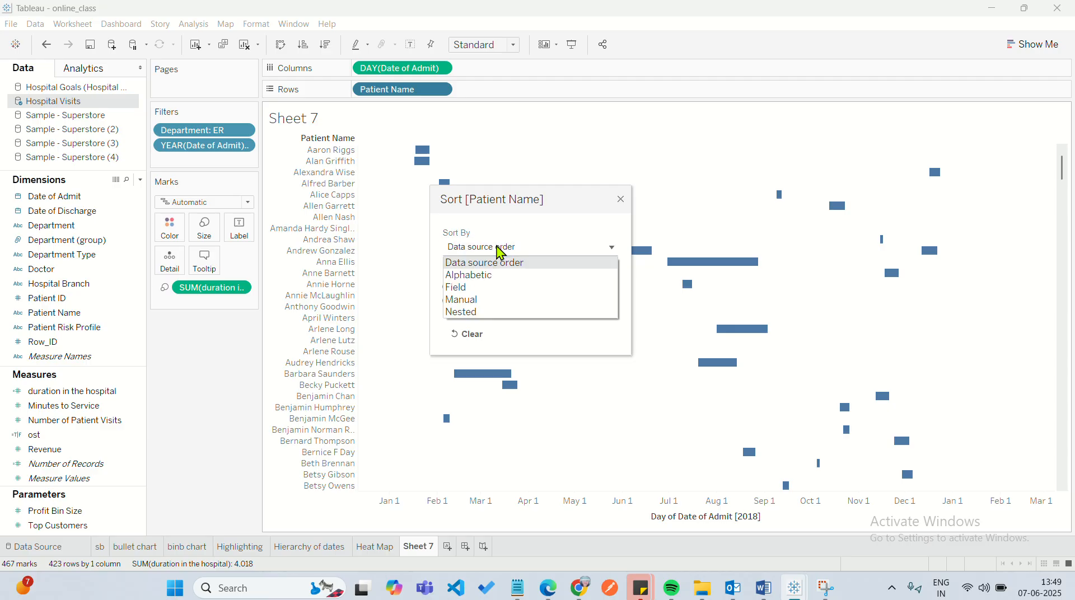
{"action": "left_click", "coordinate": [463, 289]}
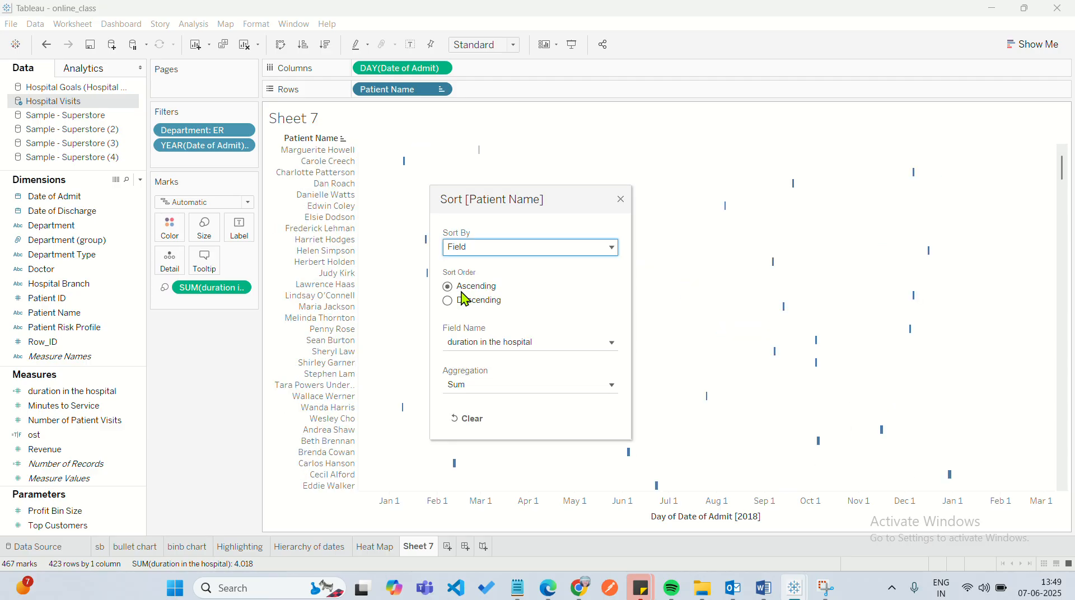
{"action": "left_click", "coordinate": [487, 342]}
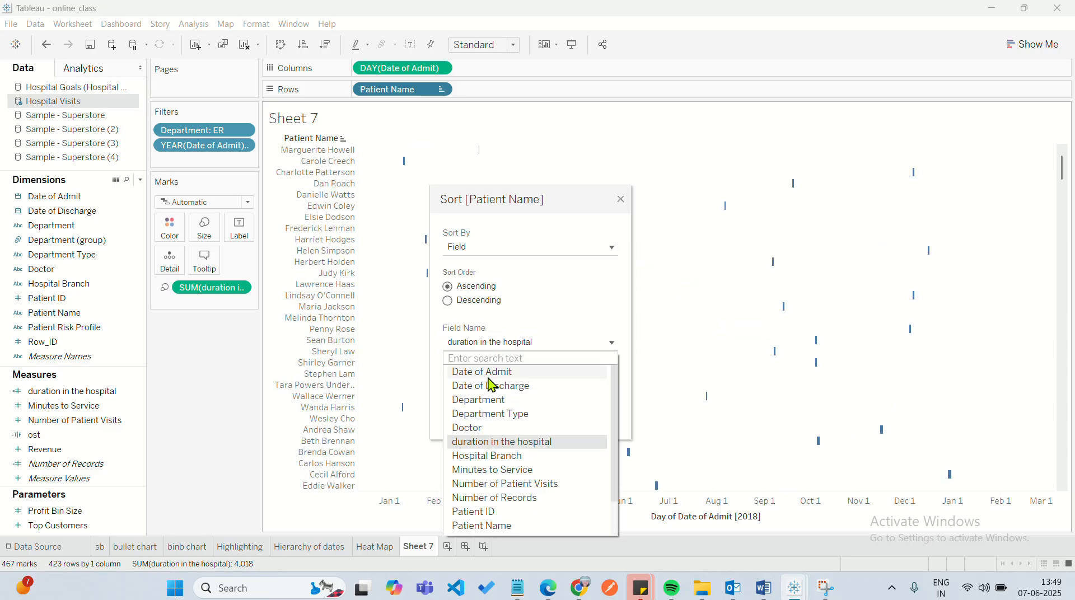
{"action": "left_click", "coordinate": [488, 373]}
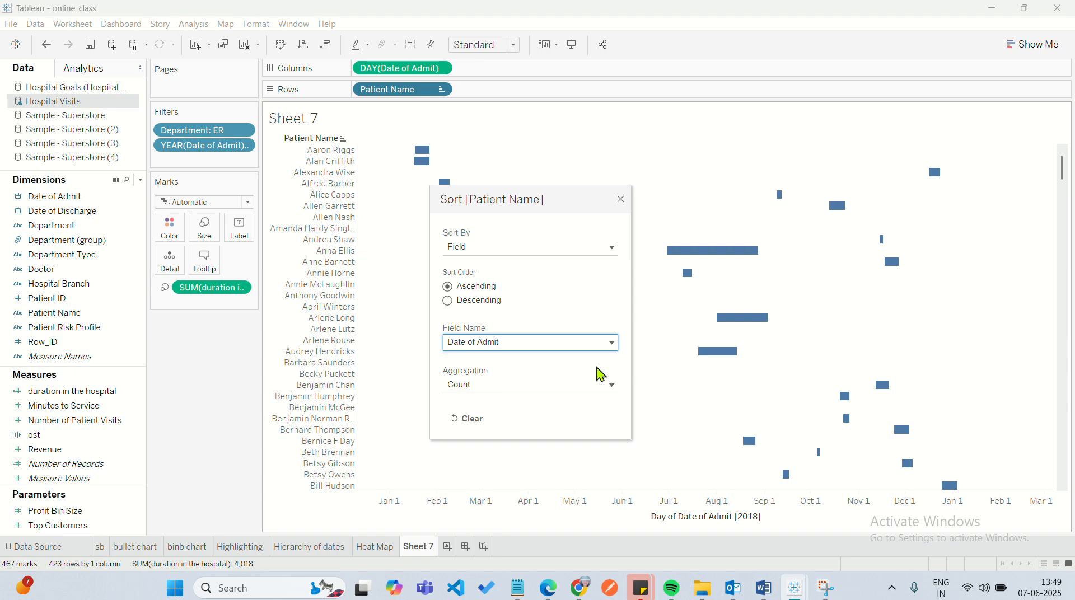
{"action": "left_click", "coordinate": [466, 385]}
{"action": "left_click", "coordinate": [472, 423]}
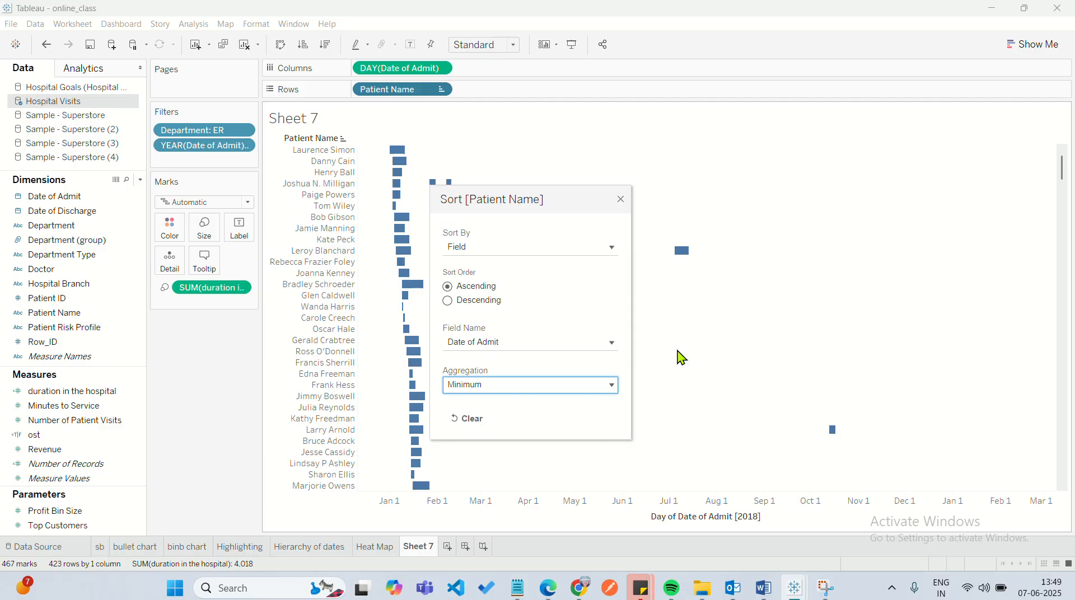
{"action": "left_click", "coordinate": [620, 204]}
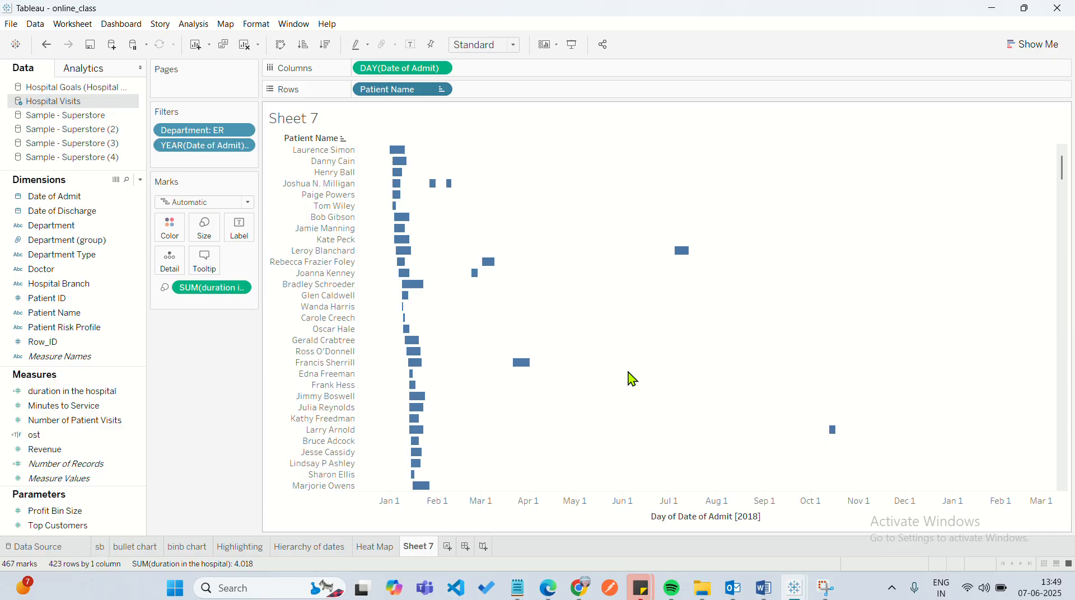
Look through the sorted Gantt chart from the earliest to the last 2018 admission, checking the final patient's stay.
{"action": "scroll", "coordinate": [632, 379], "scroll_direction": "down", "scroll_amount": 20}
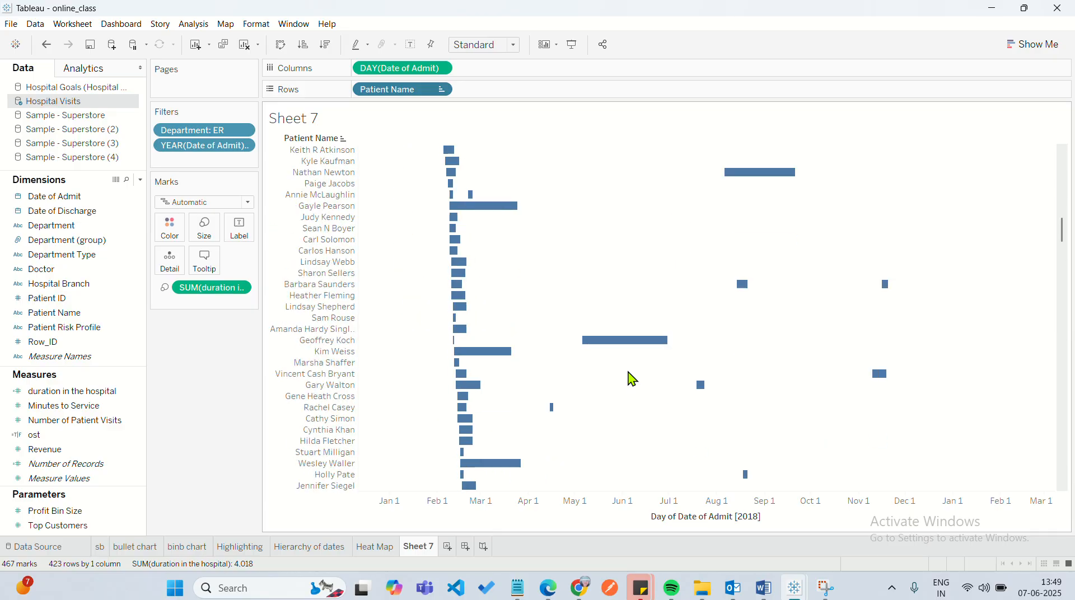
{"action": "scroll", "coordinate": [633, 380], "scroll_direction": "up", "scroll_amount": 15}
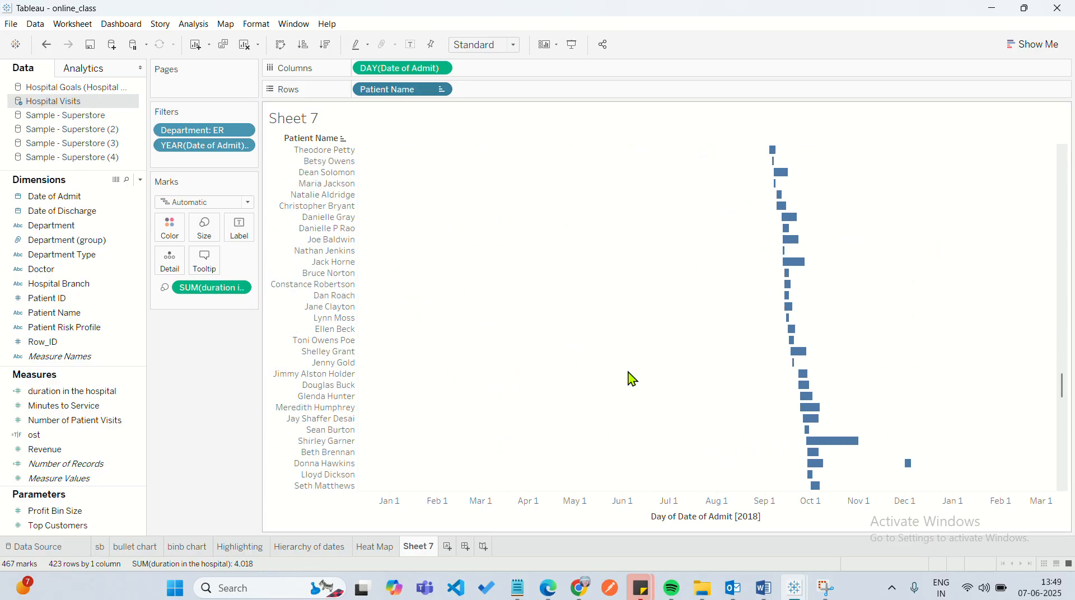
{"action": "scroll", "coordinate": [632, 380], "scroll_direction": "up", "scroll_amount": 10}
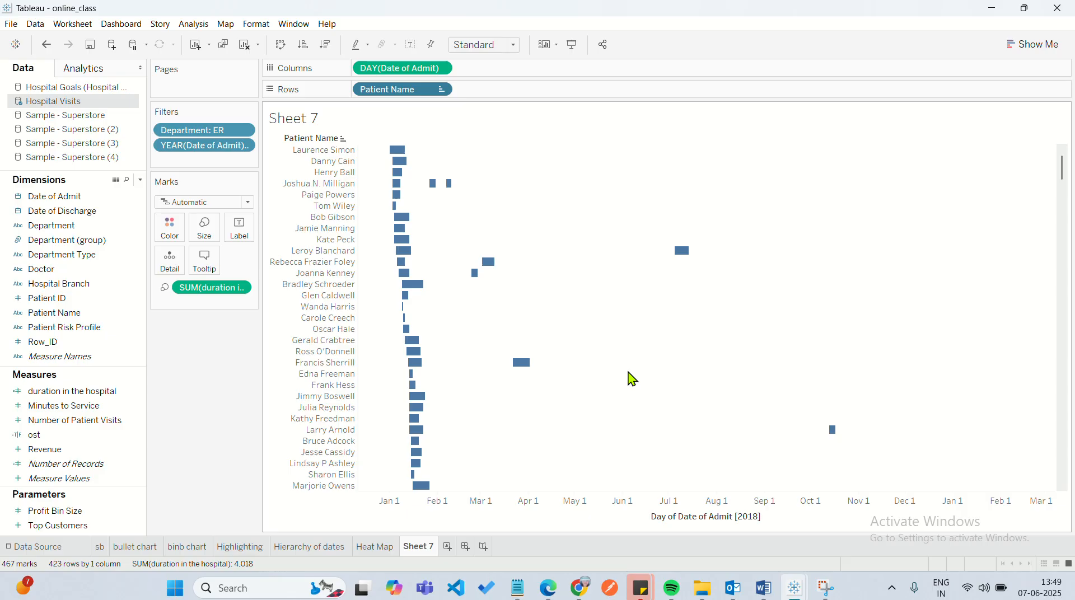
{"action": "mouse_move", "coordinate": [393, 156]}
{"action": "scroll", "coordinate": [427, 401], "scroll_direction": "down", "scroll_amount": 15}
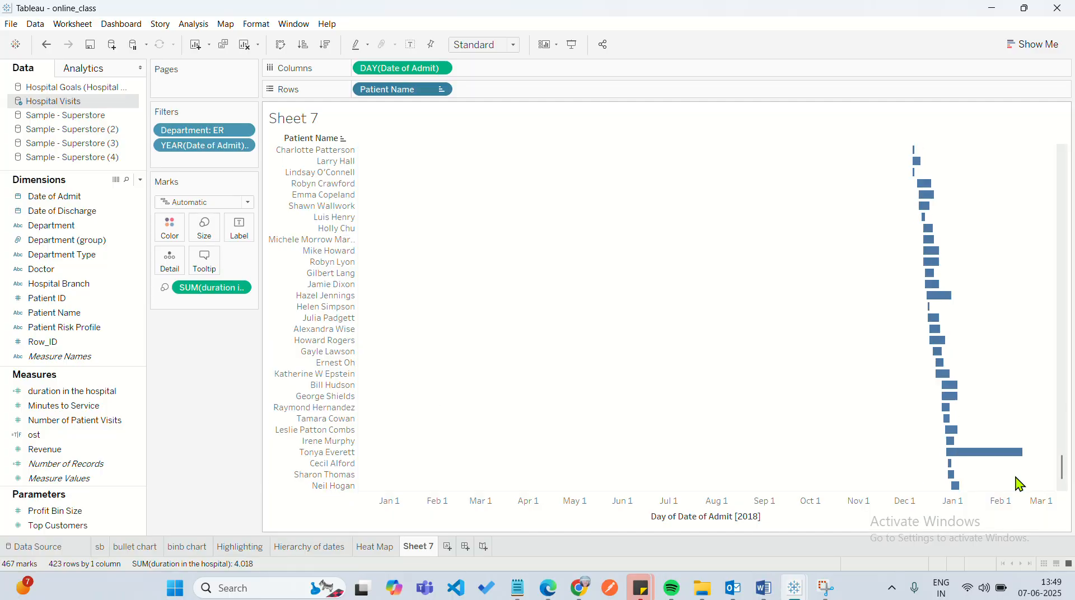
{"action": "mouse_move", "coordinate": [955, 488]}
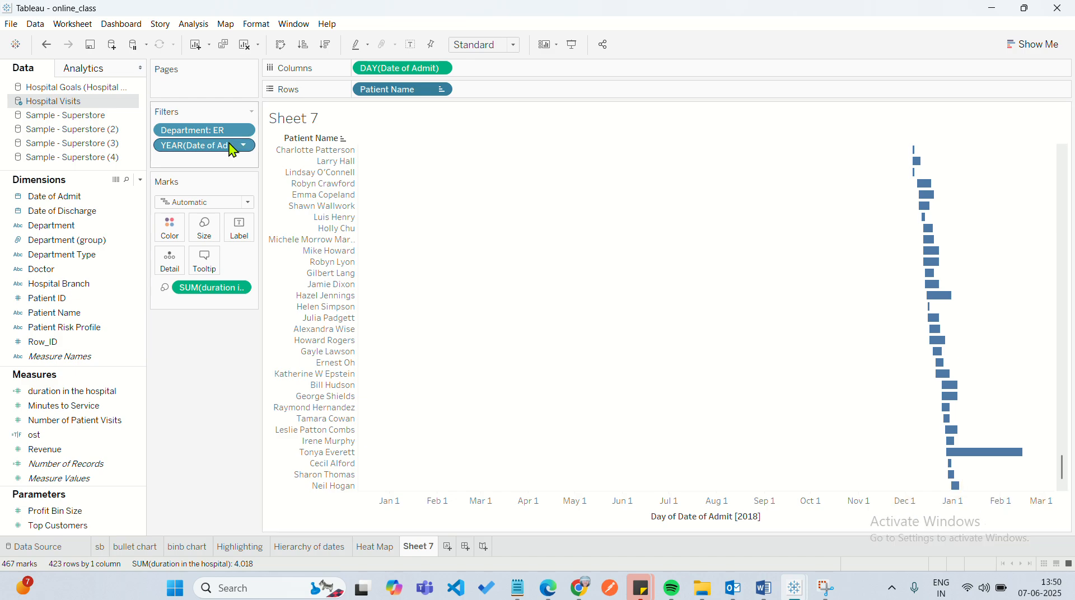
{"action": "mouse_move", "coordinate": [956, 493]}
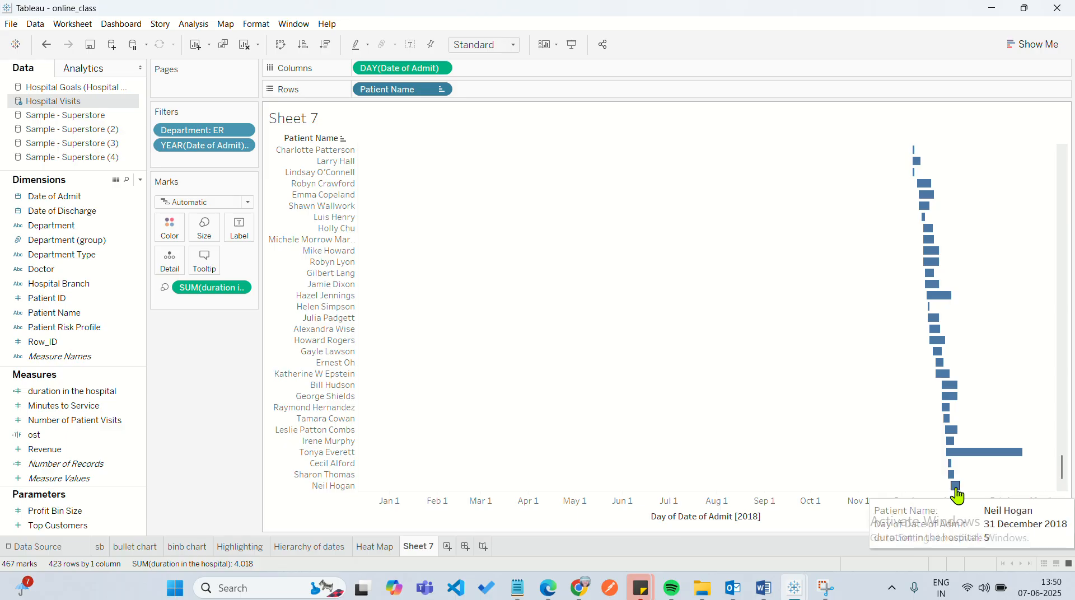
{"action": "scroll", "coordinate": [907, 293], "scroll_direction": "up", "scroll_amount": 20}
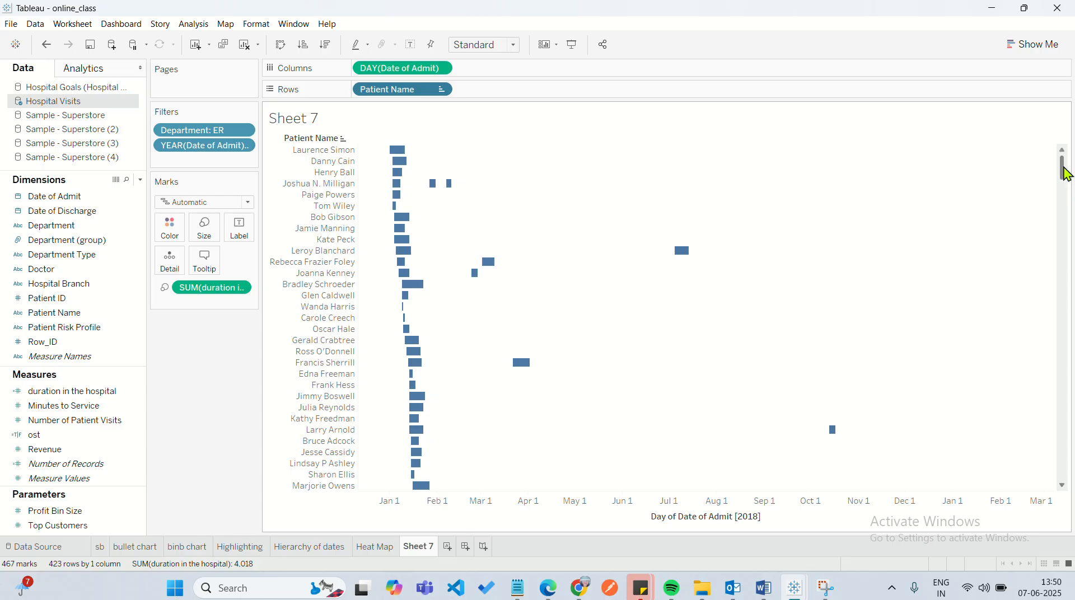
{"action": "mouse_move", "coordinate": [1066, 174]}
{"action": "left_mouse_down"}
{"action": "mouse_move", "coordinate": [1063, 236]}
{"action": "mouse_move", "coordinate": [1063, 162]}
{"action": "left_mouse_up"}
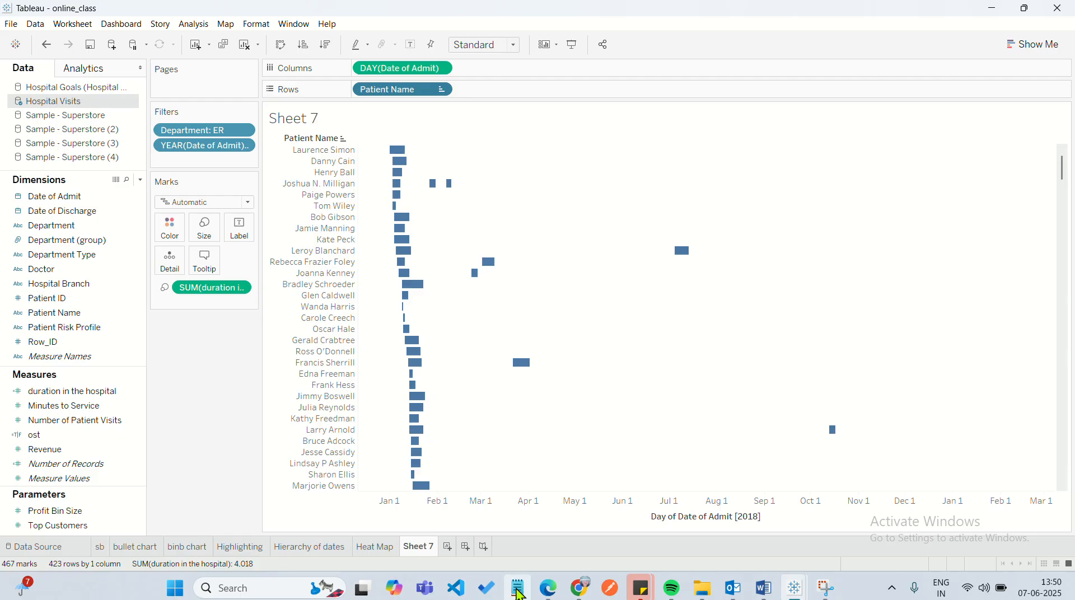
Switch to Notepad and review the outline's date part and date value, Heat map and Gantt chart entries.
{"action": "left_click", "coordinate": [517, 587]}
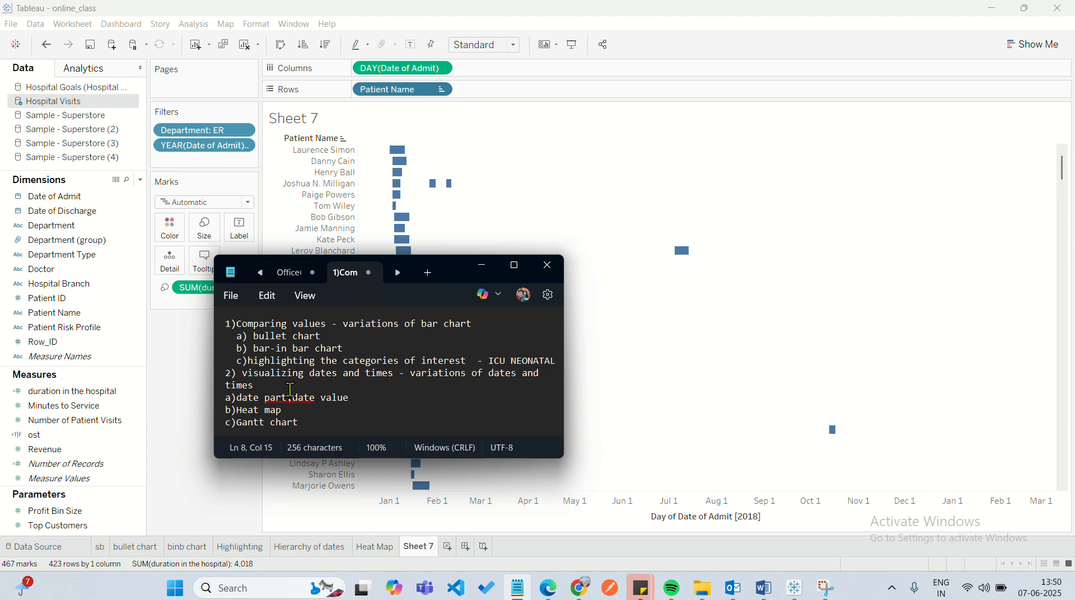
{"action": "left_click_drag", "start_coordinate": [352, 399], "coordinate": [240, 399]}
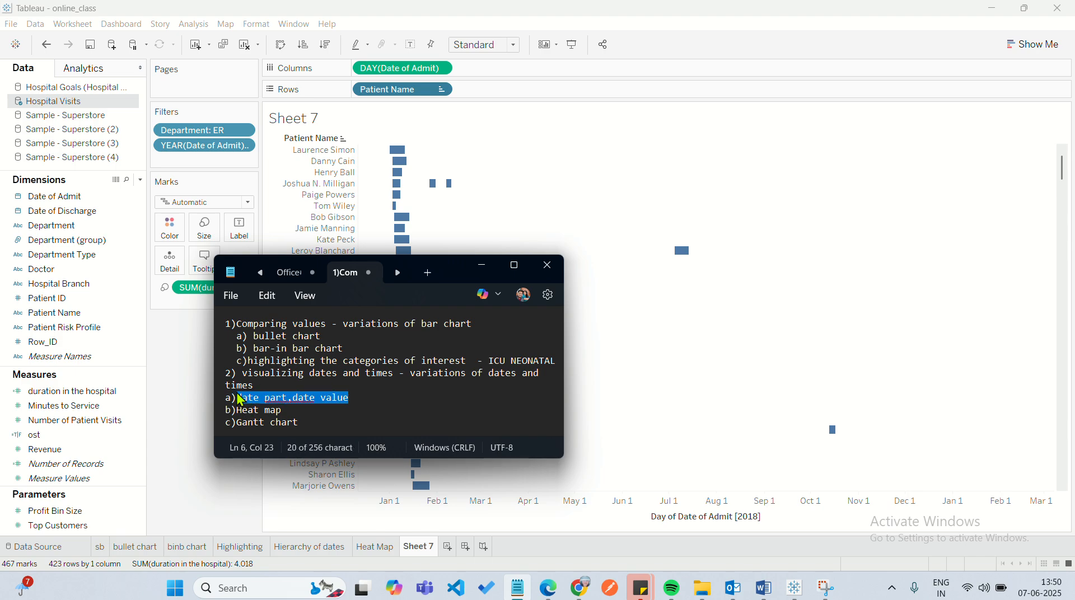
{"action": "left_click", "coordinate": [365, 409]}
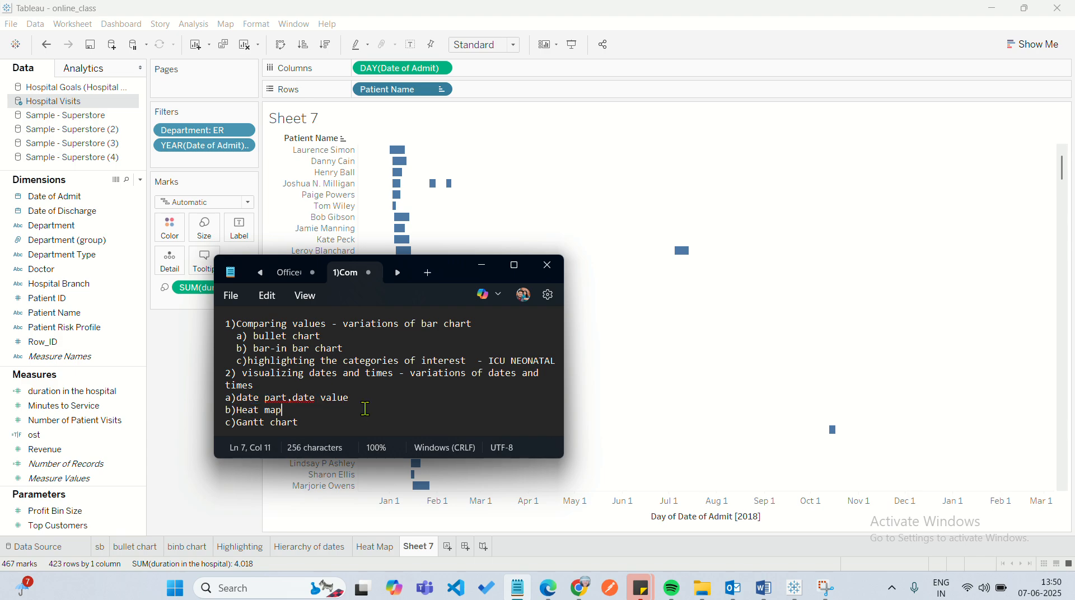
{"action": "key", "text": "shift+Left"}
{"action": "key", "text": "shift+Left"}
{"action": "key", "text": "shift+Left"}
{"action": "key", "text": "shift+Left"}
{"action": "key", "text": "shift+Left"}
{"action": "key", "text": "shift+Left"}
{"action": "key", "text": "shift+Left"}
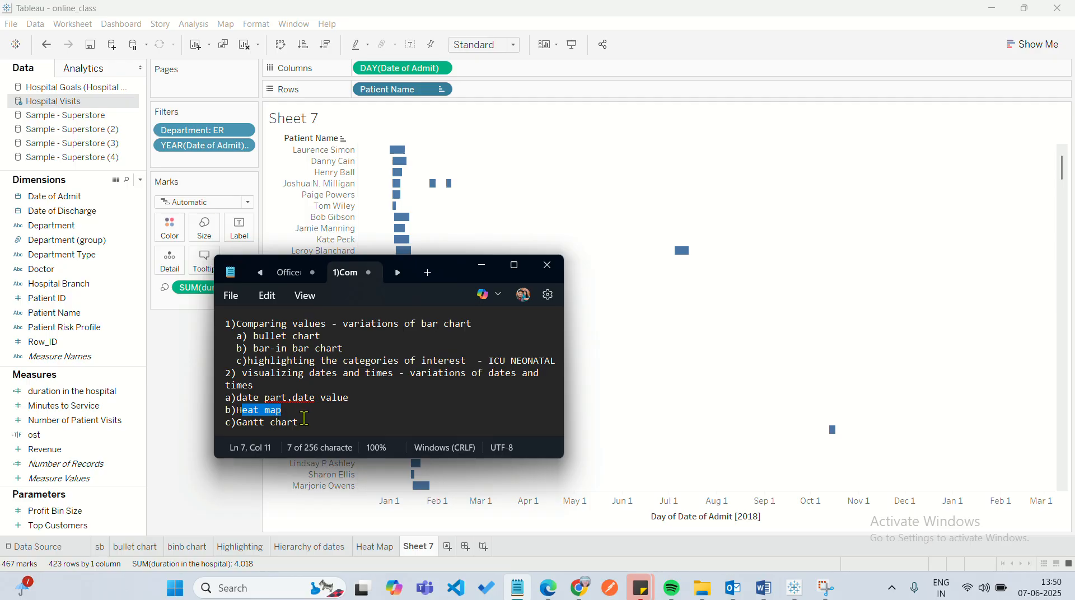
{"action": "left_click_drag", "start_coordinate": [304, 423], "coordinate": [236, 421]}
{"action": "left_click", "coordinate": [271, 410]}
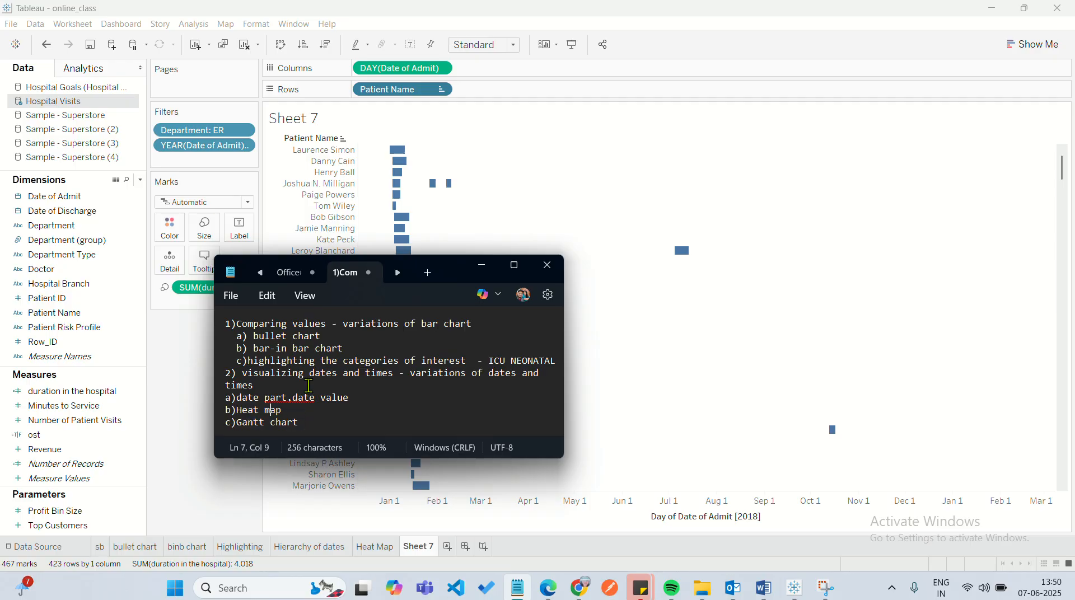
Return to Tableau and view the Heat Map sheet of patient visits per day.
{"action": "left_click", "coordinate": [472, 223]}
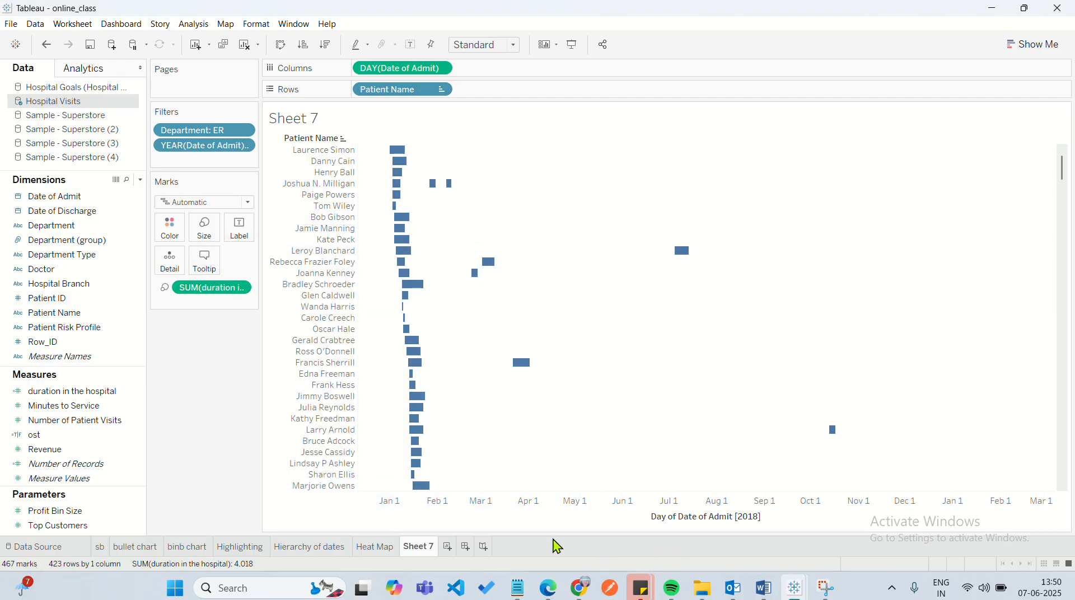
{"action": "left_click", "coordinate": [376, 547]}
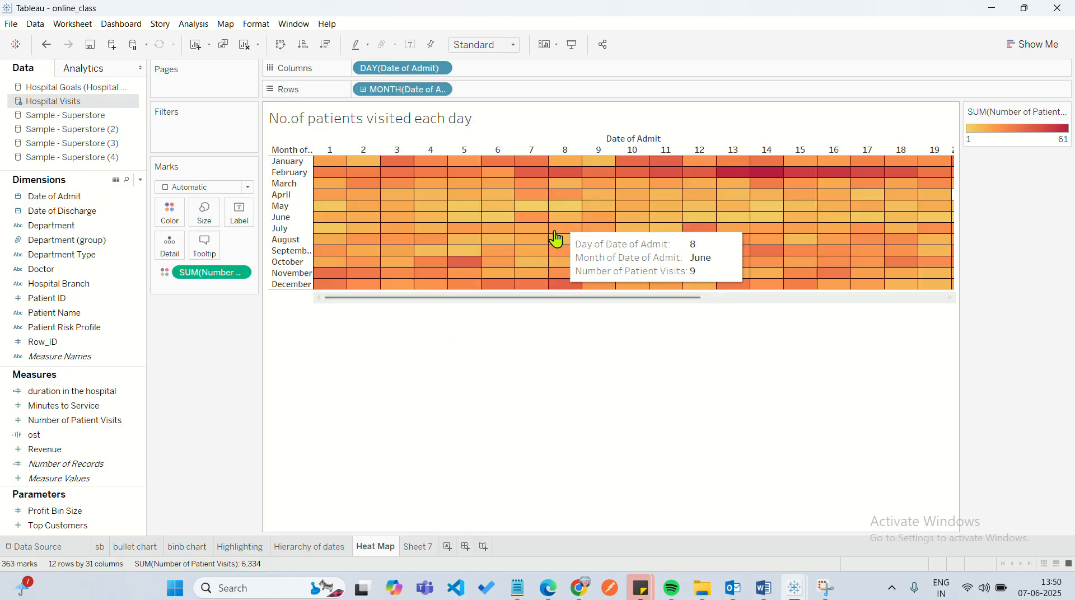